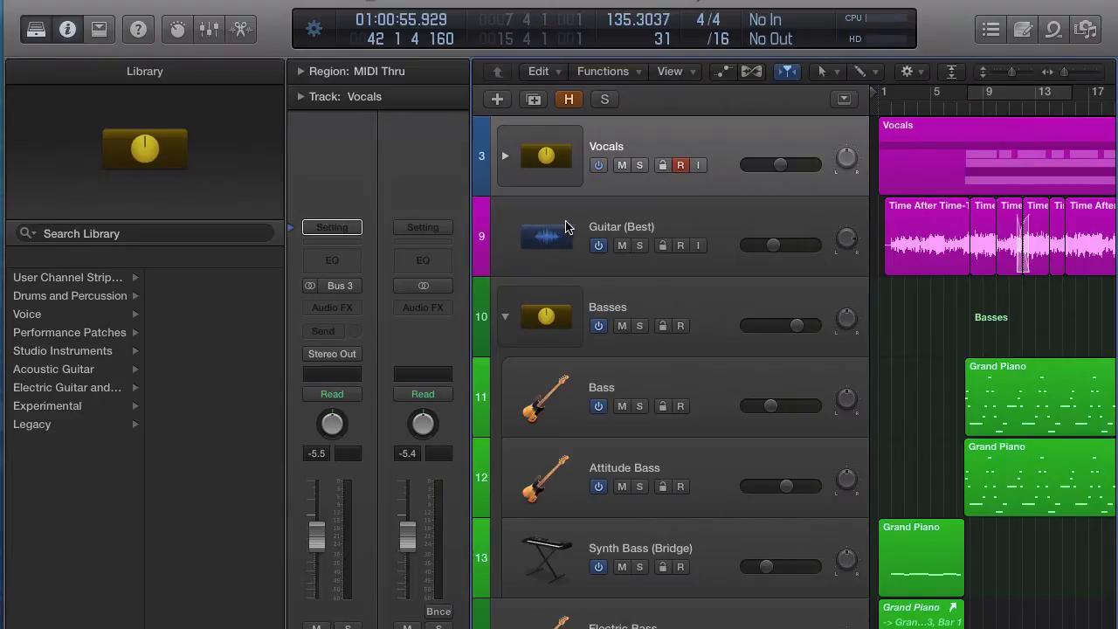
Create one new software instrument track and place it in a new Folder Stack
click(497, 100)
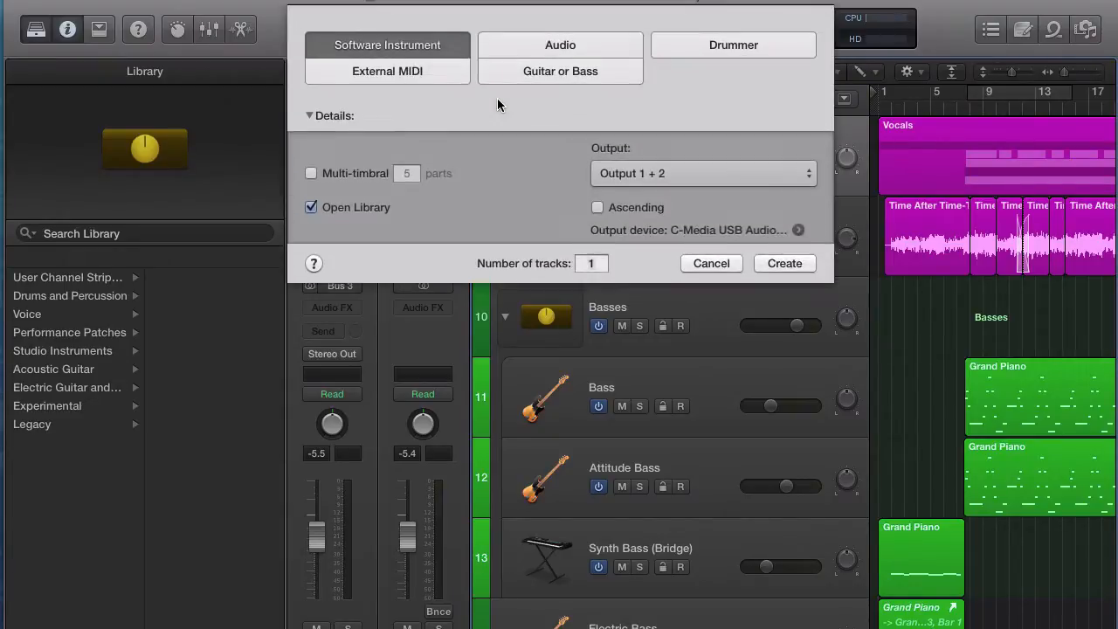
click(783, 262)
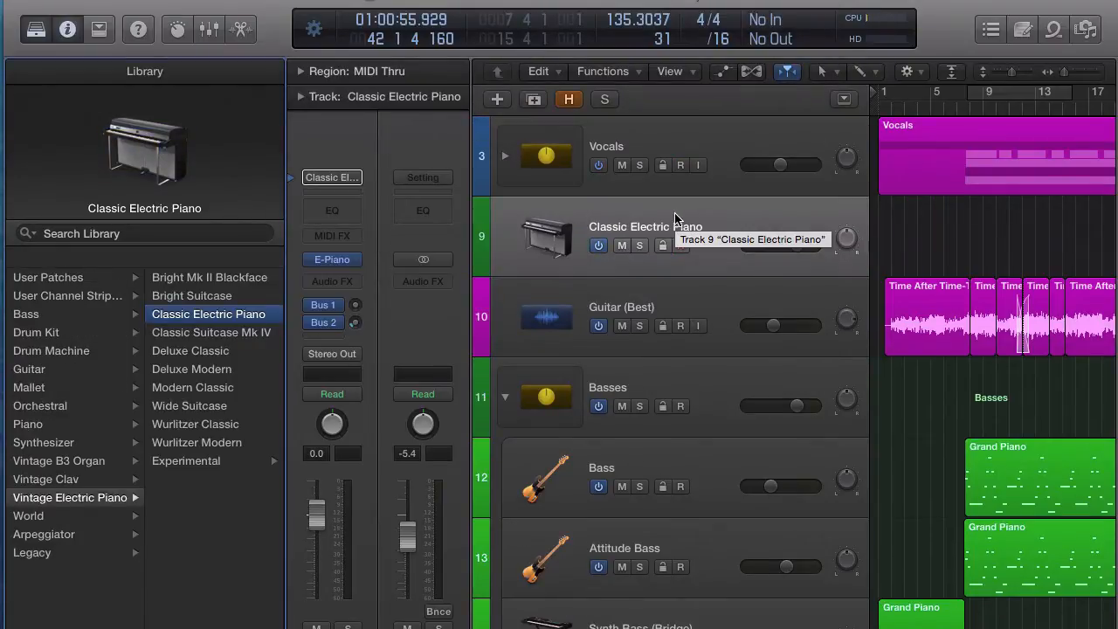
click(222, 1)
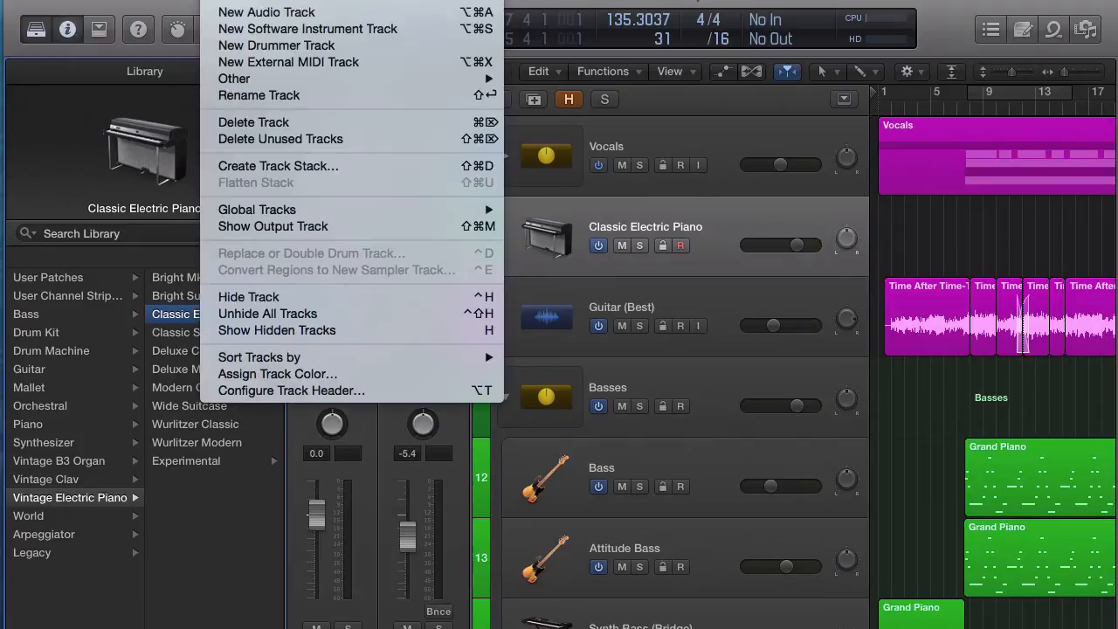
click(276, 166)
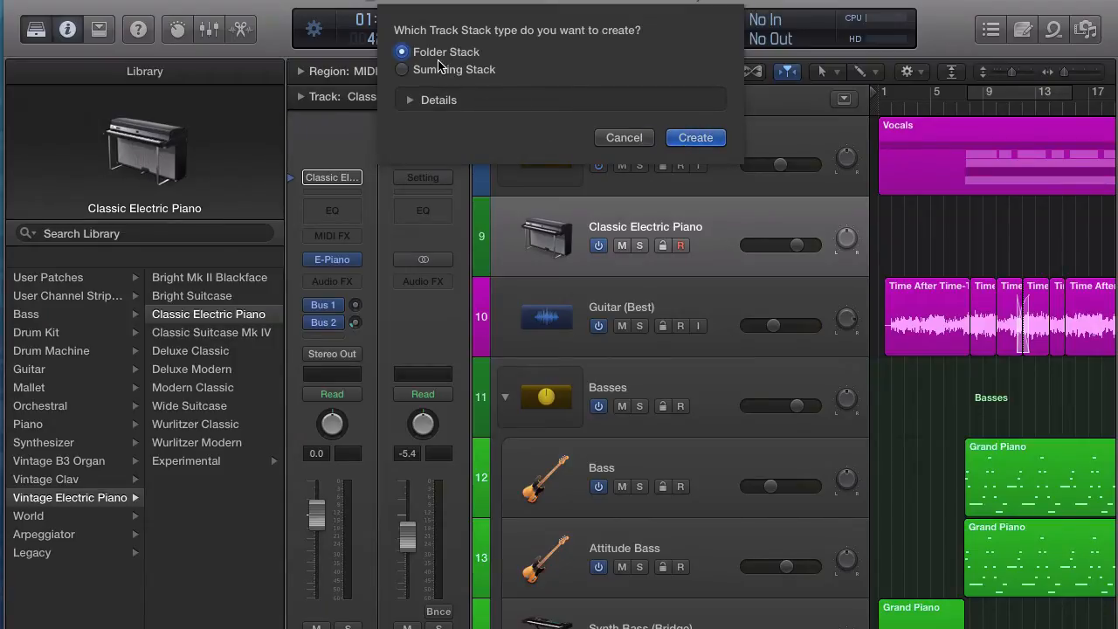
click(704, 140)
Rename the new folder stack as Tracks for Score, move it above the Vocals track and expand it
double_click(611, 229)
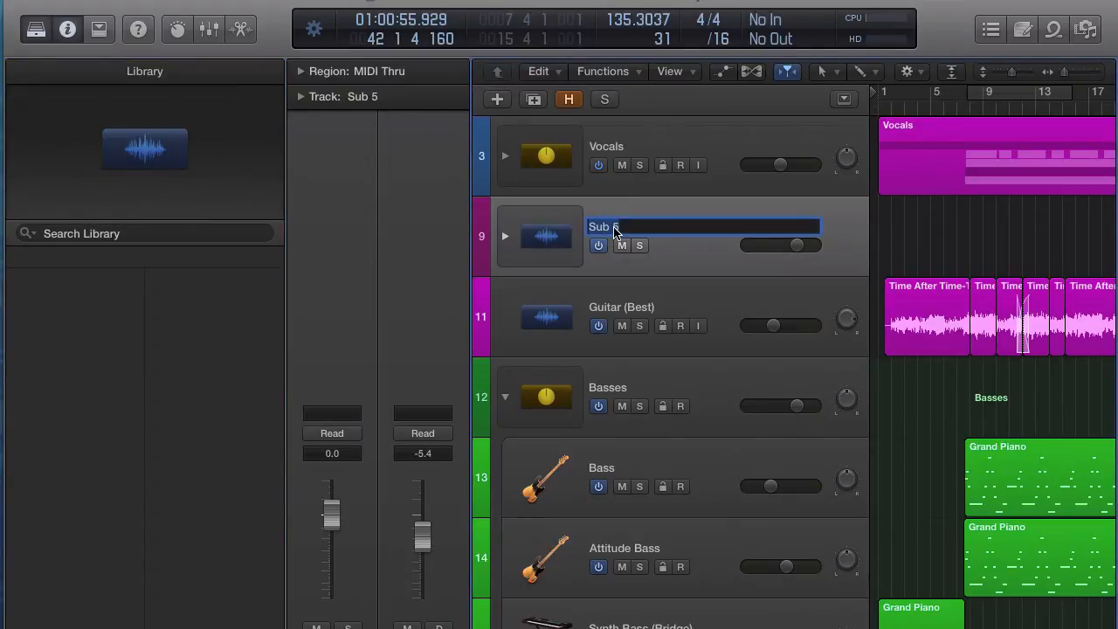
text(Tracks for Score)
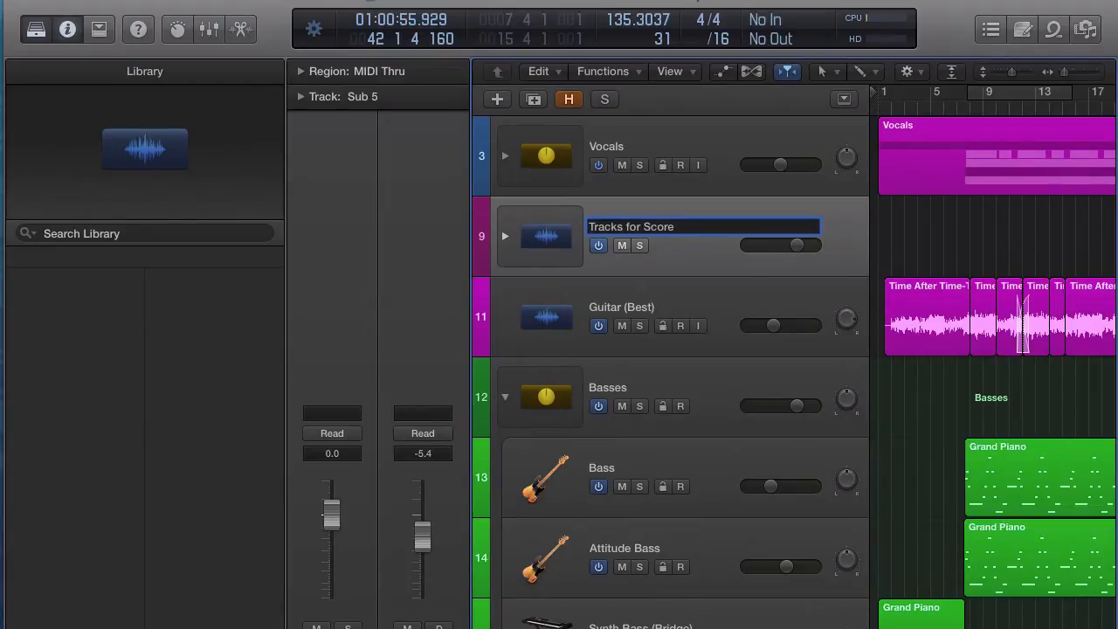
key(Return)
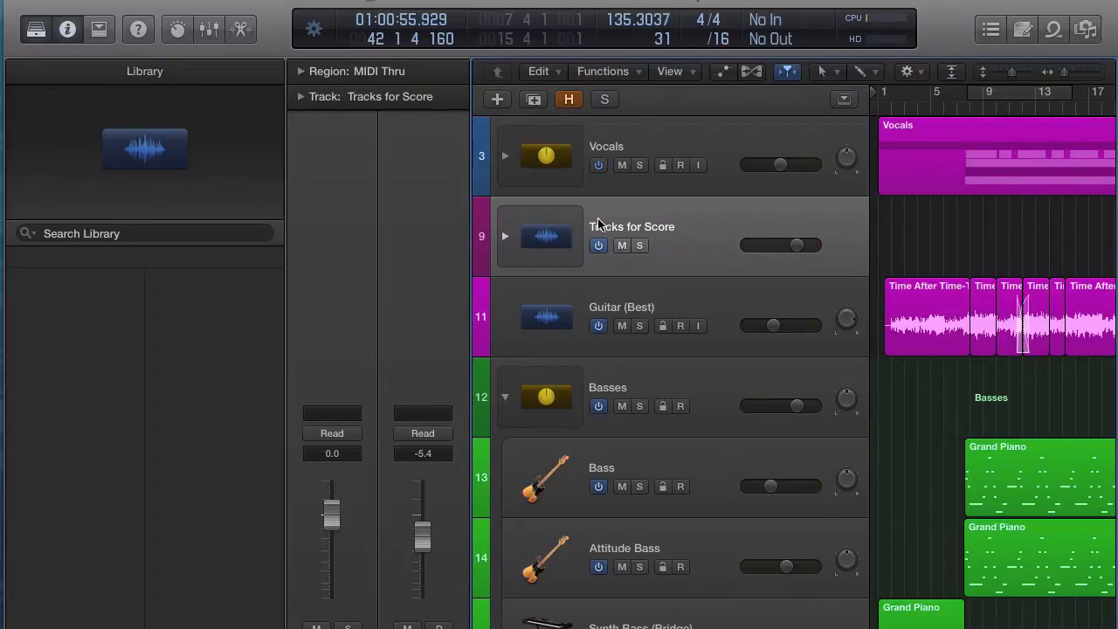
drag(599, 230, 599, 150)
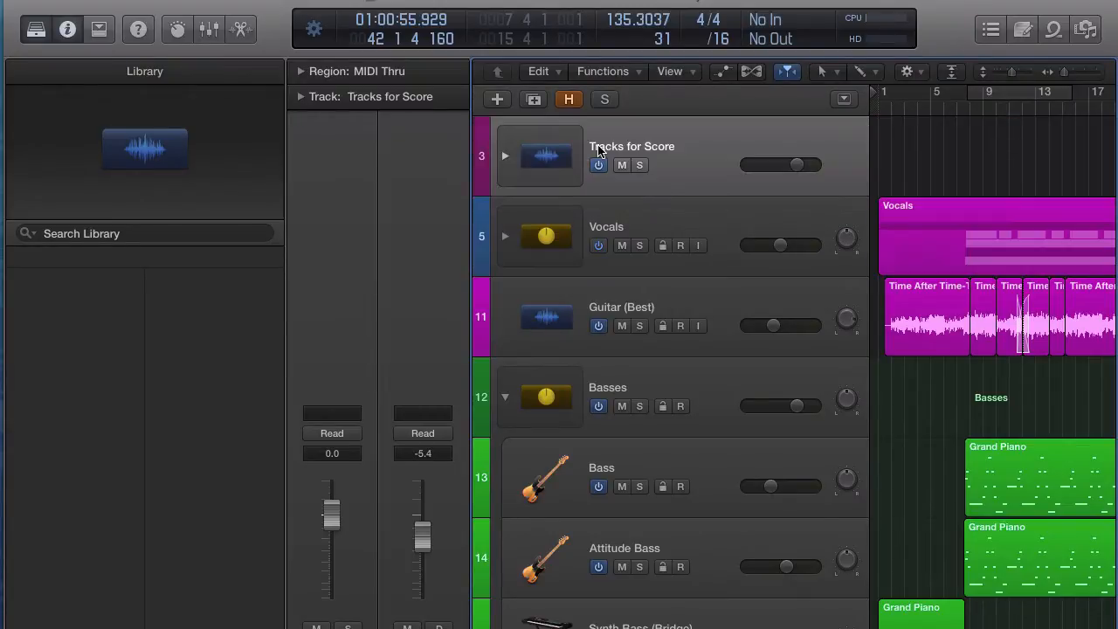
click(505, 158)
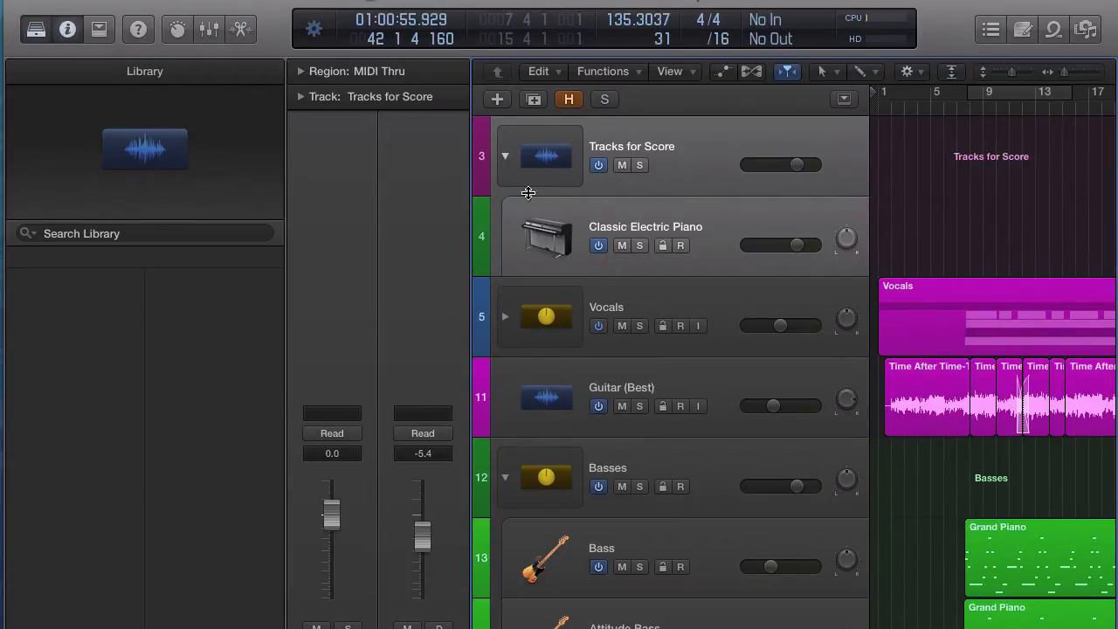
Copy the Attitude Bass and Synth Bass (Bridge) tracks with their regions from the Basses stack into the Tracks for Score stack
scroll(644, 287, down, 2)
scroll(643, 291, down, 3)
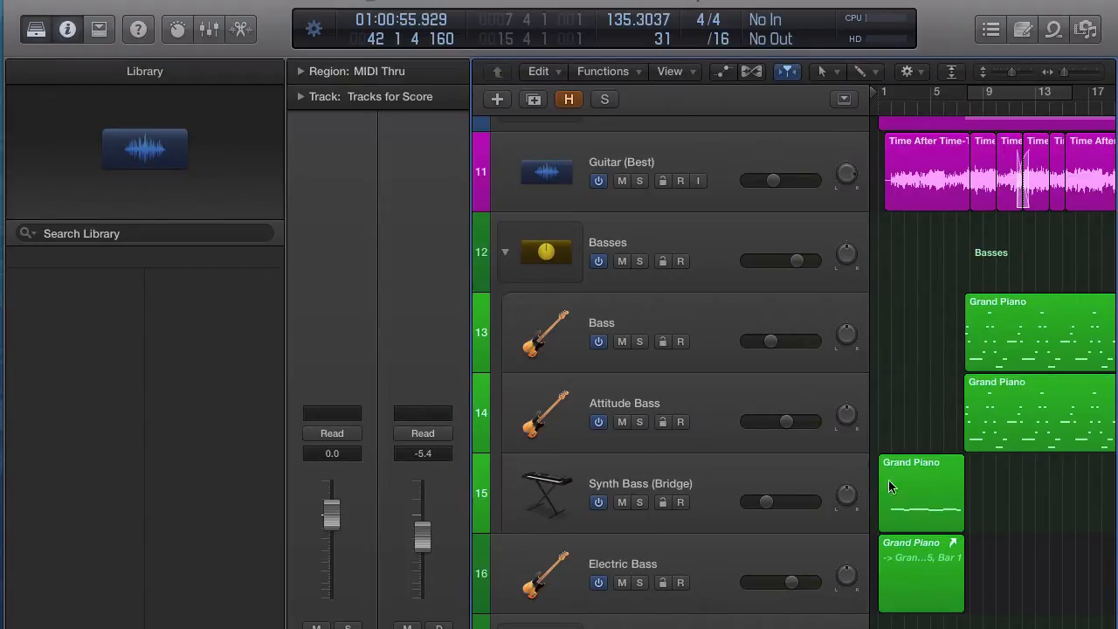
click(659, 466)
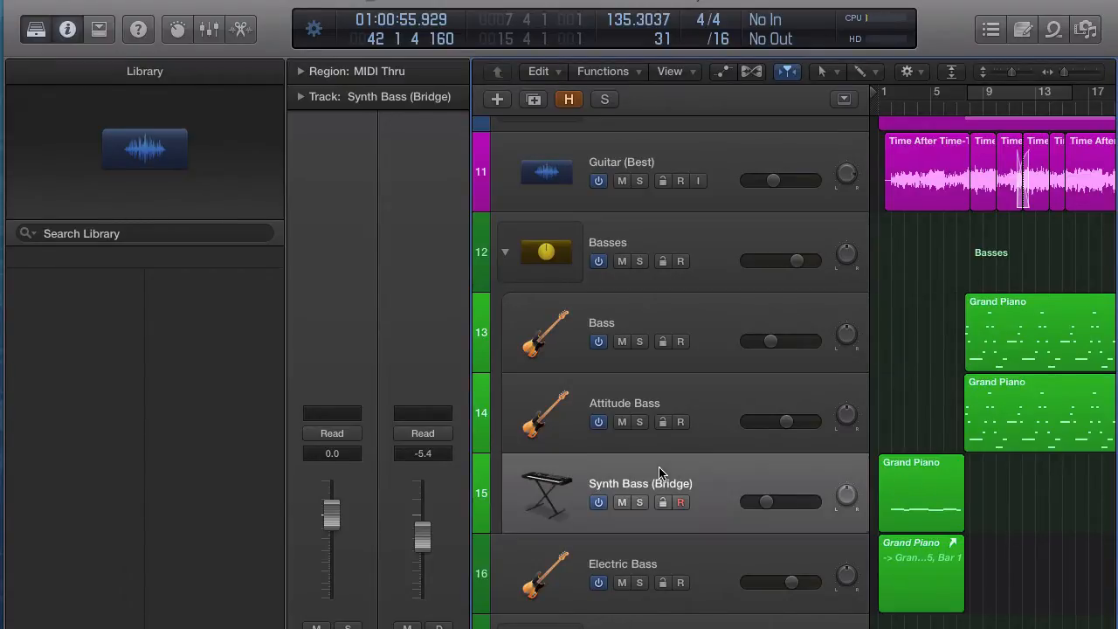
shift+click(638, 391)
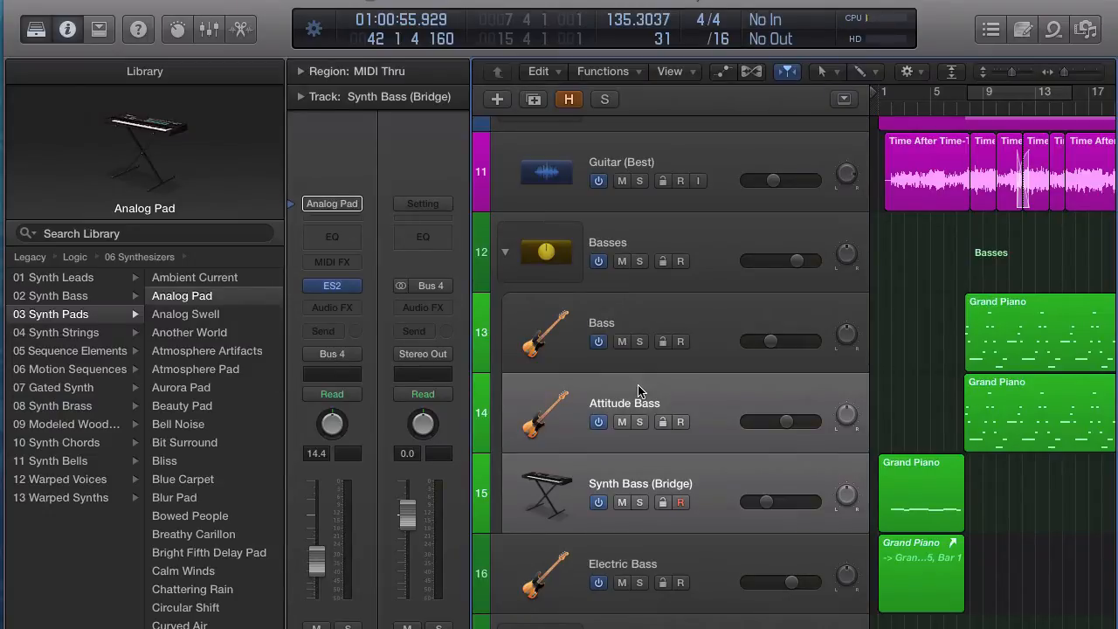
drag(642, 393, 629, 229)
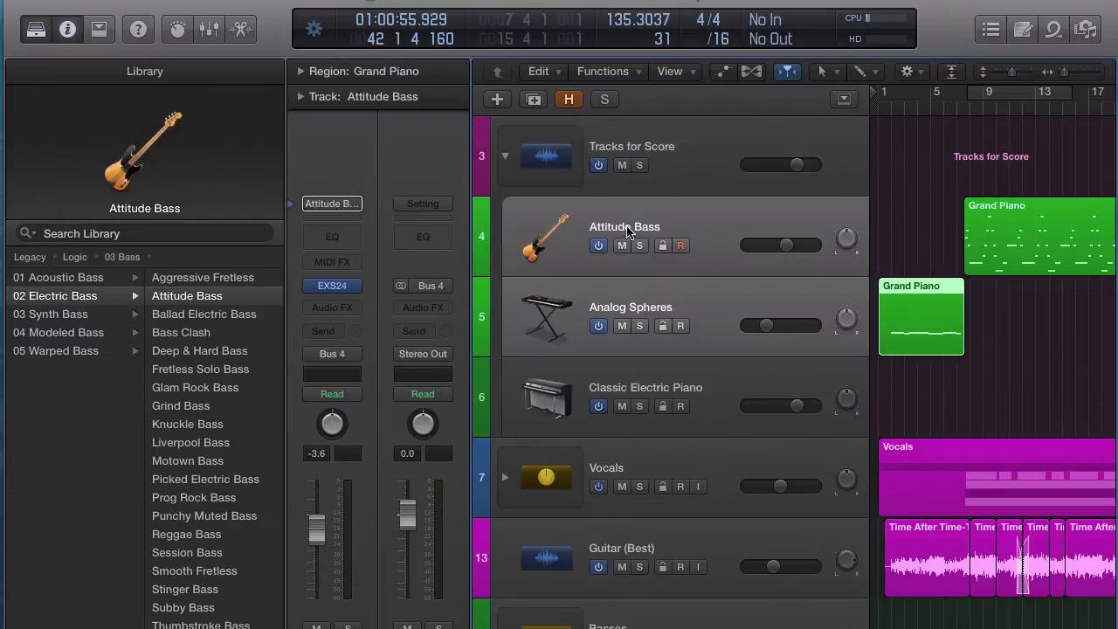
Delete the empty Classic Electric Piano track from the Tracks for Score stack
click(643, 377)
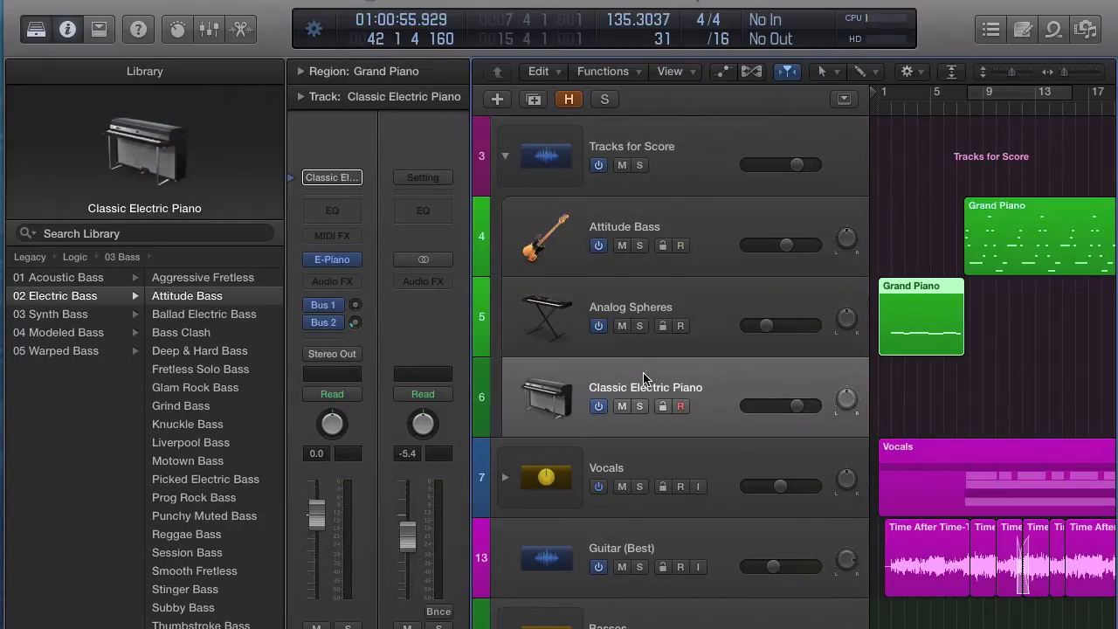
click(936, 375)
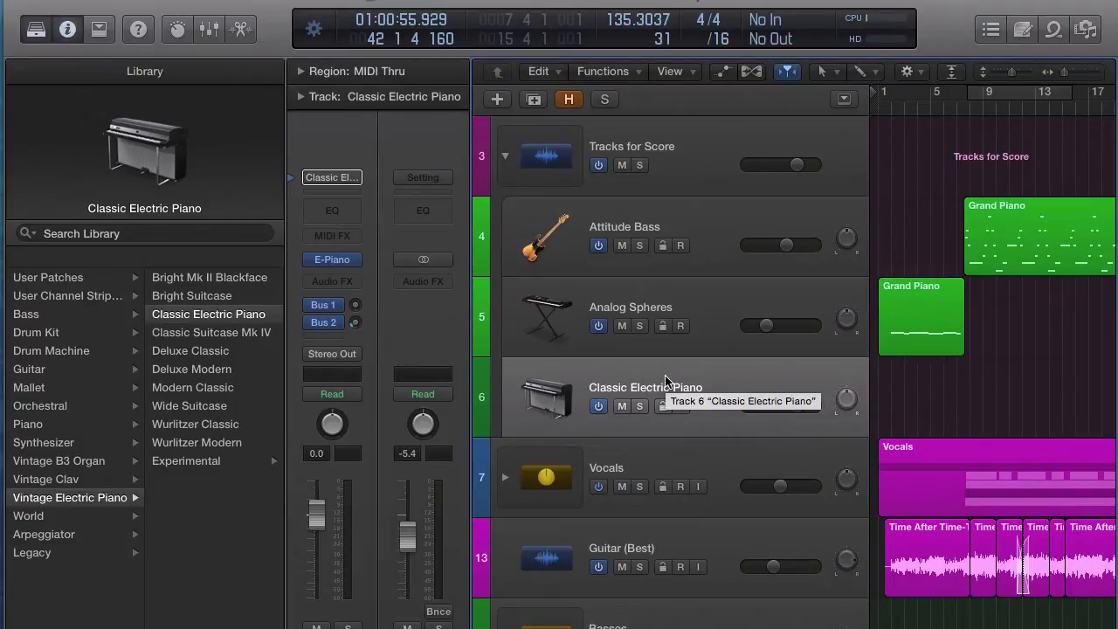
key(super+BackSpace)
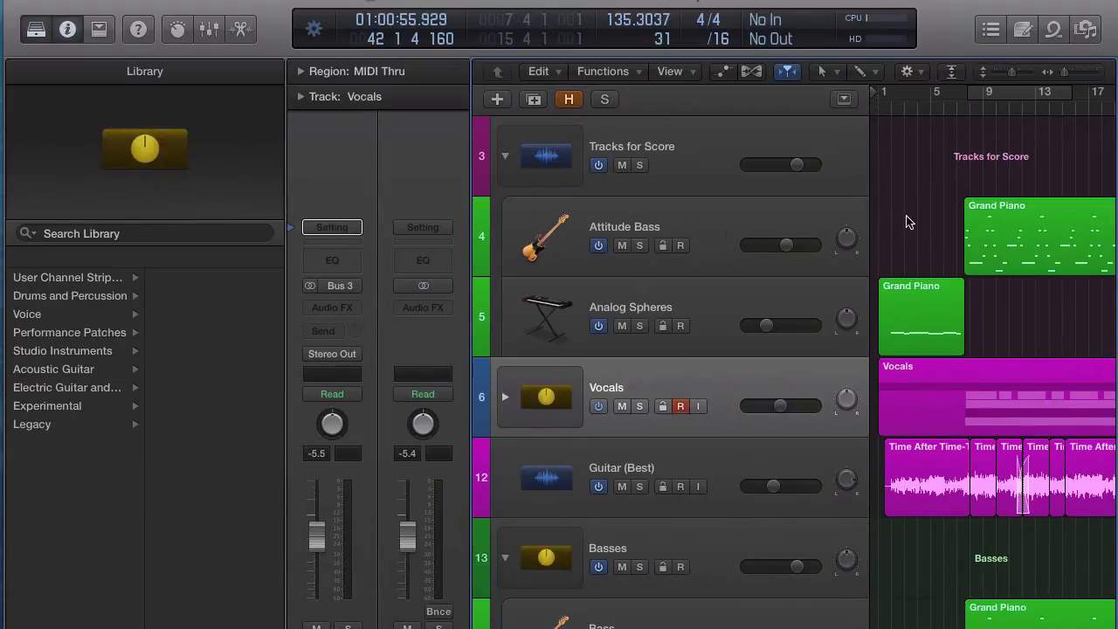
Join the two Grand Piano bass regions in the Tracks for Score stack and move the joined region onto the Attitude Bass track
drag(907, 222, 1006, 328)
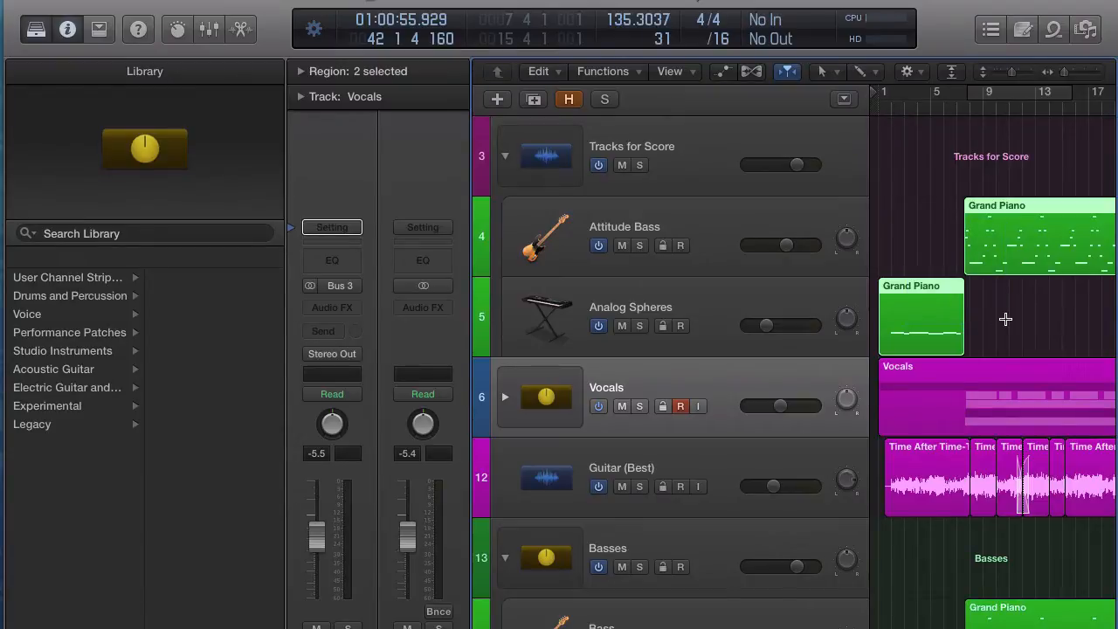
key(super+j)
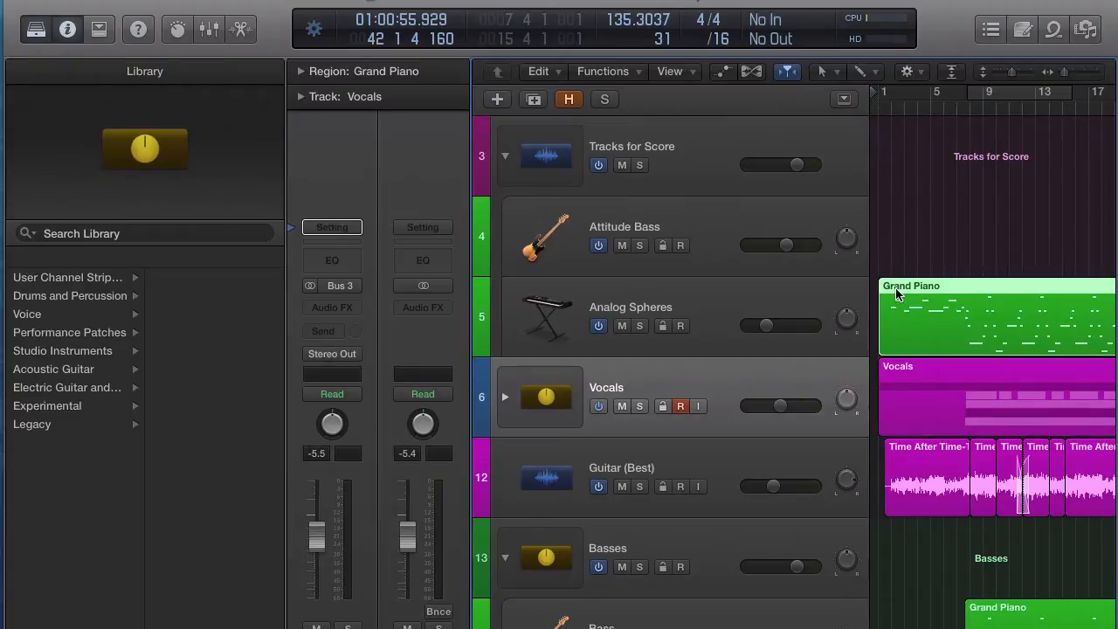
drag(896, 293, 889, 249)
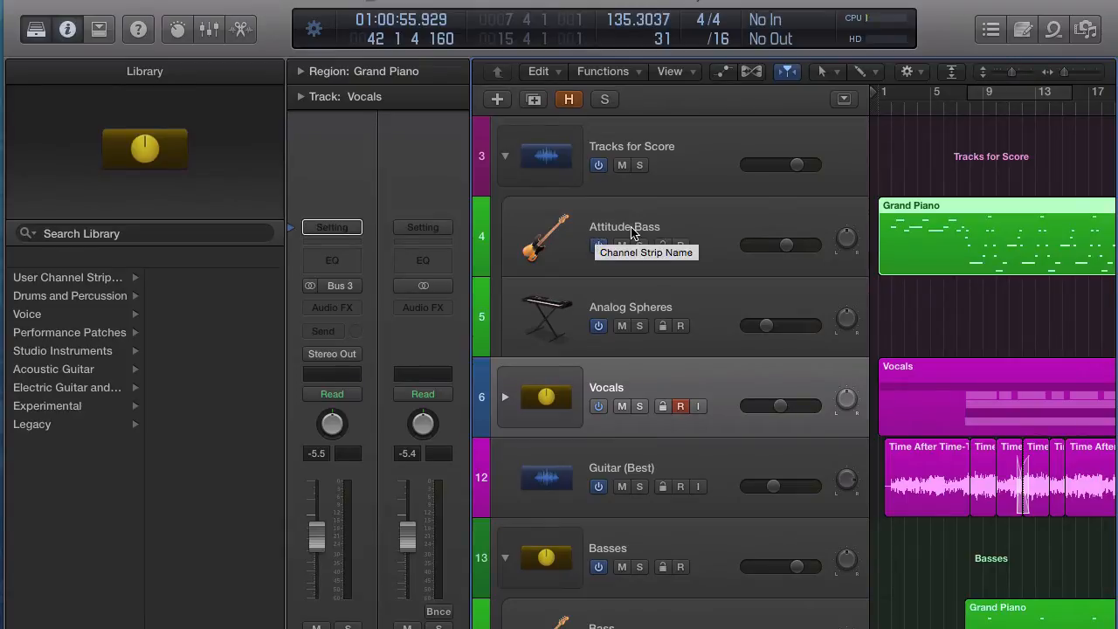
Delete the emptied Analog Spheres track from the Tracks for Score stack
click(651, 294)
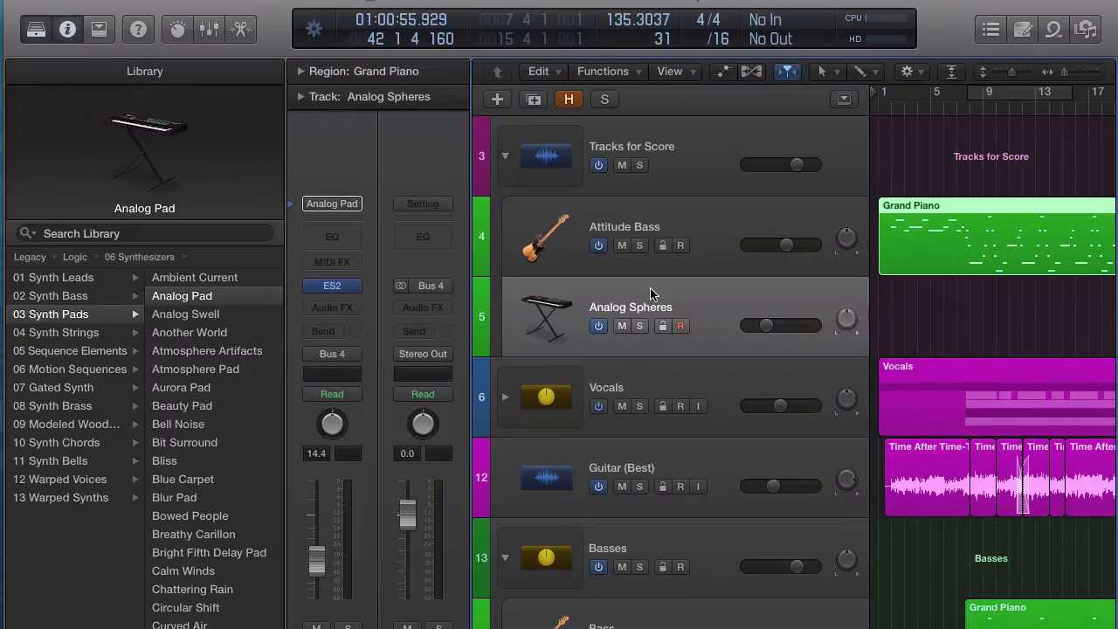
click(927, 294)
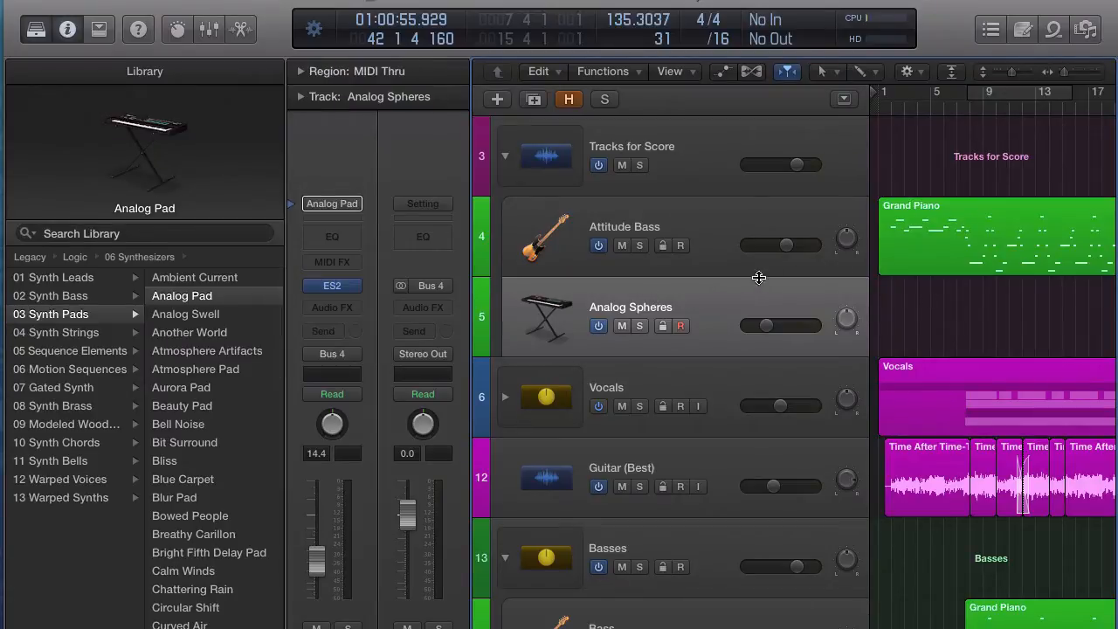
key(super+BackSpace)
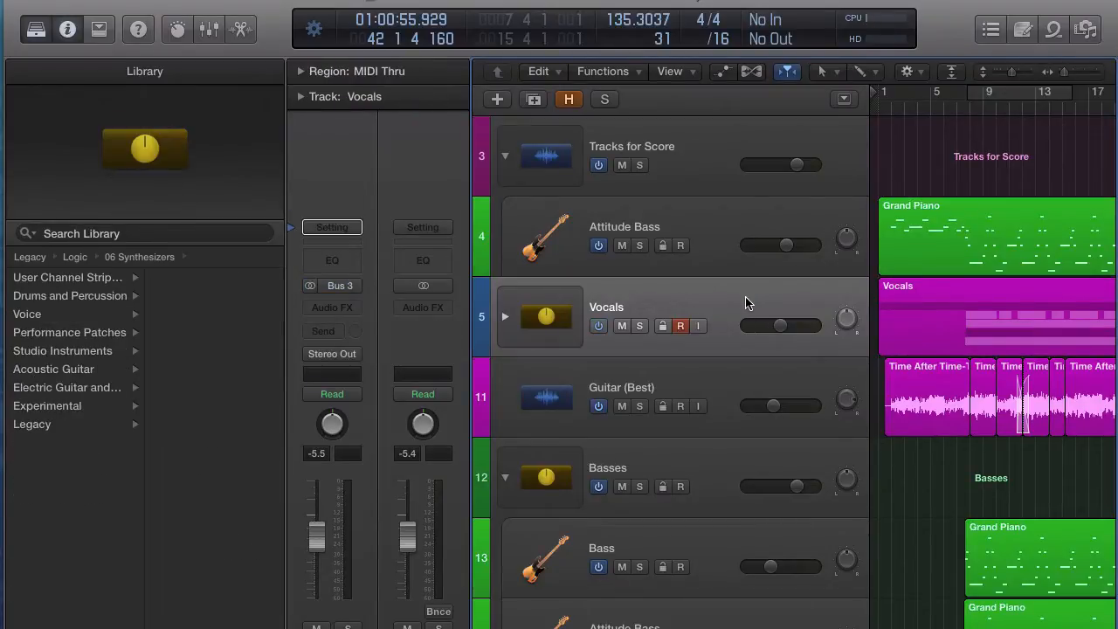
Copy the Organ track with its region from the Keys stack into the Tracks for Score stack, above Attitude Bass
click(695, 219)
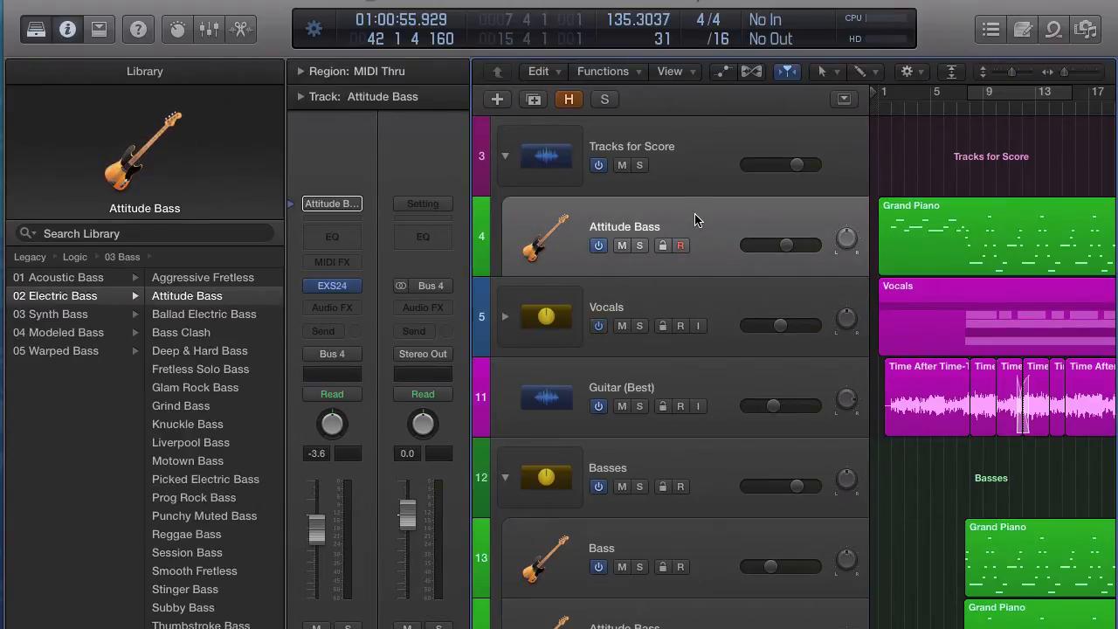
scroll(637, 367, down, 3)
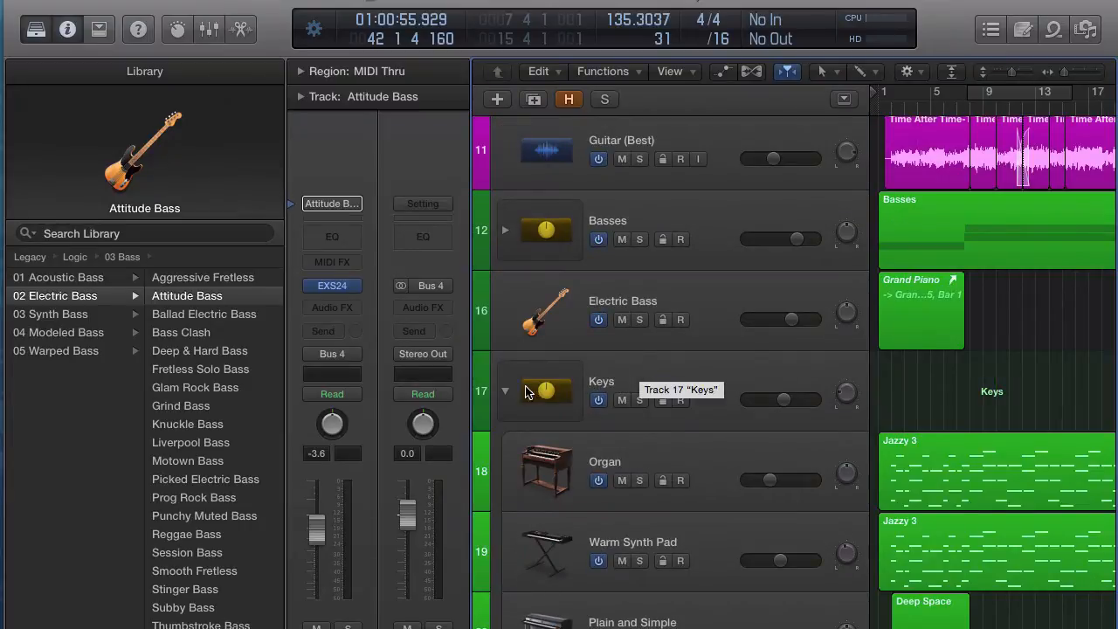
click(650, 451)
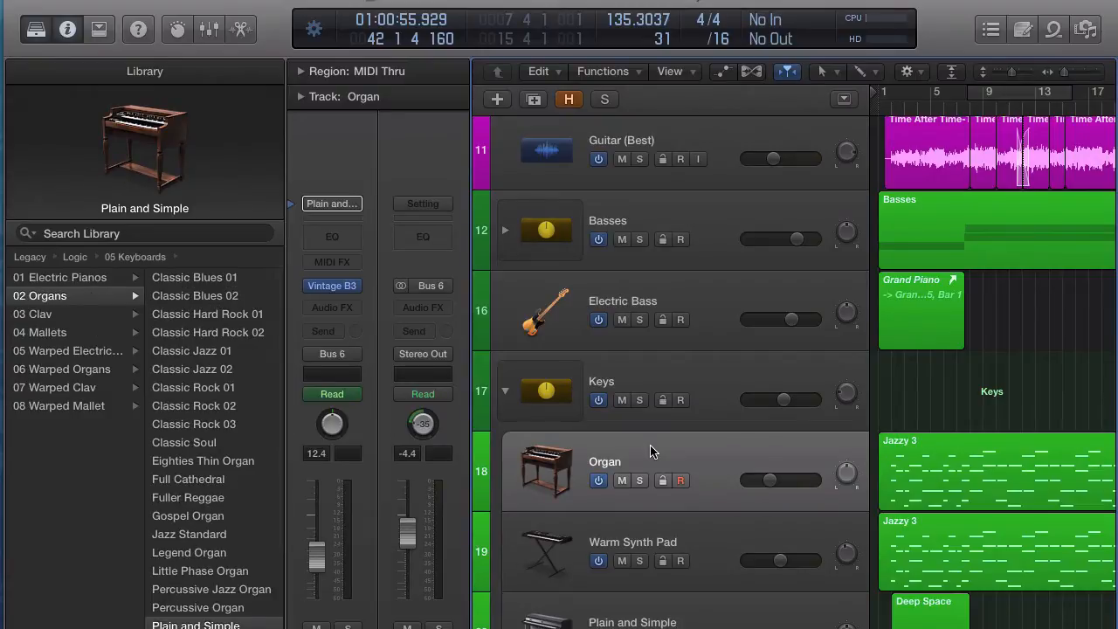
drag(650, 450, 646, 202)
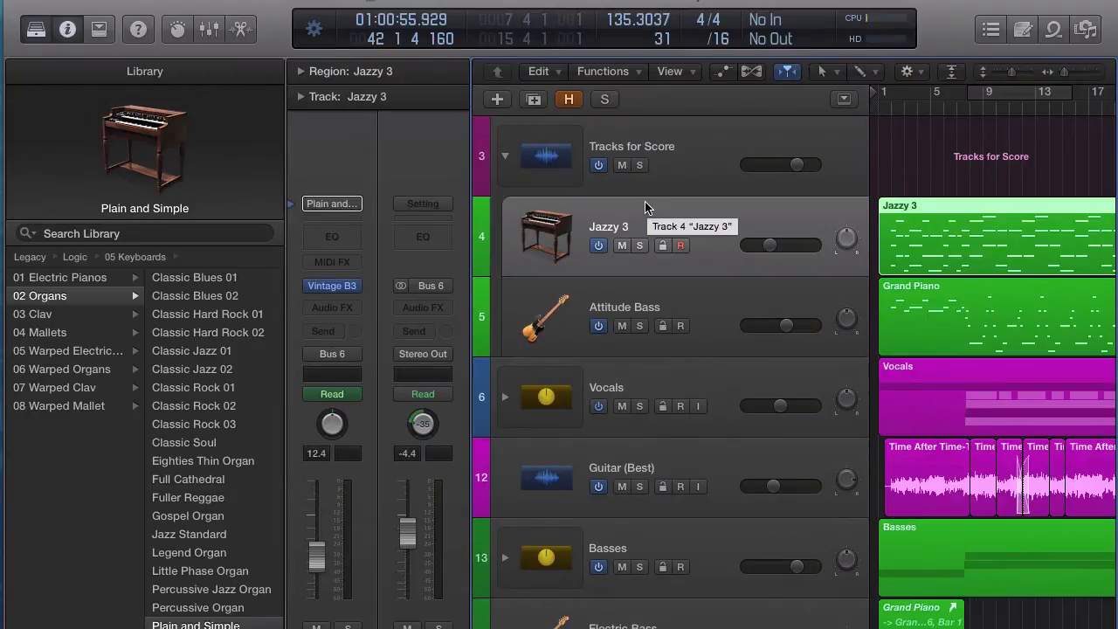
Rename the copied organ track in the Tracks for Score stack as Keys
double_click(618, 226)
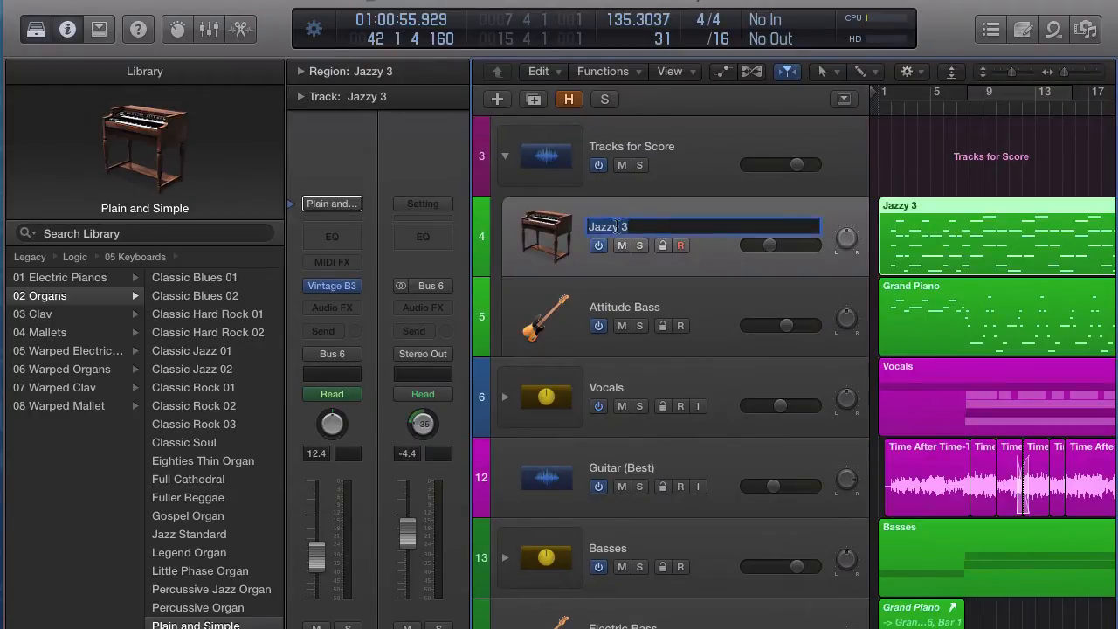
text(Keys)
key(Return)
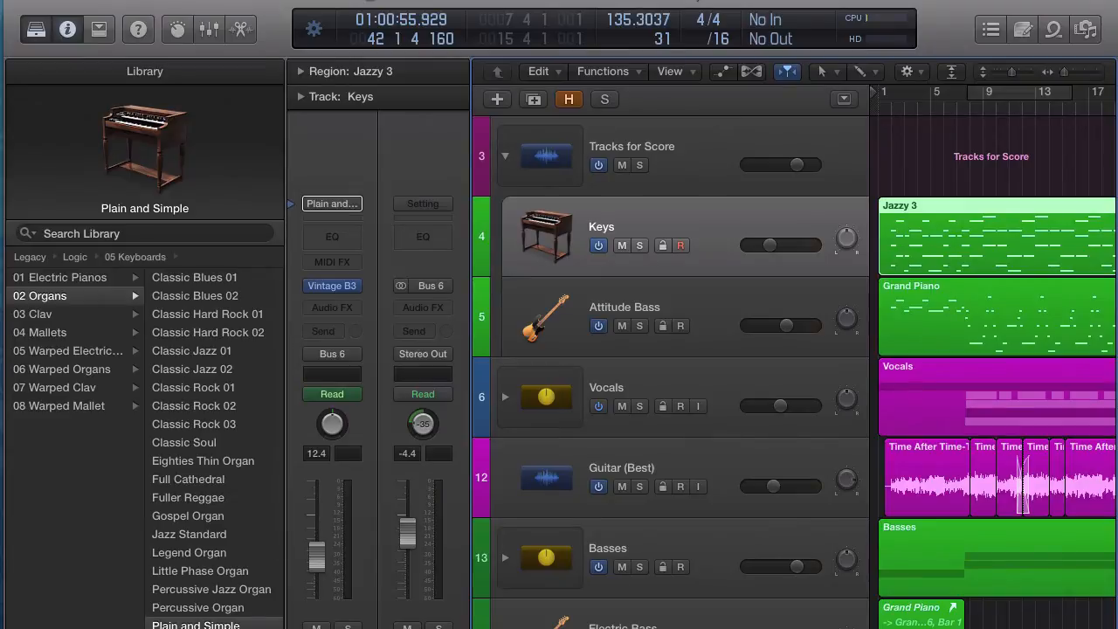
Copy the Snare Rim, Kick and Hi-Hat tracks with their regions from the Drums stack into the Tracks for Score stack, above Keys
scroll(687, 493, down, 10)
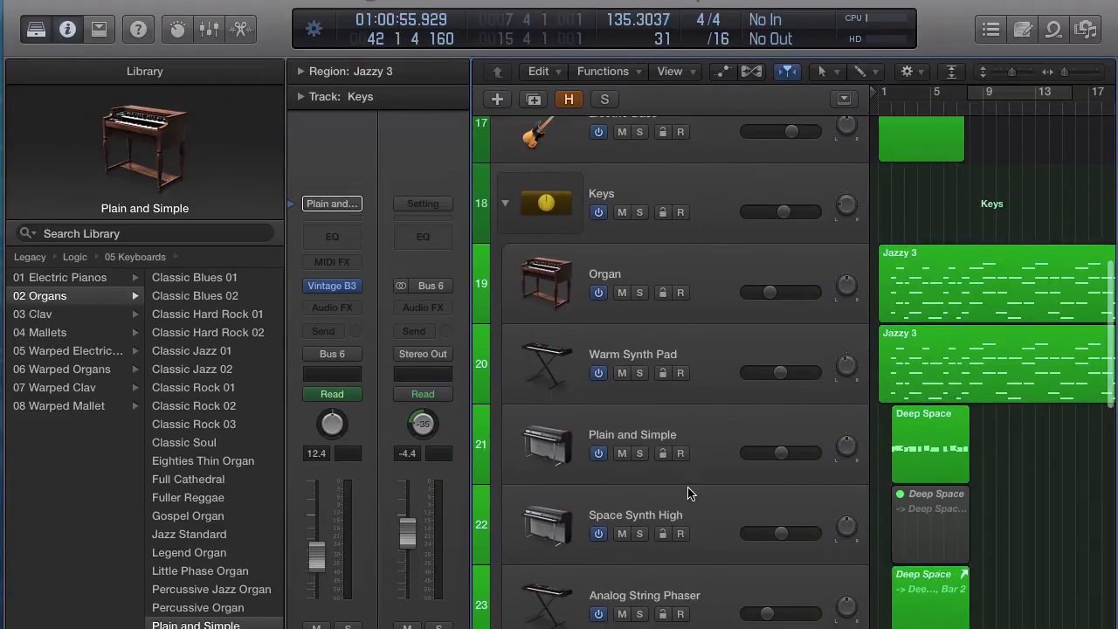
scroll(687, 493, down, 5)
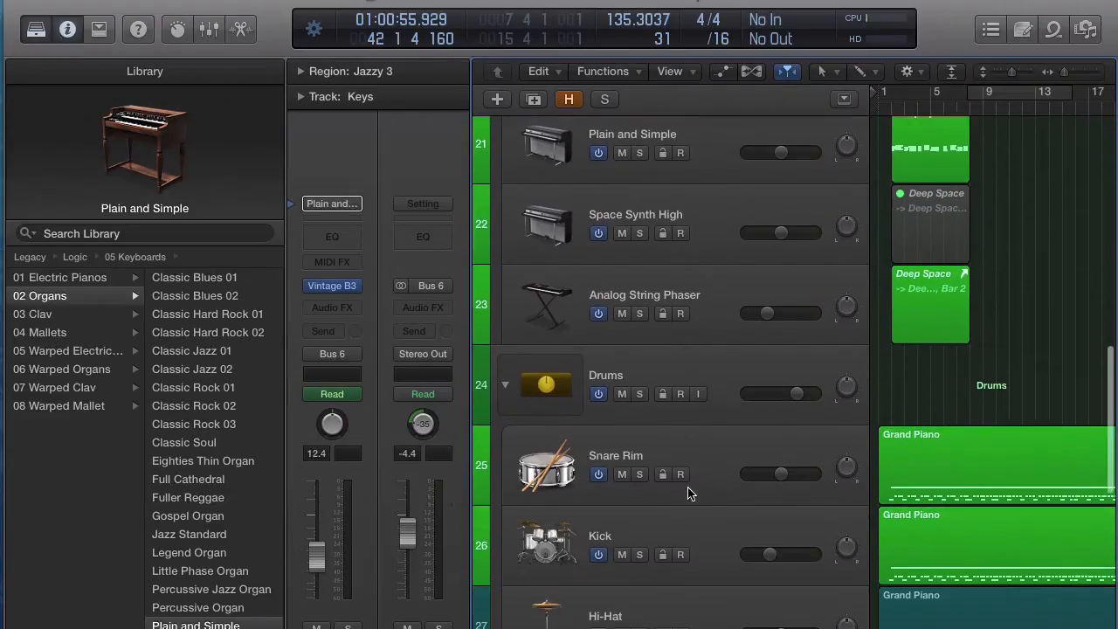
scroll(687, 493, down, 3)
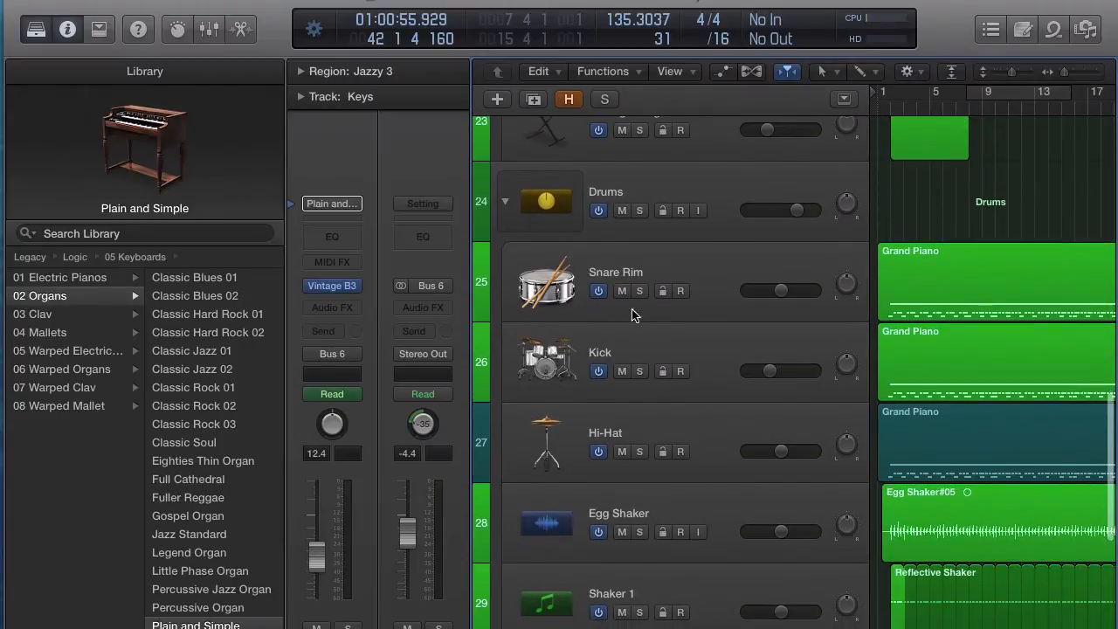
click(644, 261)
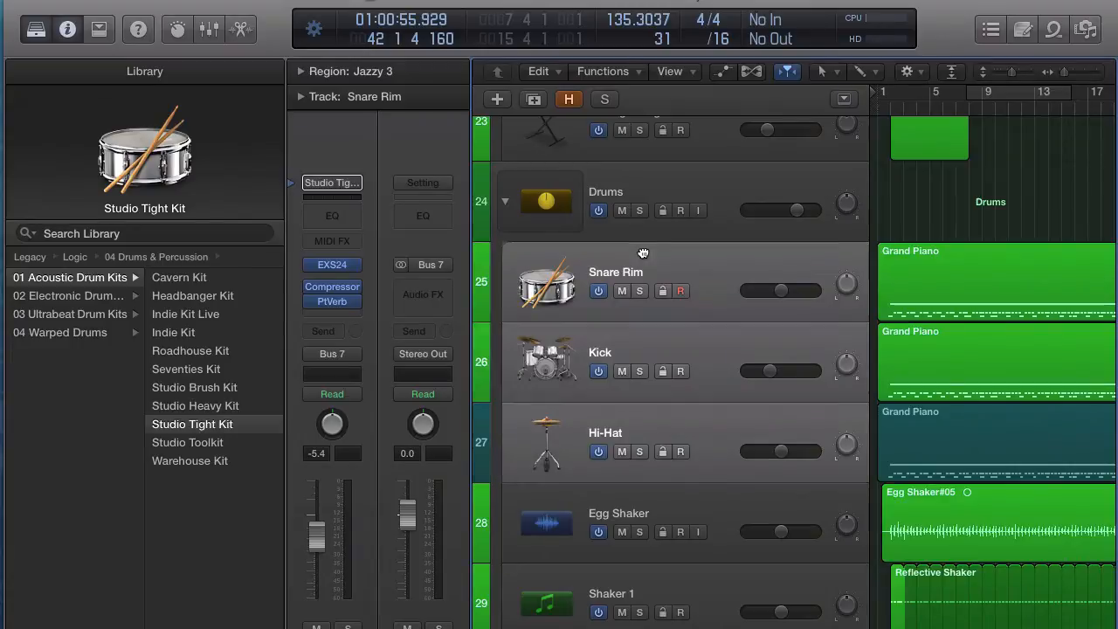
drag(642, 255, 649, 221)
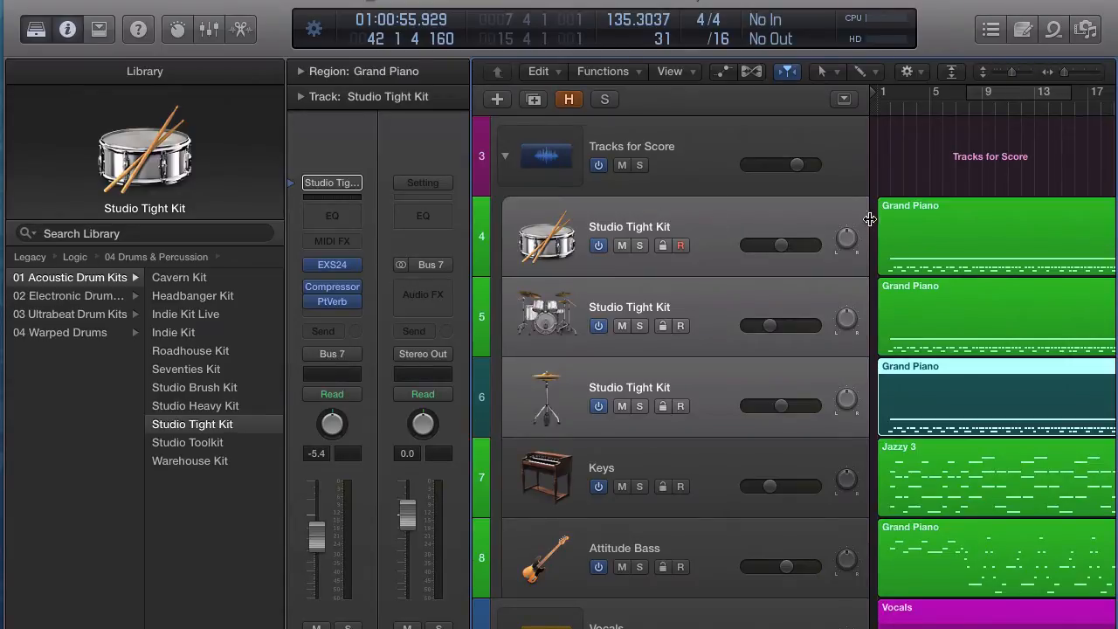
click(899, 219)
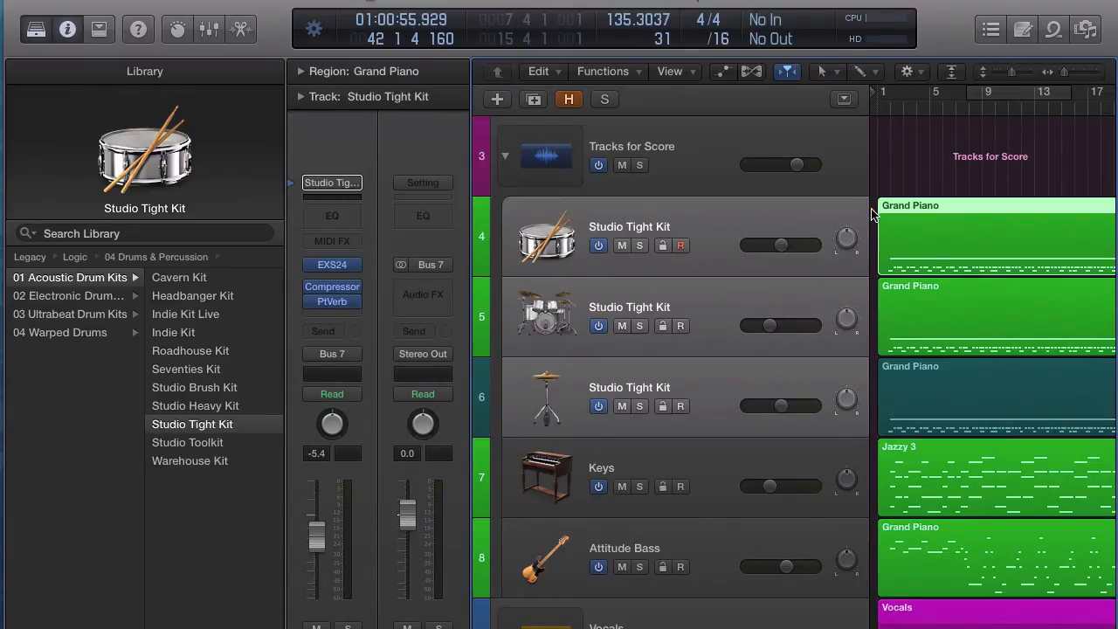
click(873, 212)
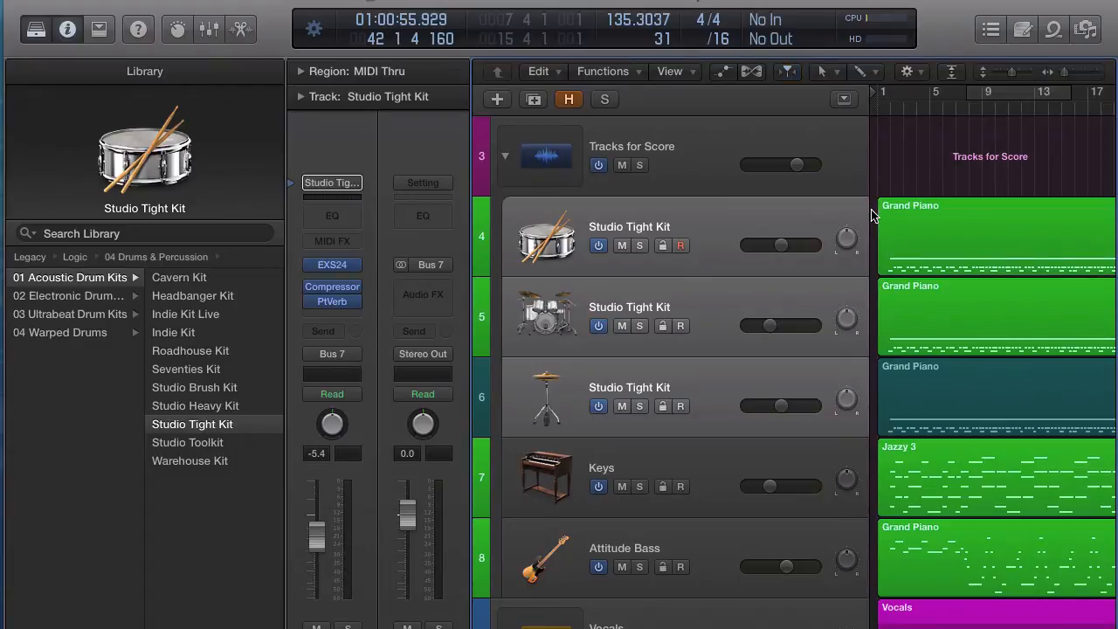
Delete the F♯2 hi-hat notes and the B1 kick notes from the copied snare track's region in the Piano Roll
click(814, 219)
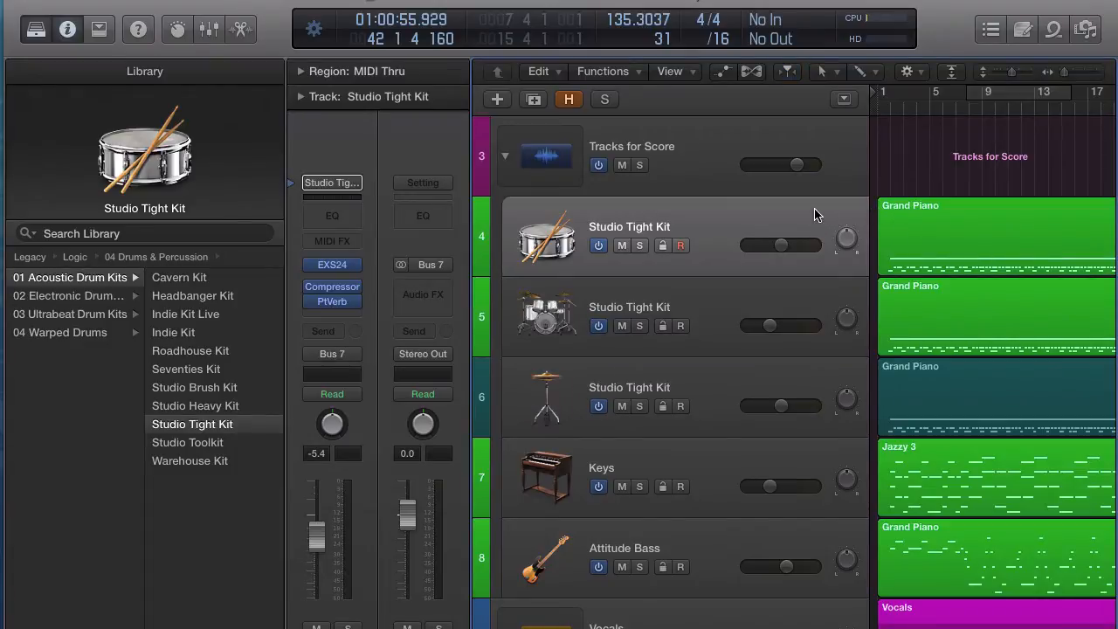
double_click(908, 220)
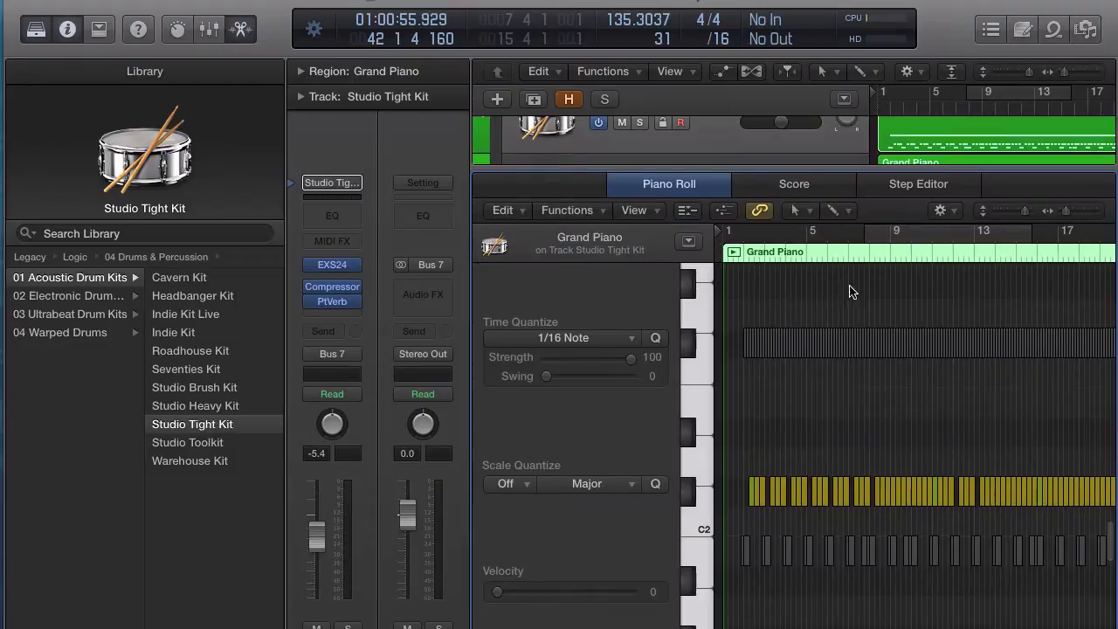
key(super+Left)
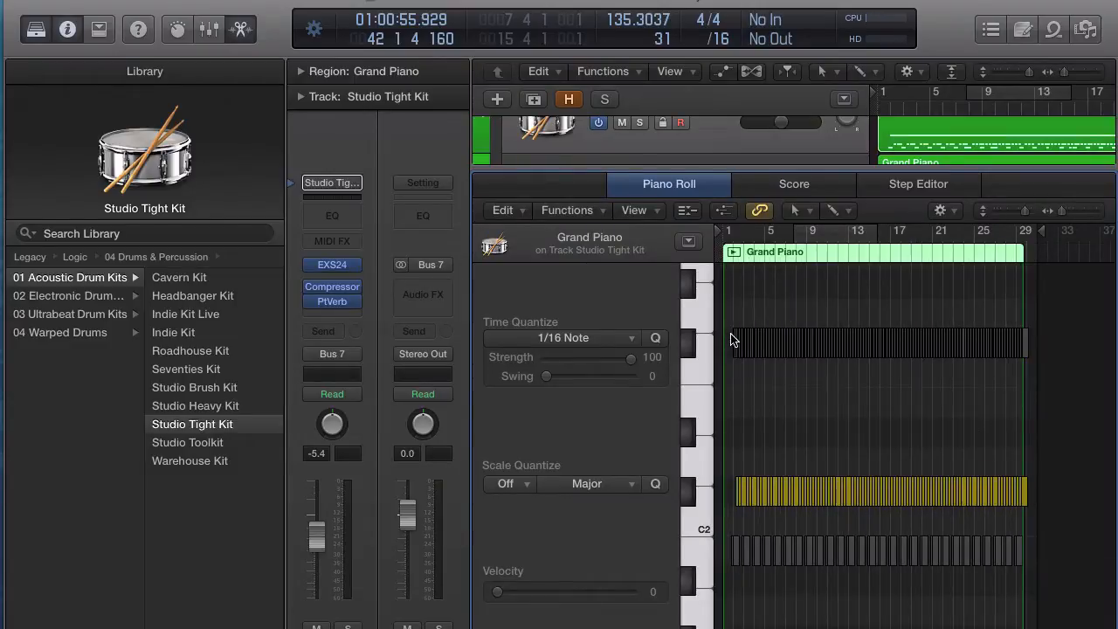
click(692, 344)
drag(730, 320, 1092, 393)
key(Delete)
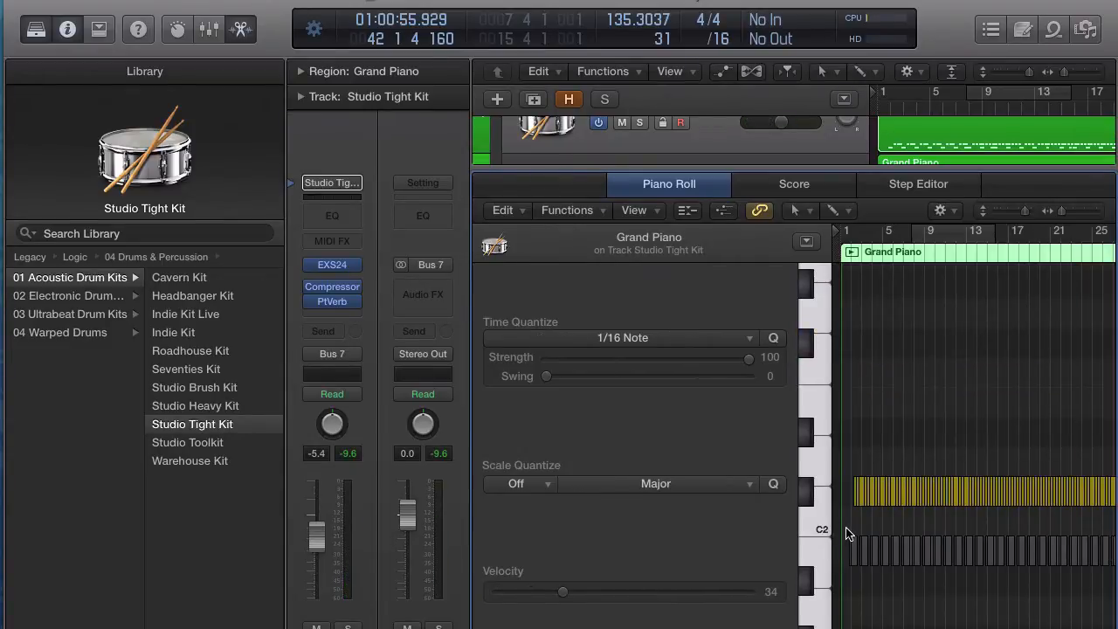
drag(847, 528, 1114, 583)
key(Delete)
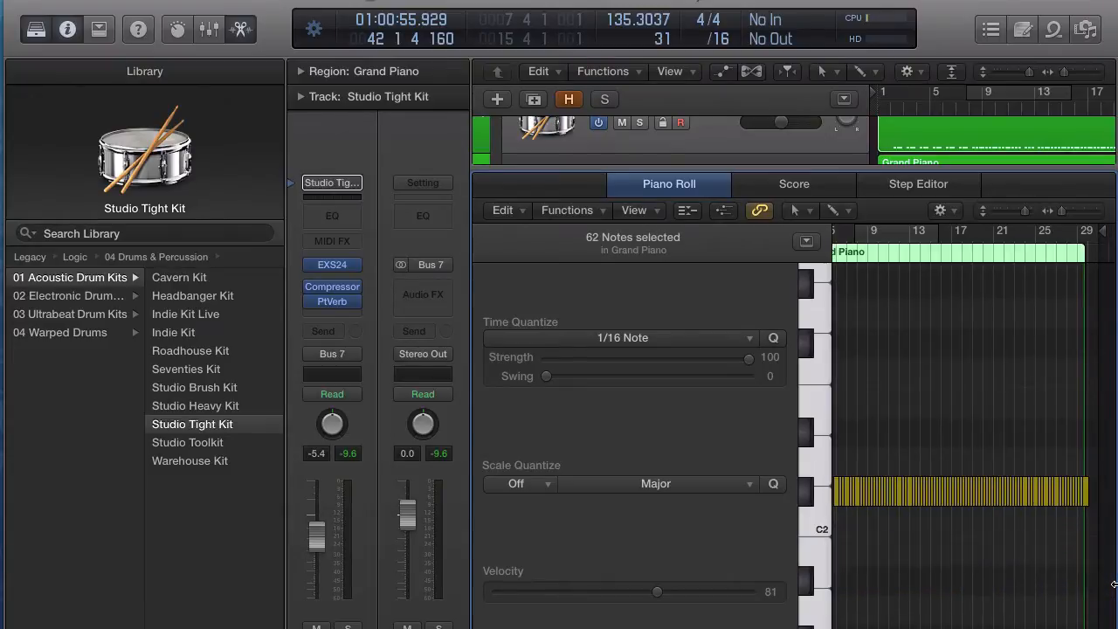
In the copied kick track's region, select all B1 notes, invert the selection and delete every other note
key(Down)
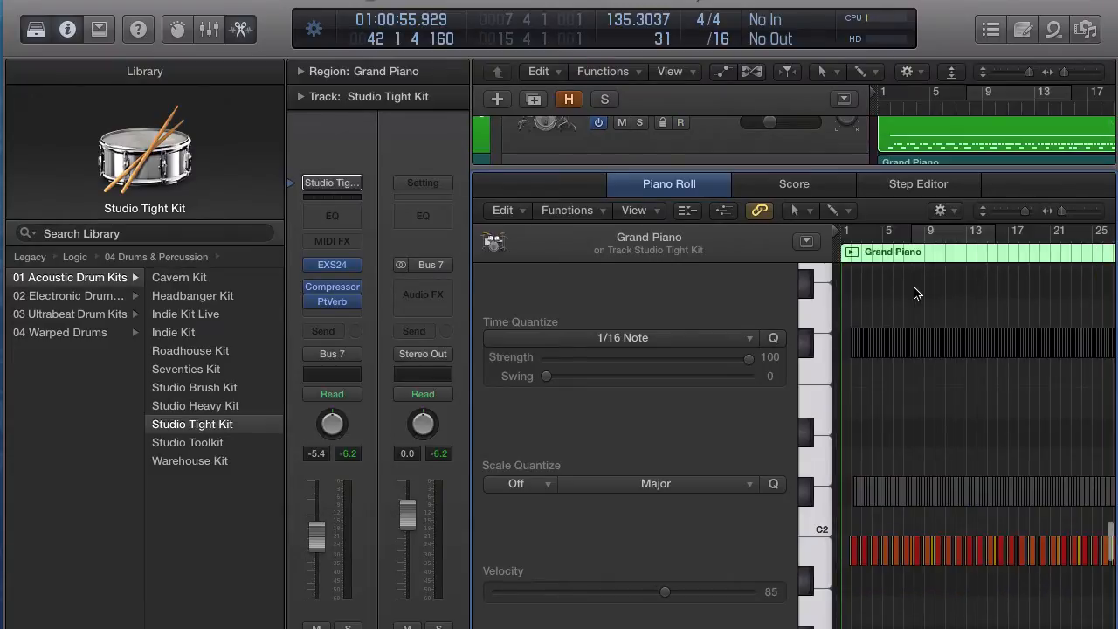
click(820, 544)
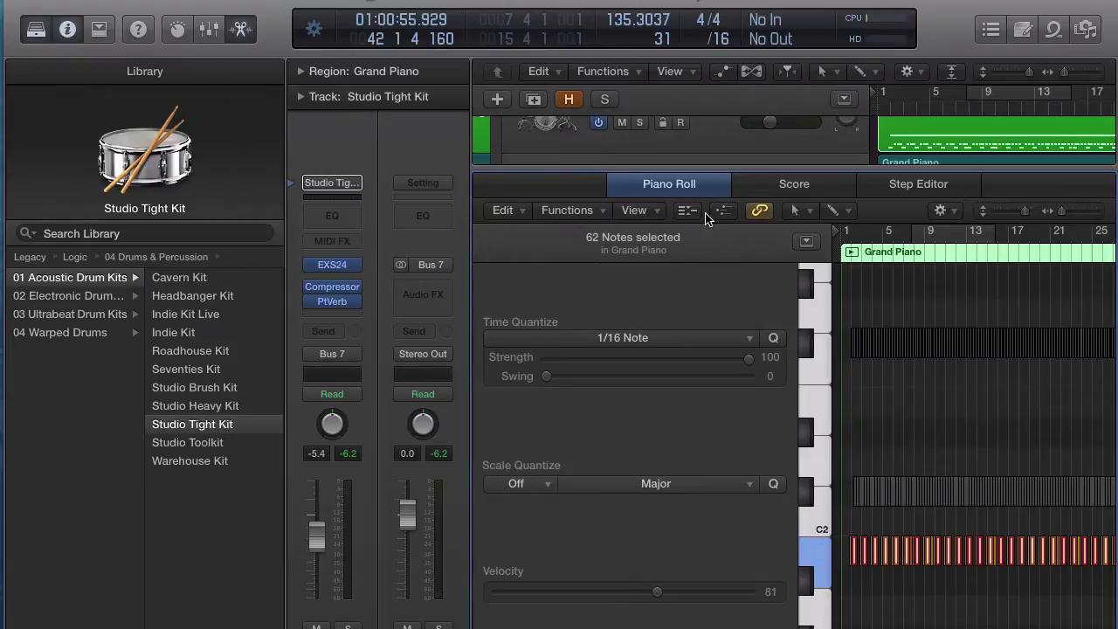
click(576, 214)
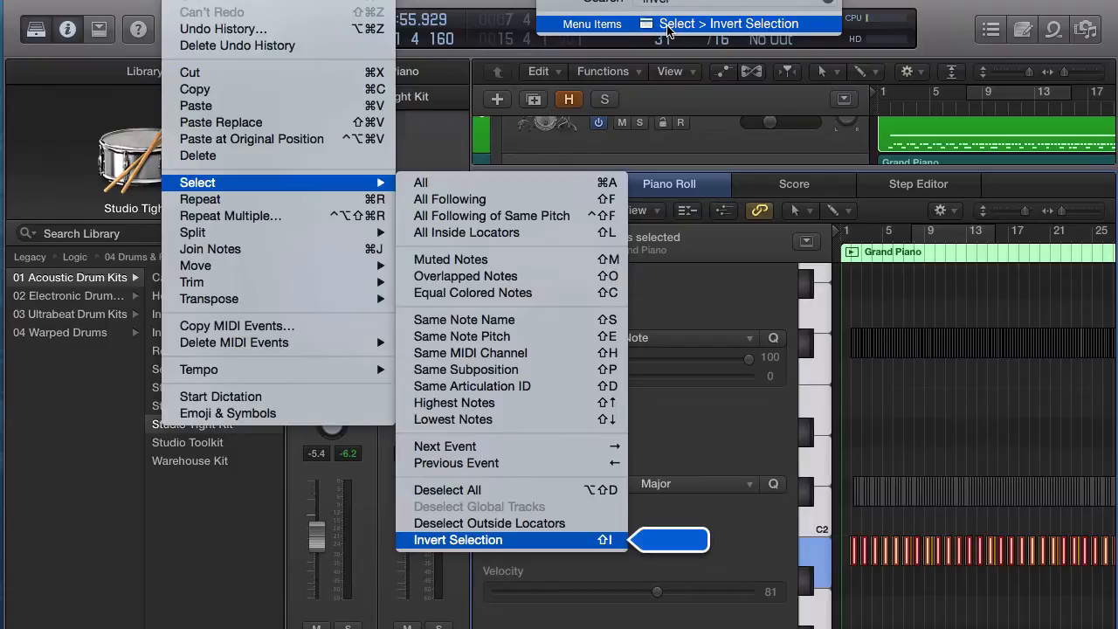
click(668, 29)
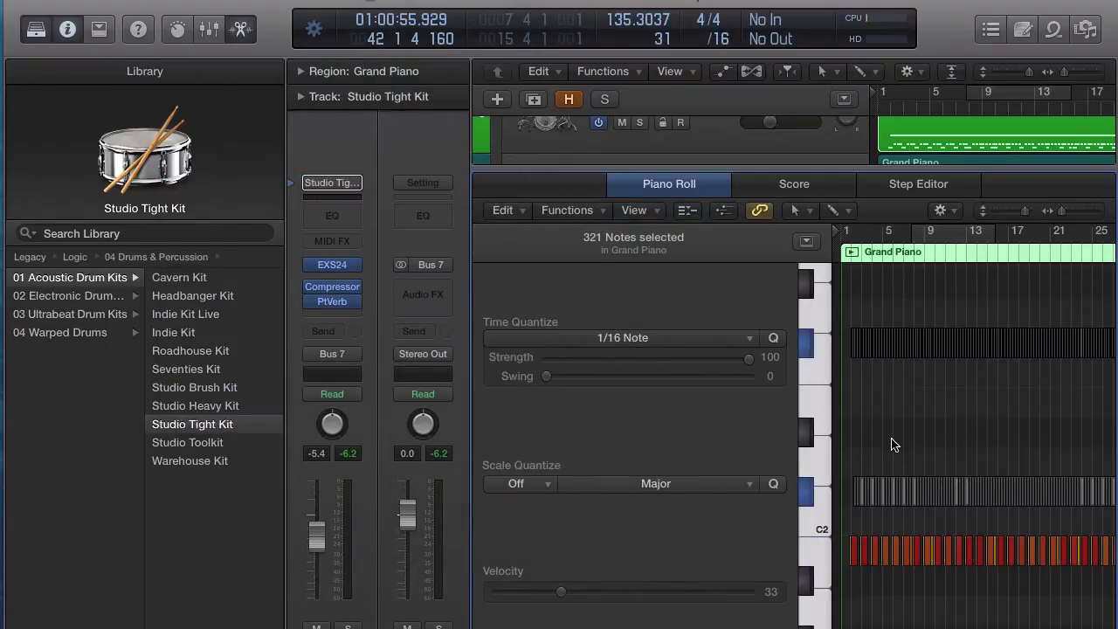
key(Delete)
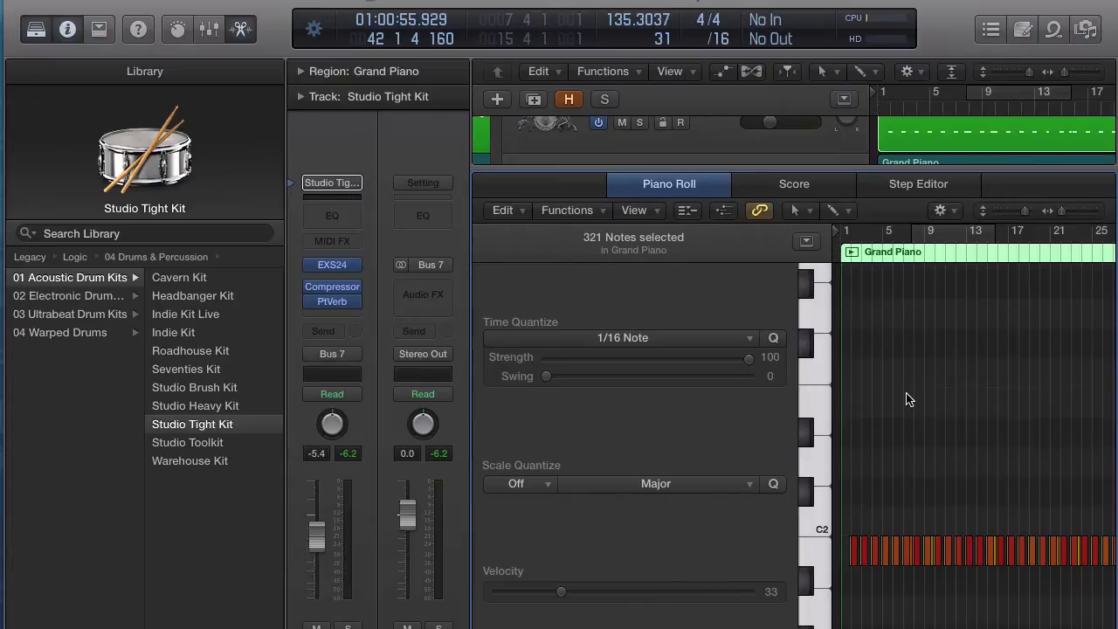
In the copied hi-hat track's region, keep only the F♯2 notes by inverting their selection and deleting the rest
key(p)
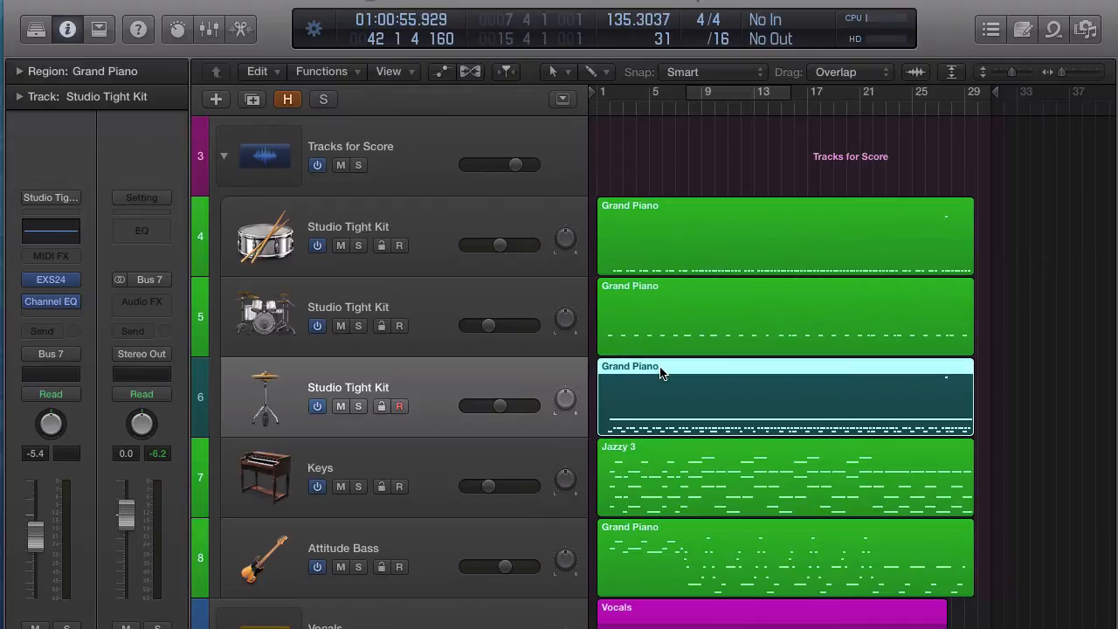
key(p)
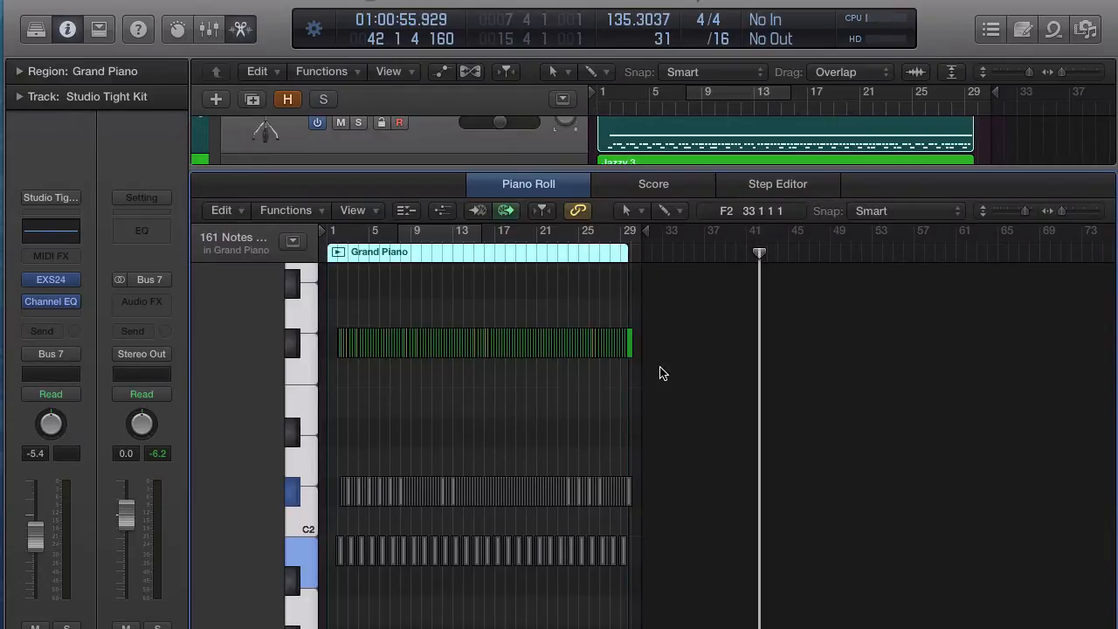
click(309, 345)
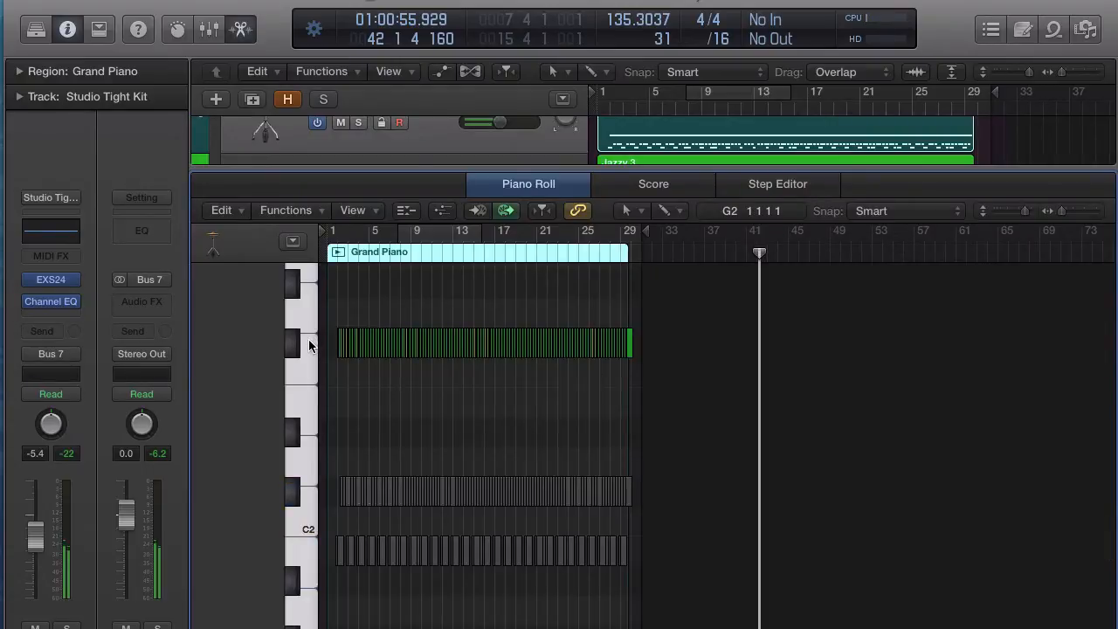
click(294, 344)
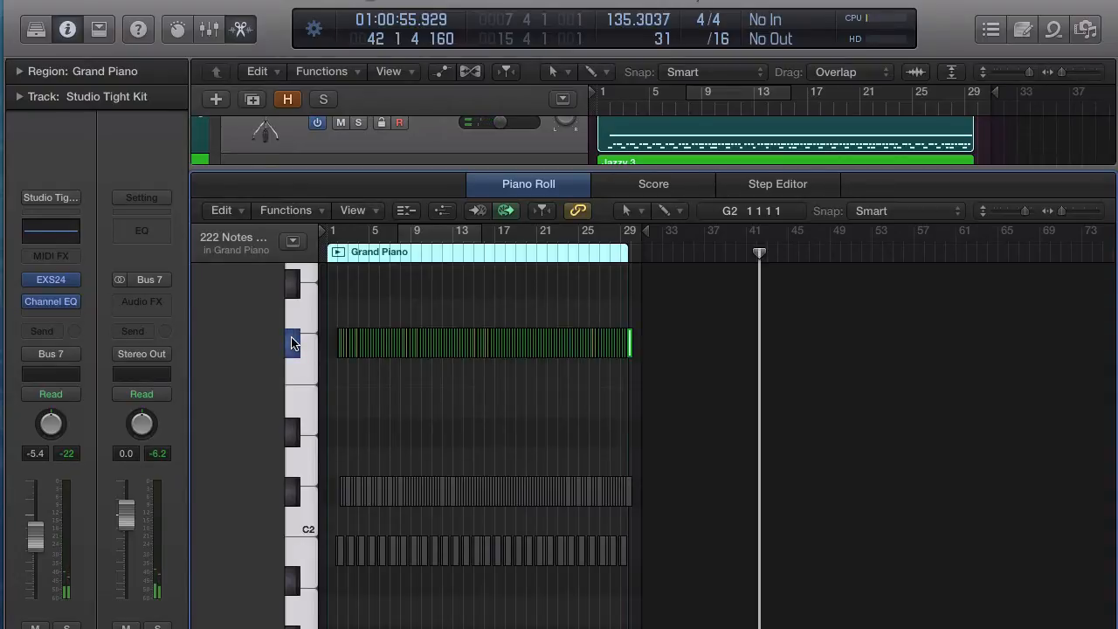
click(292, 343)
key(shift+i)
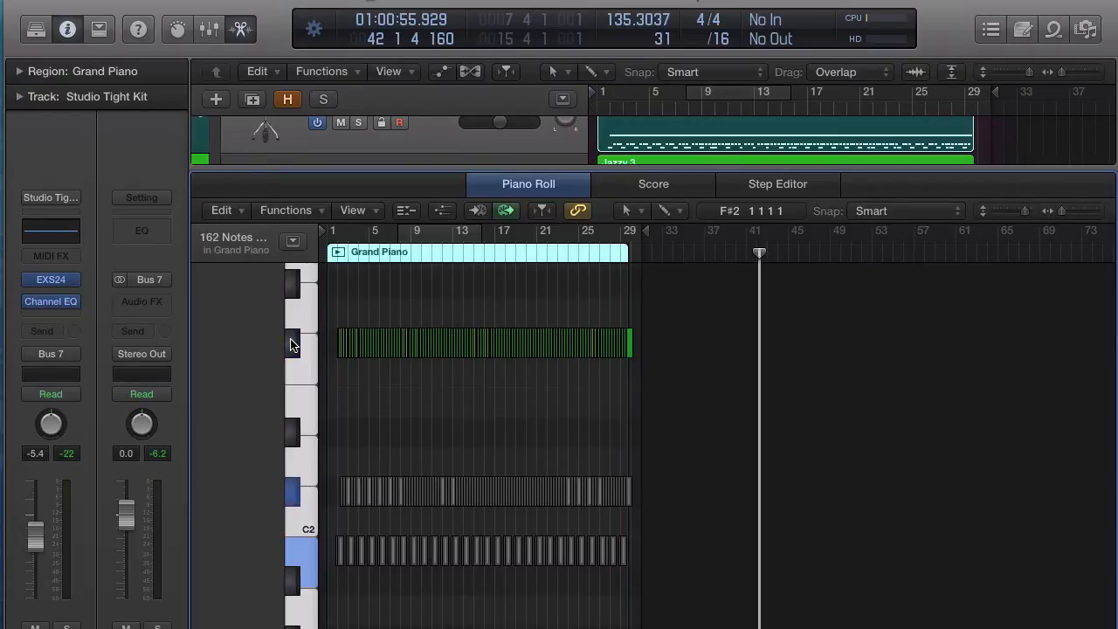
key(Delete)
key(e)
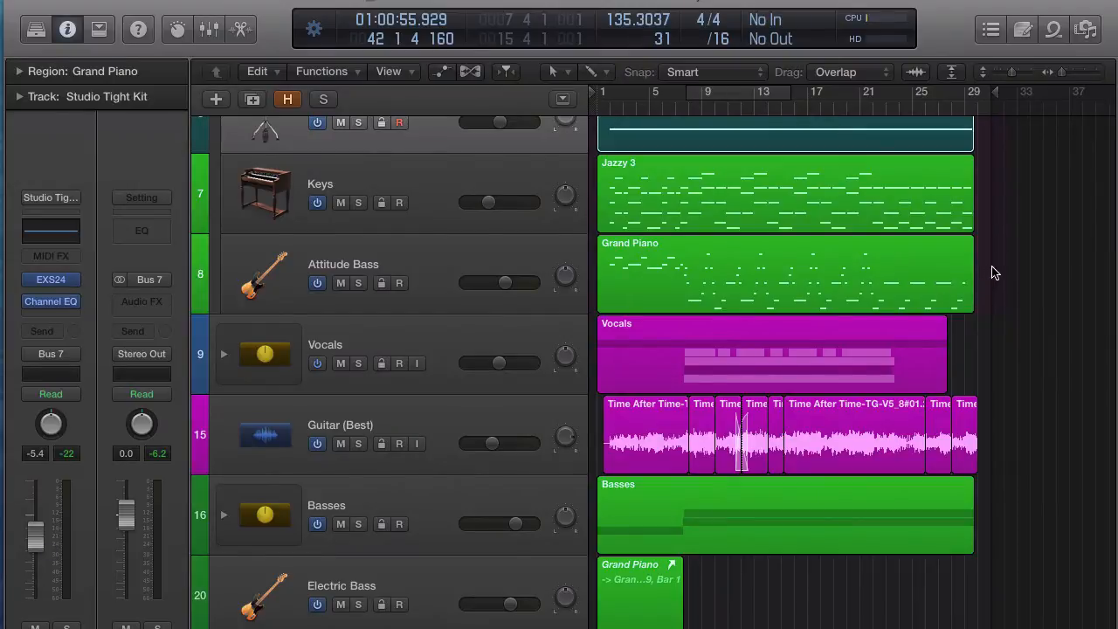
Join the snare, kick and hi-hat regions in the Tracks for Score stack into one region
scroll(991, 273, up, 3)
scroll(992, 272, up, 3)
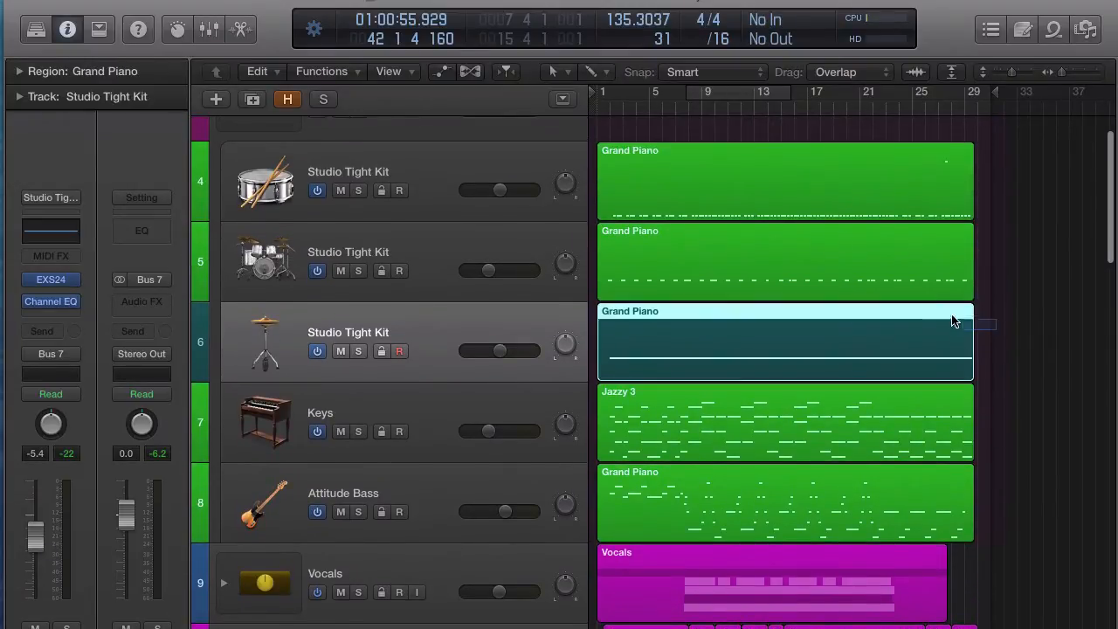
drag(954, 321, 816, 179)
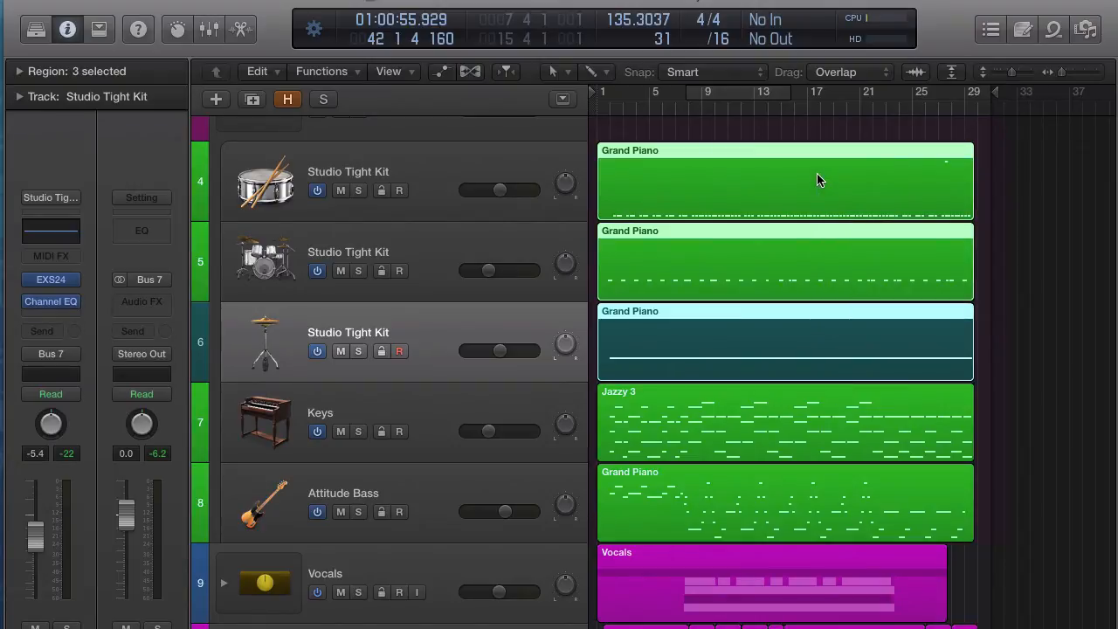
key(super+j)
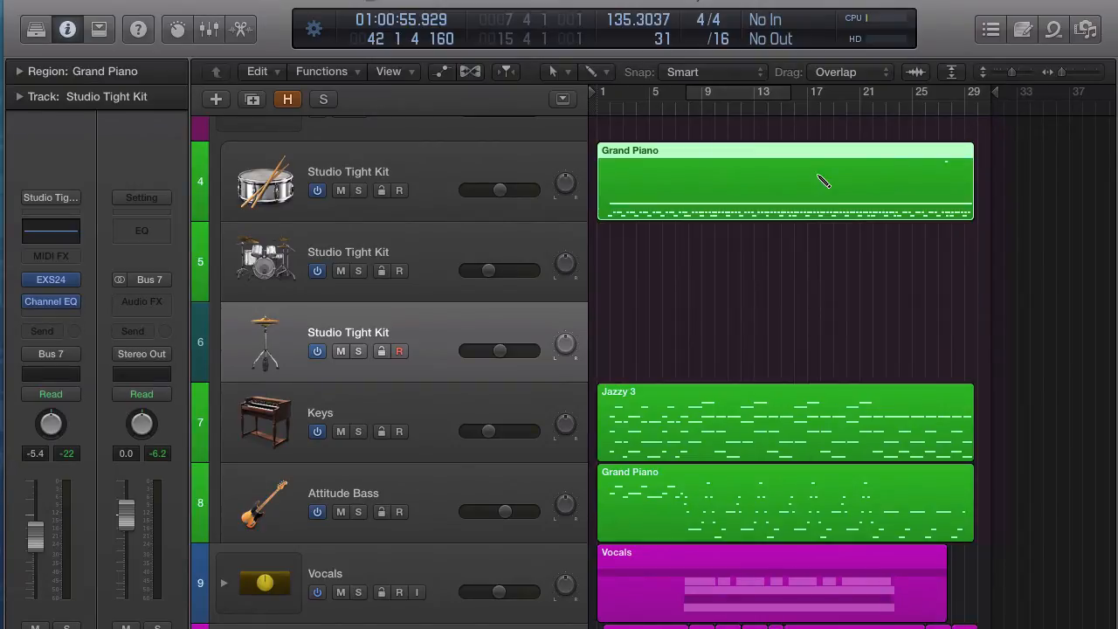
Delete the two emptied Studio Tight Kit tracks, kick and hi-hat, from the Tracks for Score stack
click(669, 259)
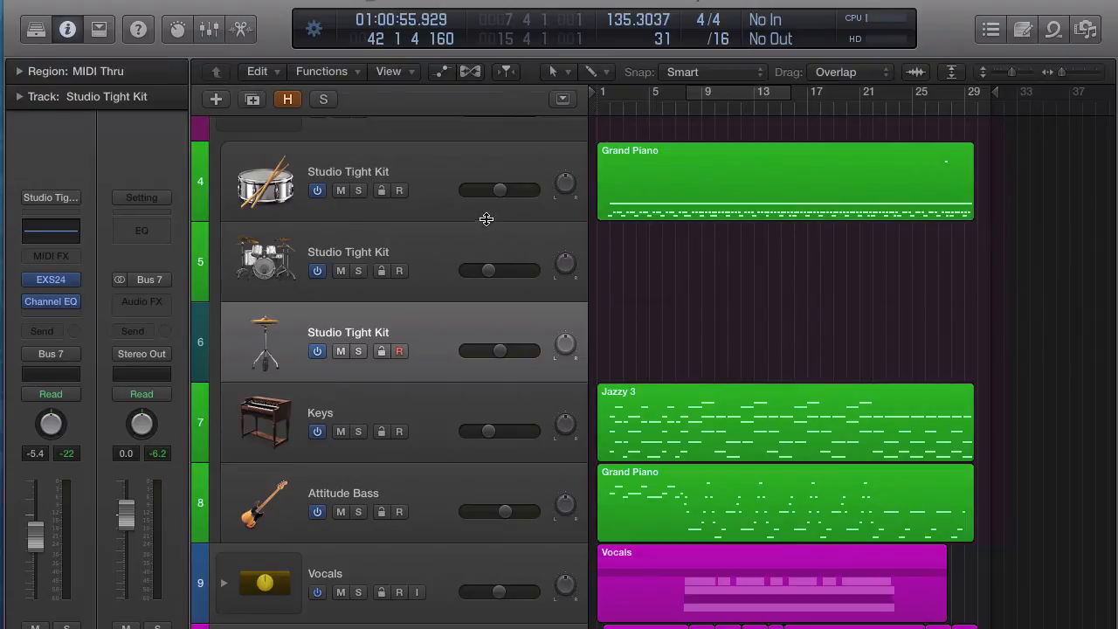
click(481, 257)
key(super+BackSpace)
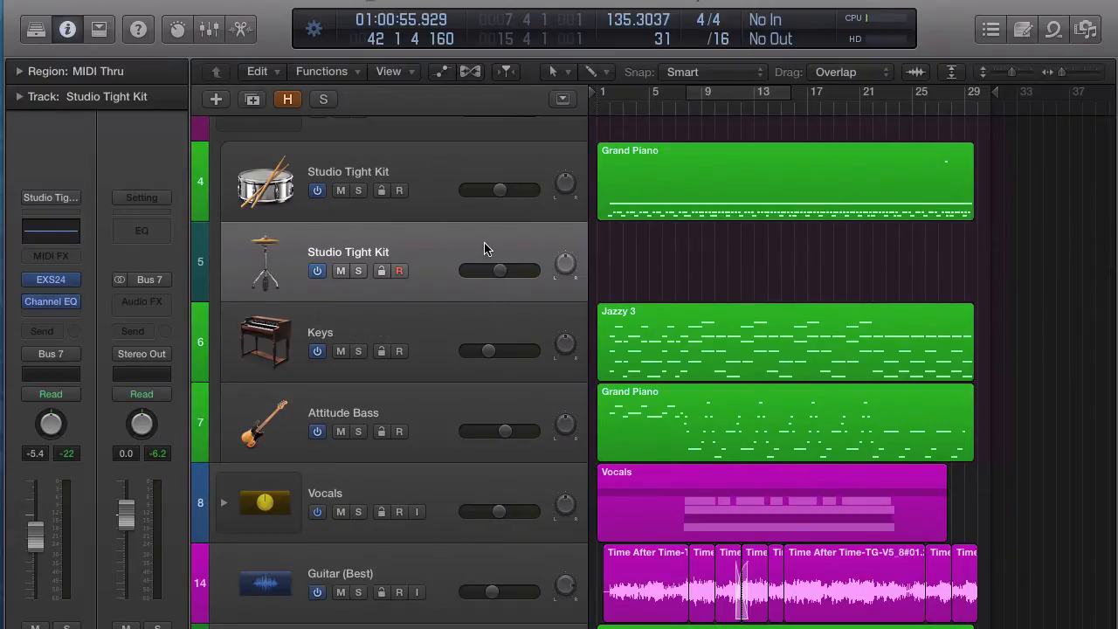
key(super+BackSpace)
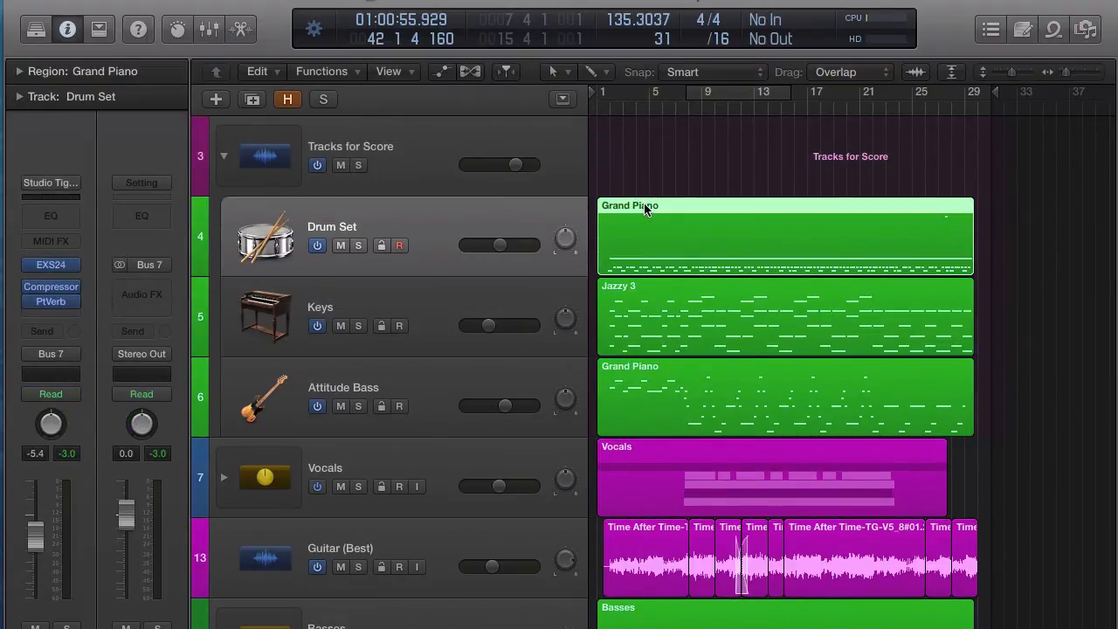
Open the merged Drum Set region in the Piano Roll and turn Collapse Mode off
double_click(644, 209)
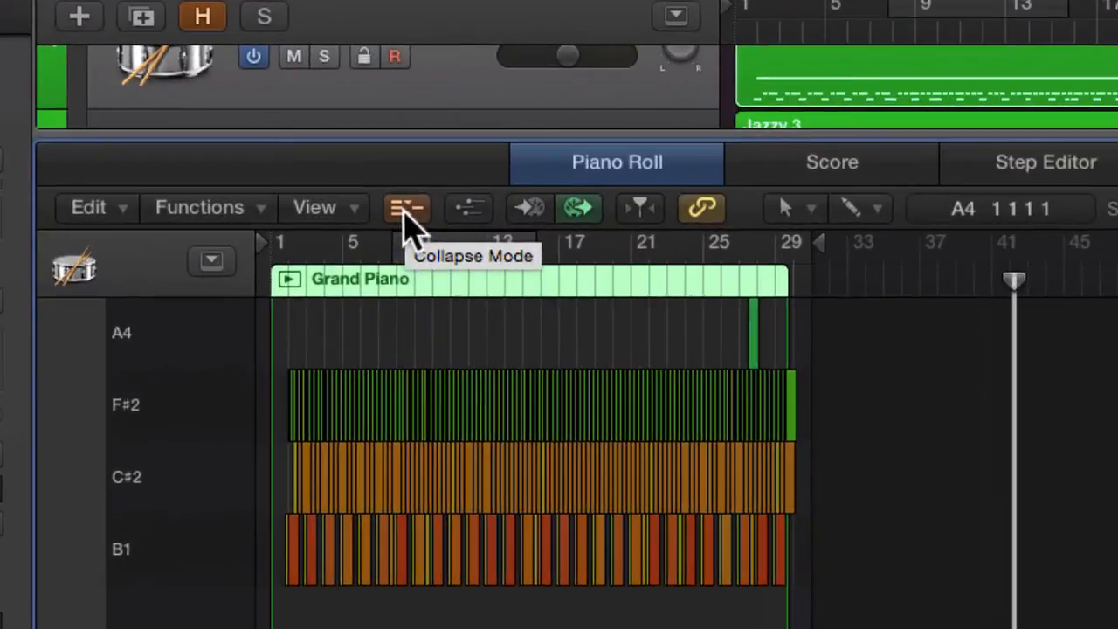
click(406, 211)
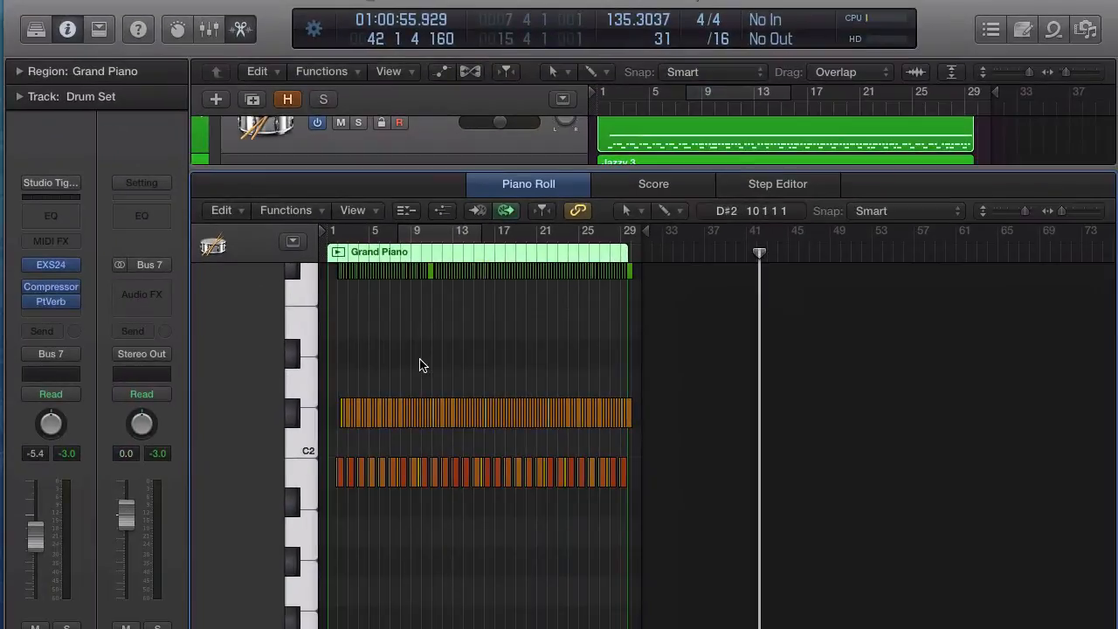
scroll(420, 365, down, 1)
scroll(420, 365, up, 4)
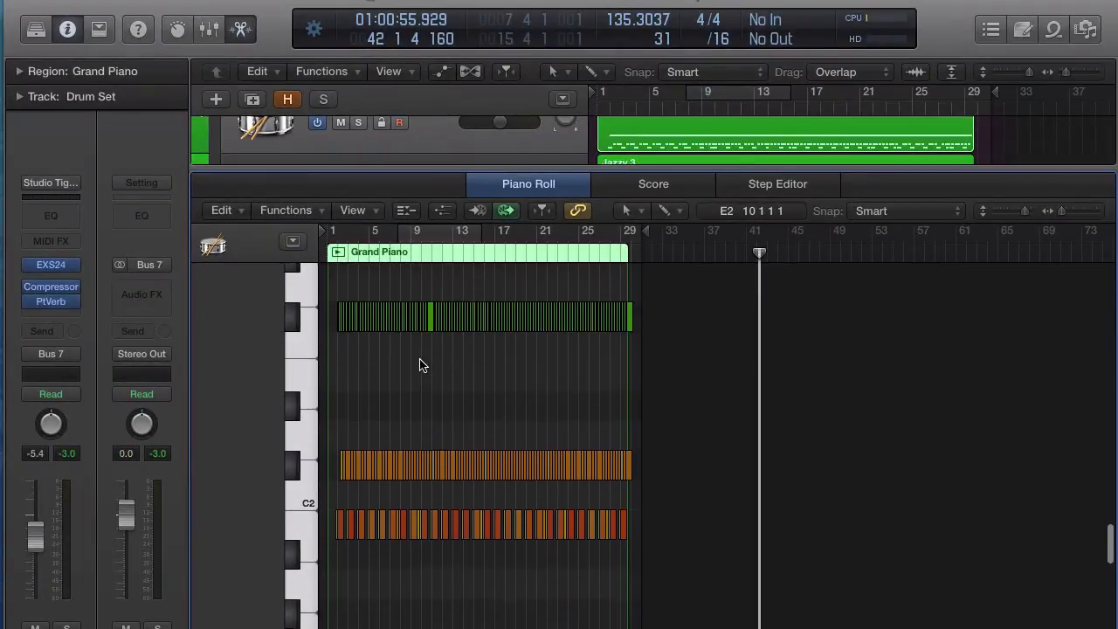
Select all B1 kick notes in the Drum Set region and change their pitch to C2 in the Event List
click(302, 537)
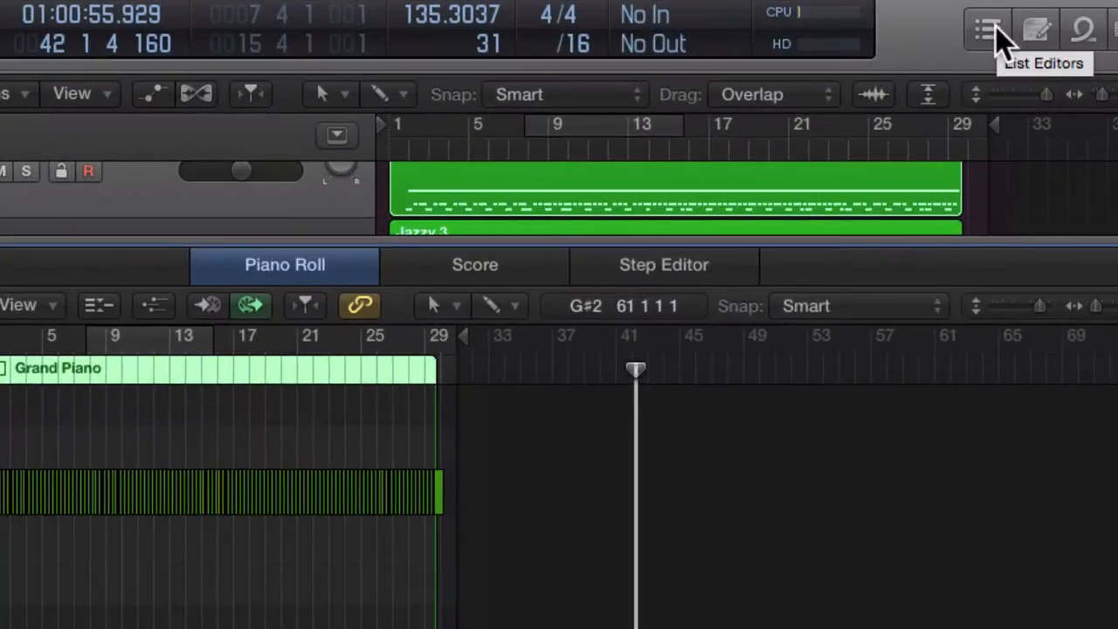
click(994, 31)
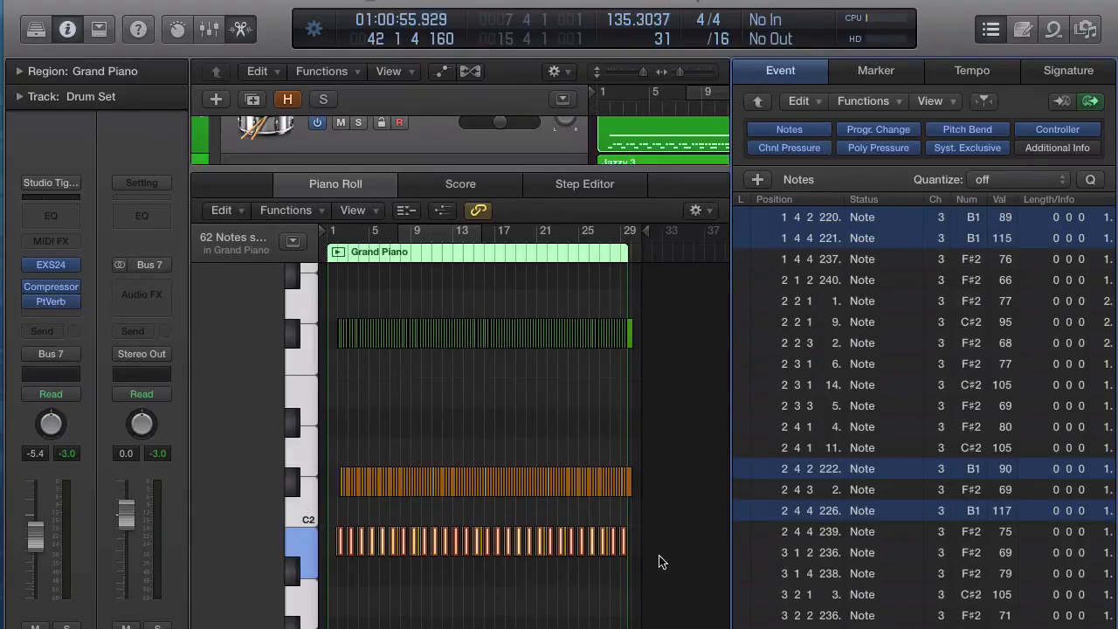
double_click(973, 472)
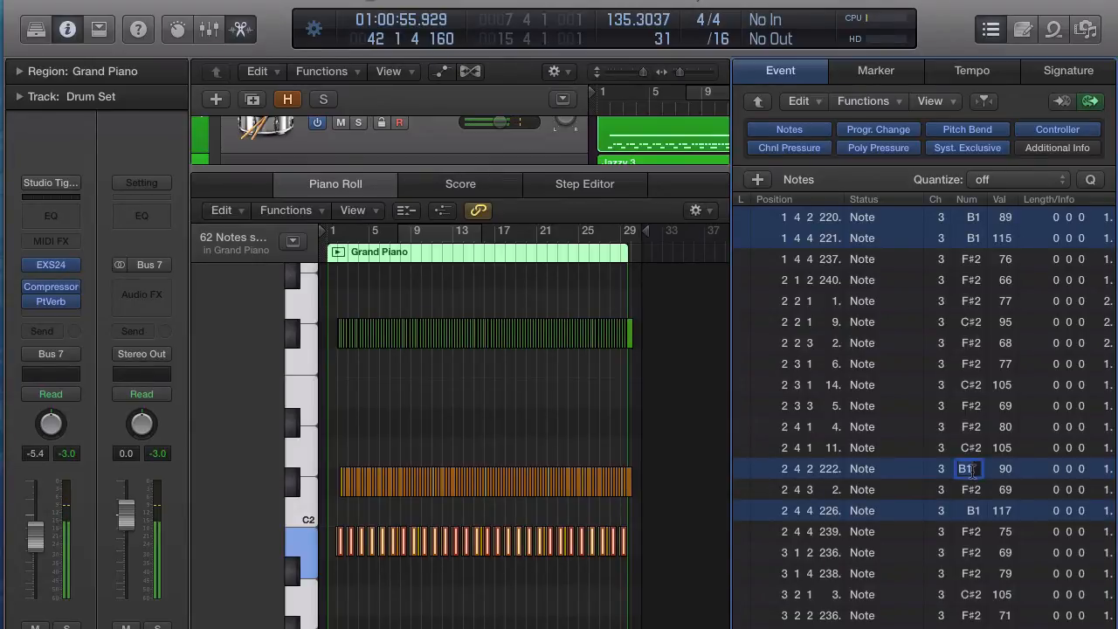
text(C)
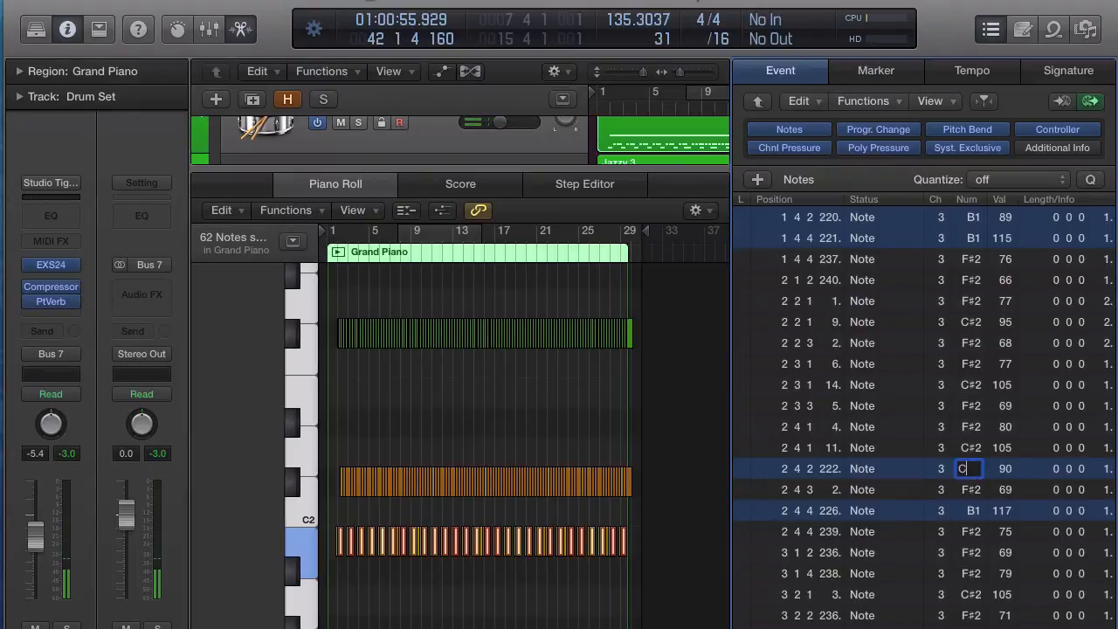
text(2)
key(Return)
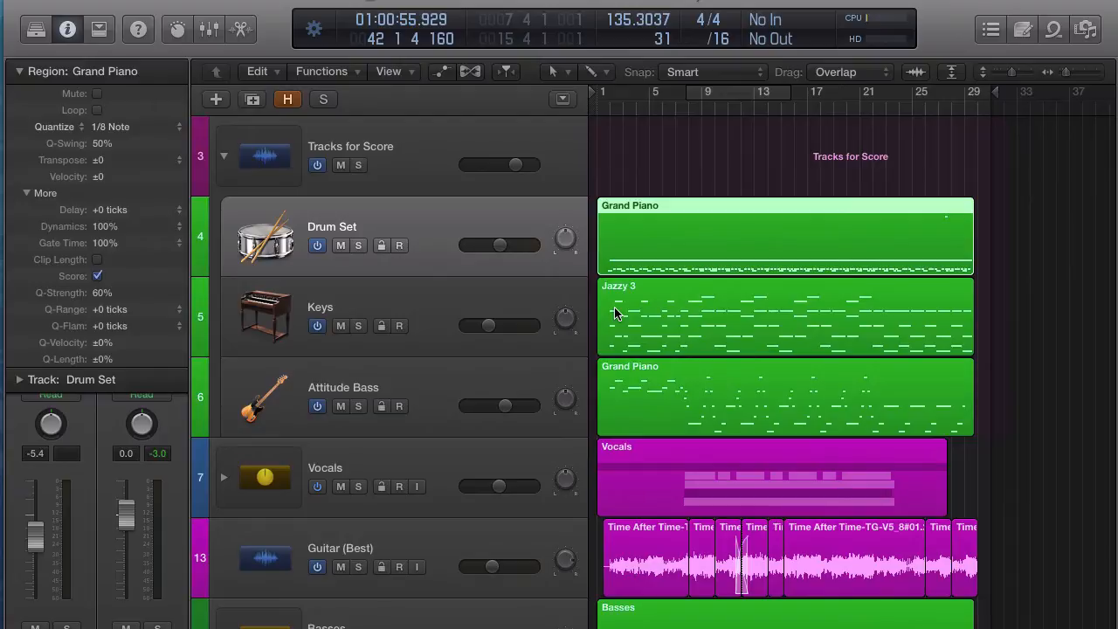
Open the Drum Set region in the Score editor and compare its arrangement region parameters with its score region parameters
double_click(648, 212)
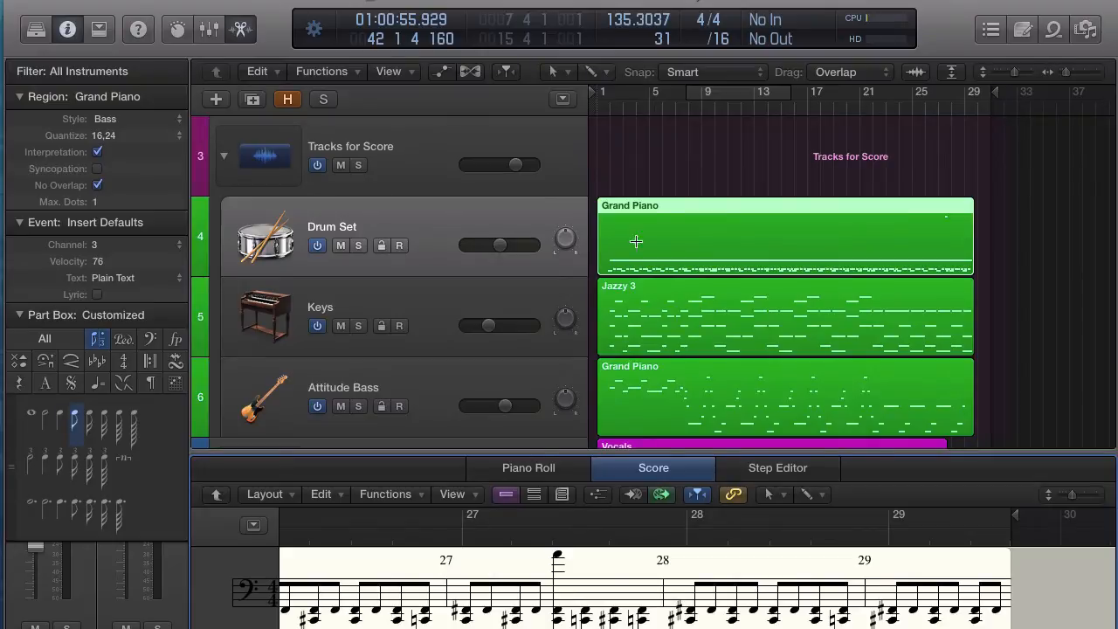
click(663, 204)
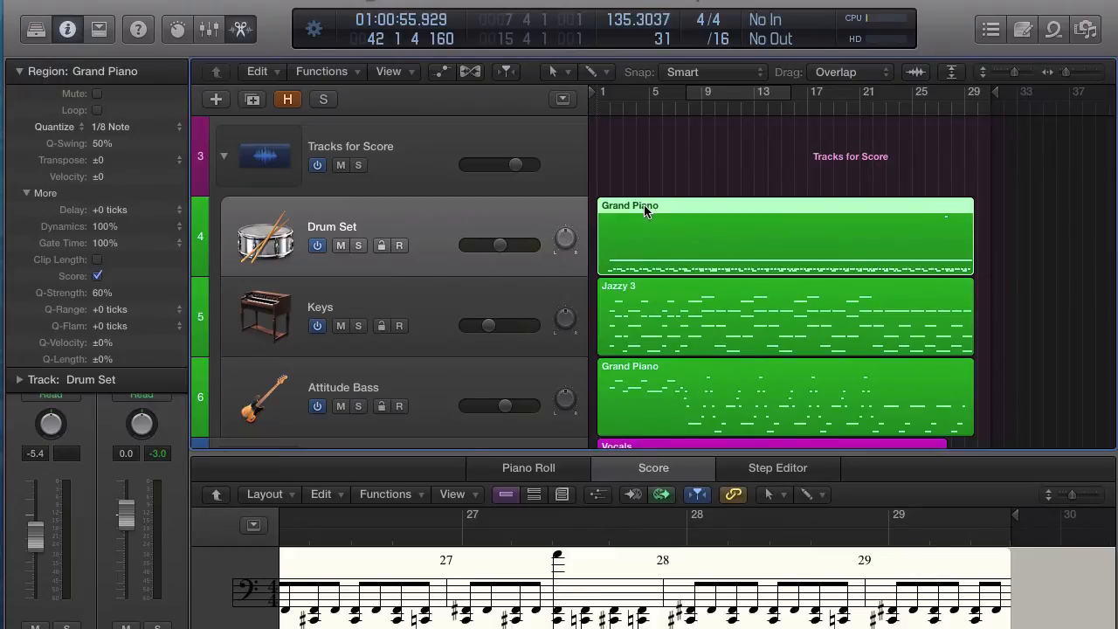
click(411, 558)
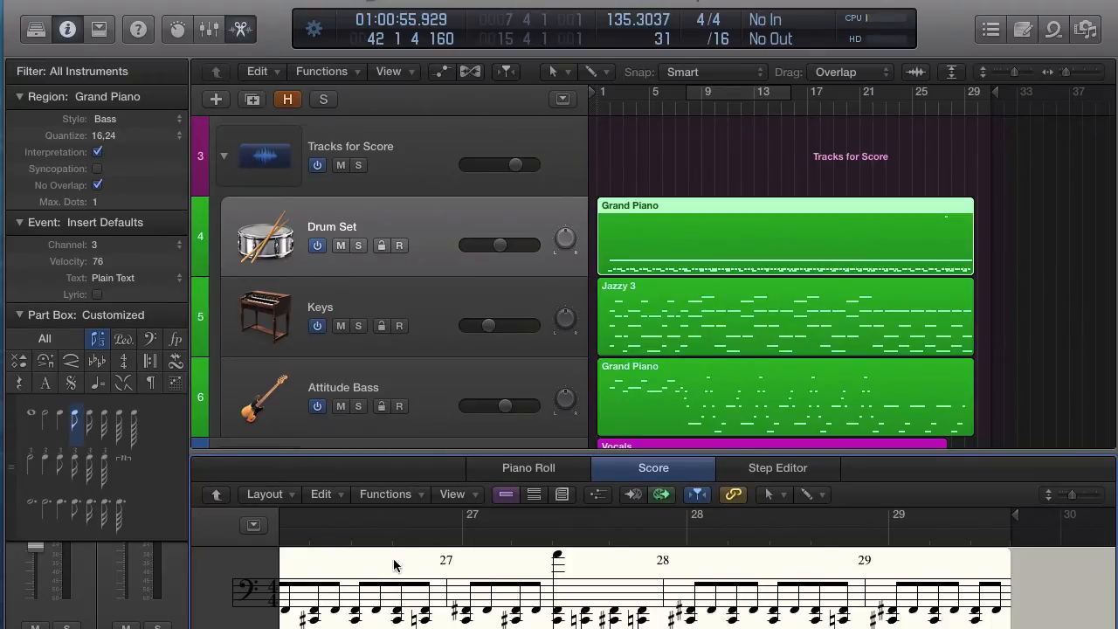
Rename the merged drum region as Drum Set and set its staff style to #Drums
double_click(123, 101)
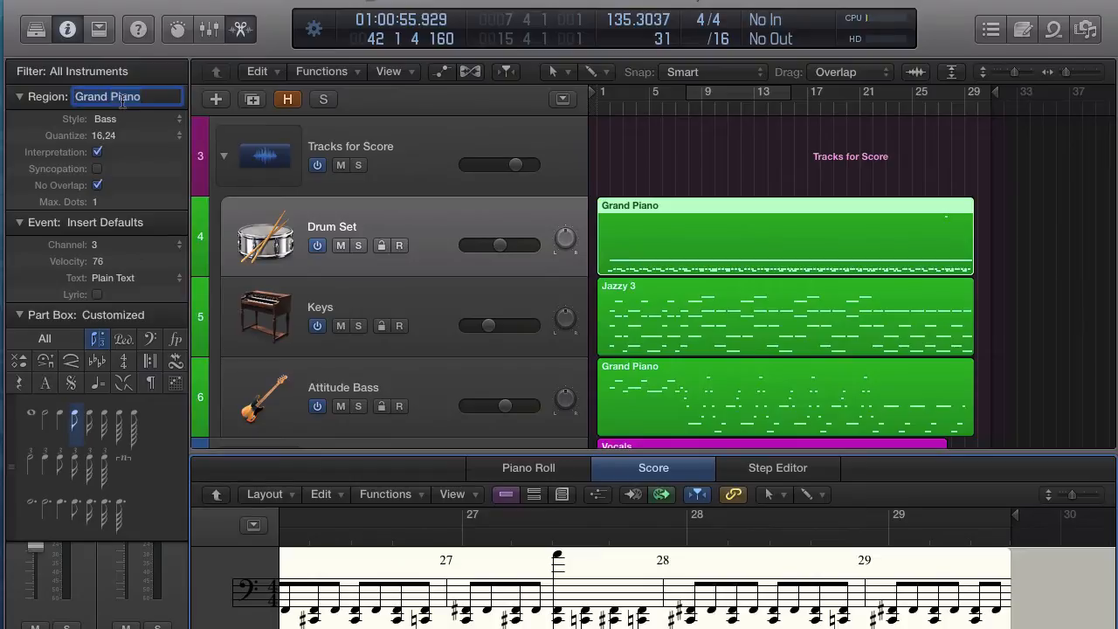
text(Drum S)
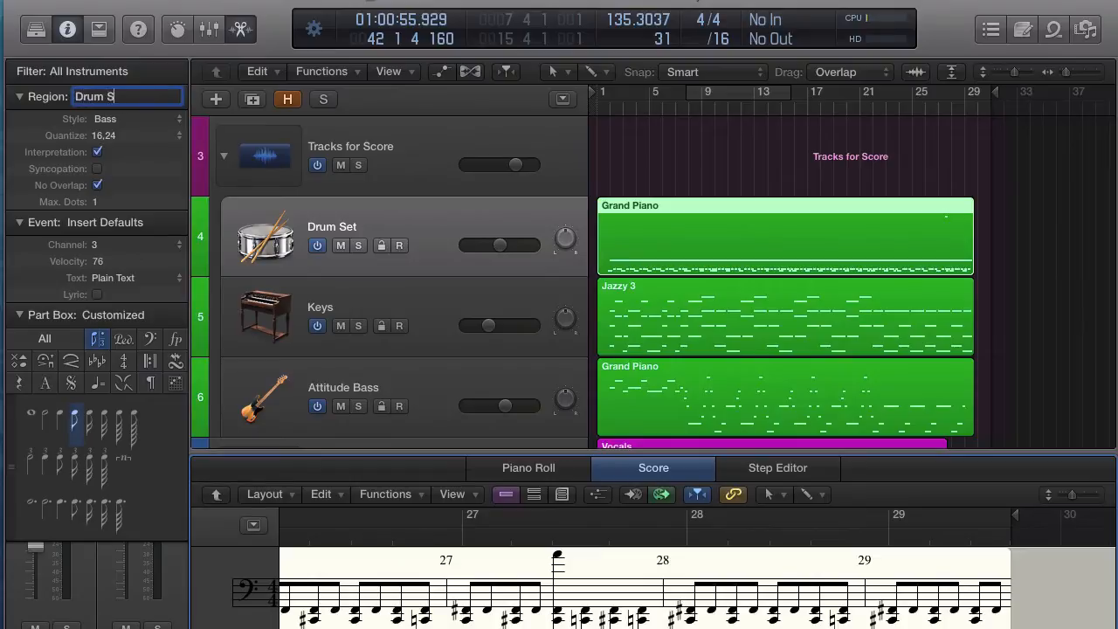
text(et)
key(Return)
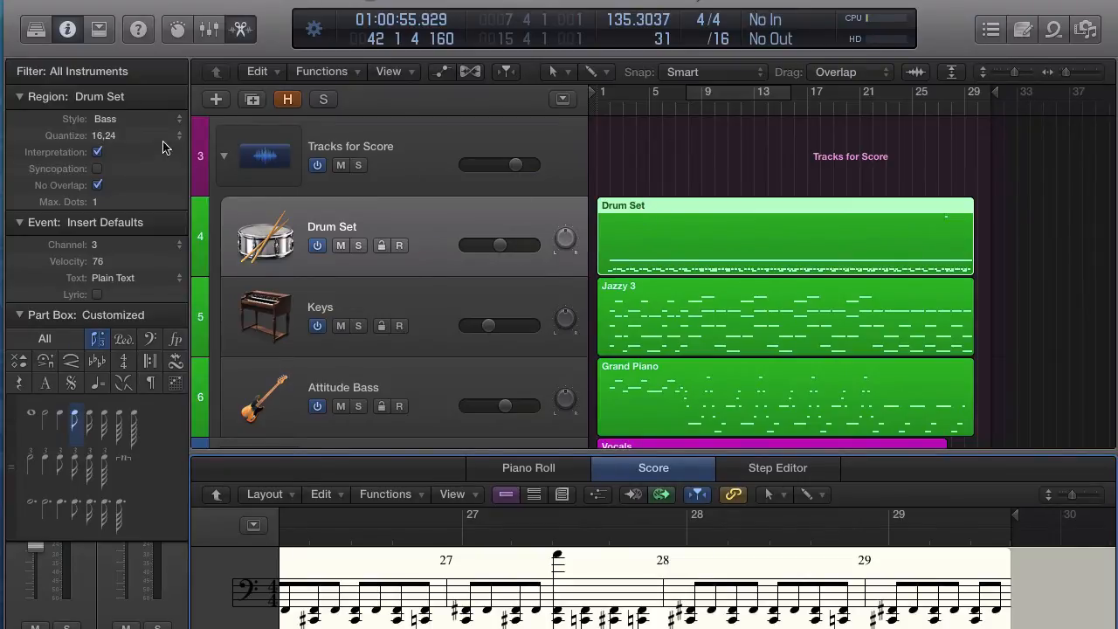
click(133, 123)
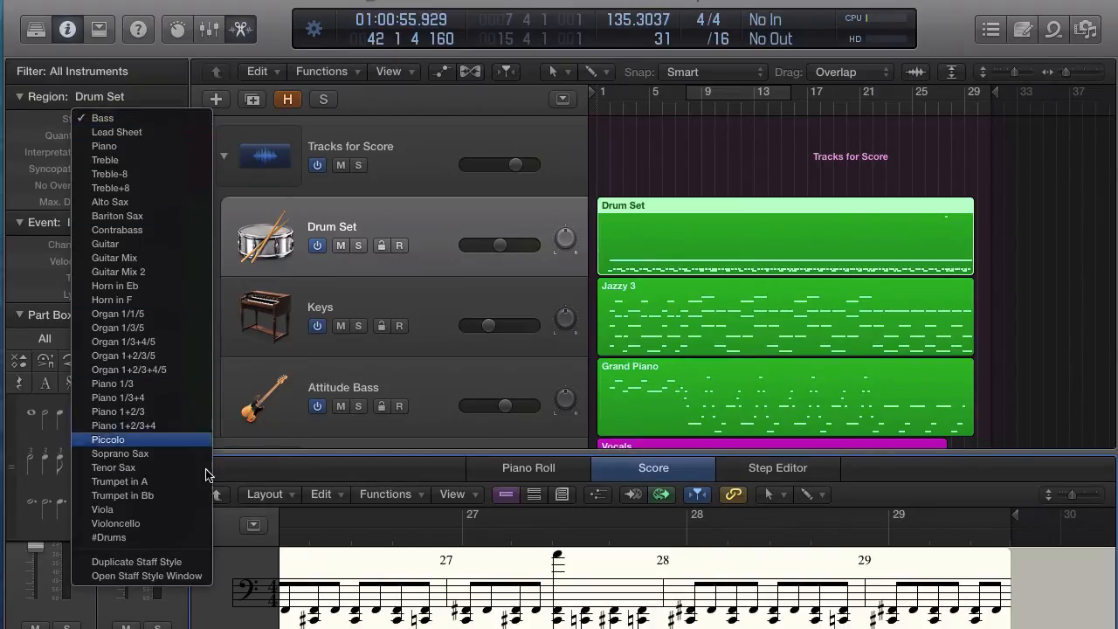
click(165, 537)
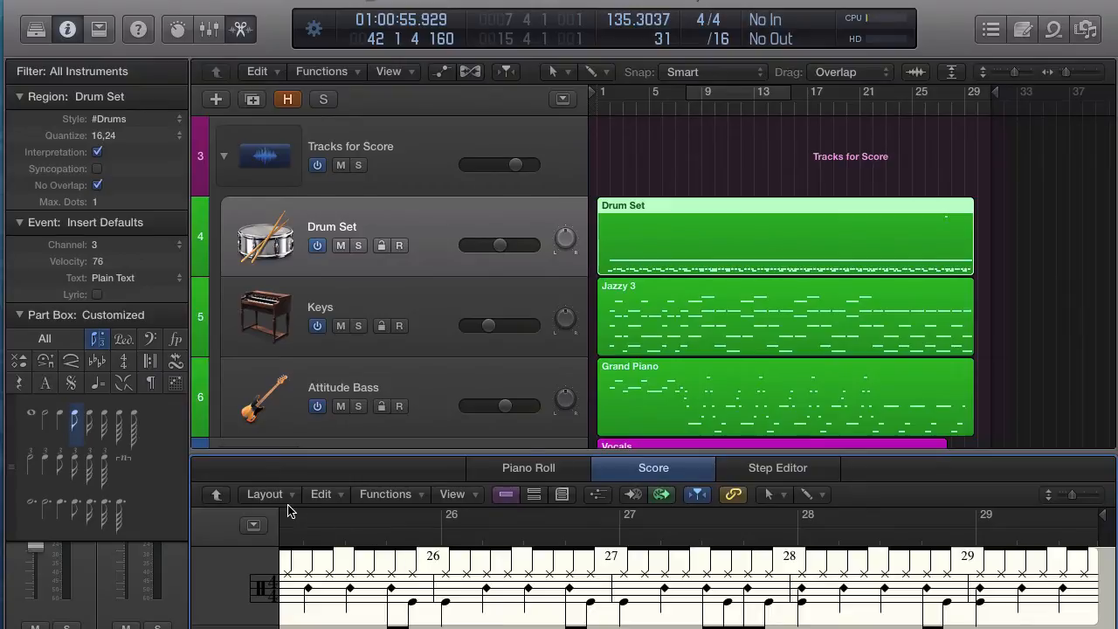
Duplicate the Drums staff style, name the copy Drum Set Standard, and assign it to the Drum Set region
click(267, 494)
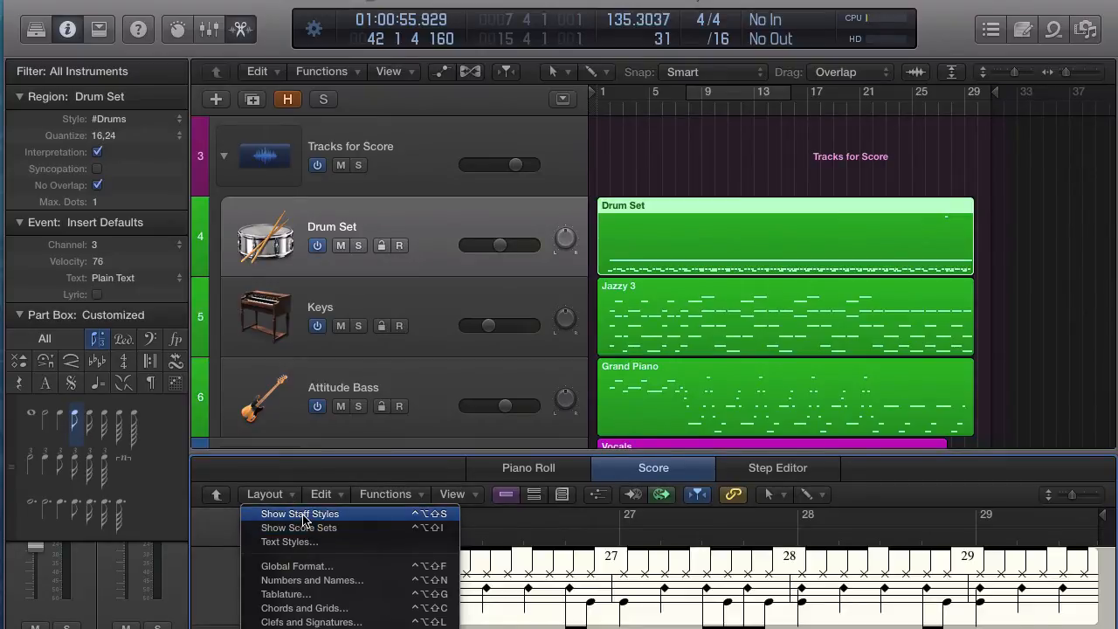
click(302, 514)
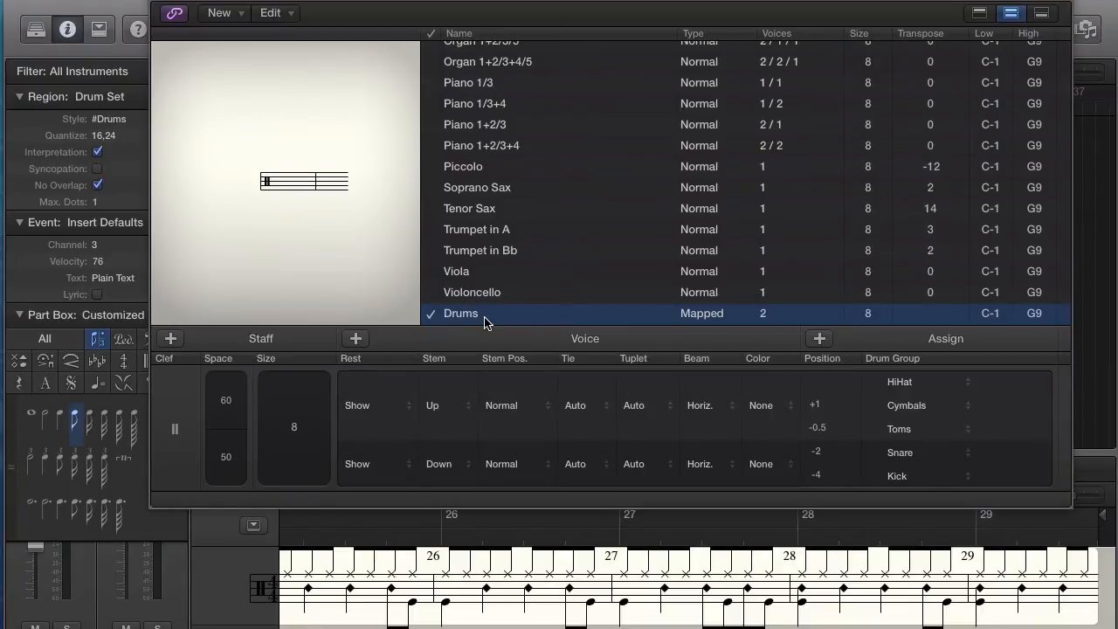
click(220, 13)
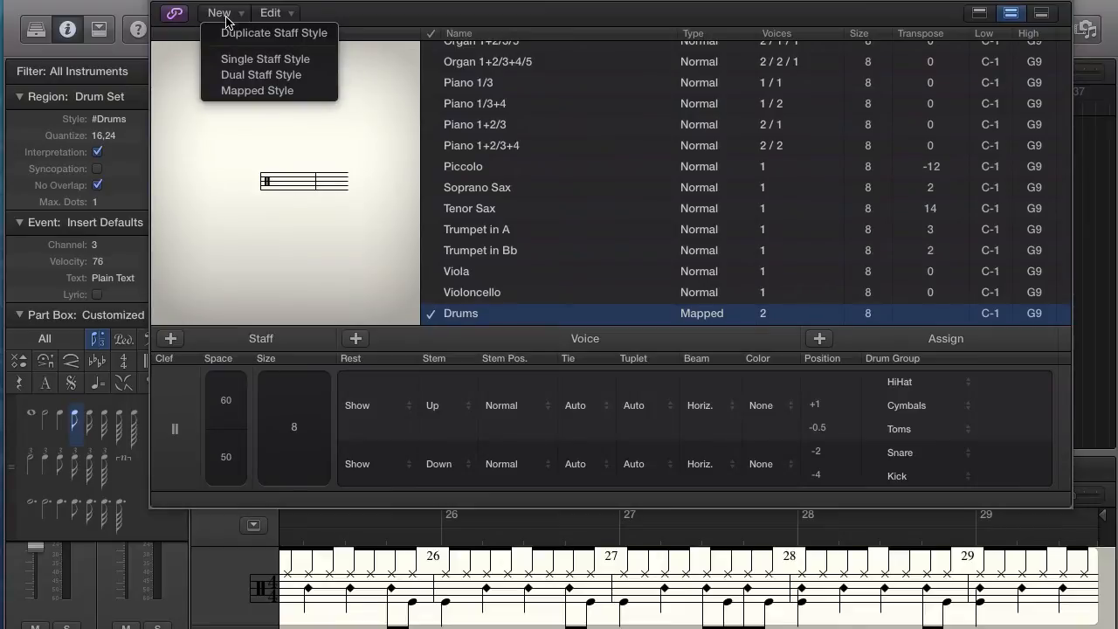
click(245, 33)
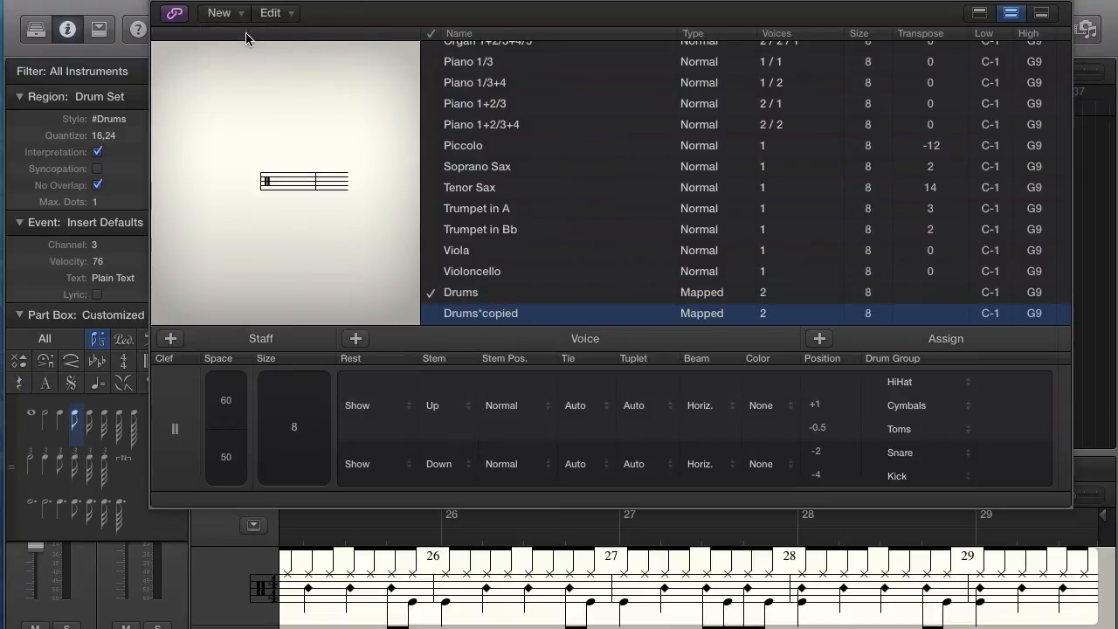
double_click(455, 316)
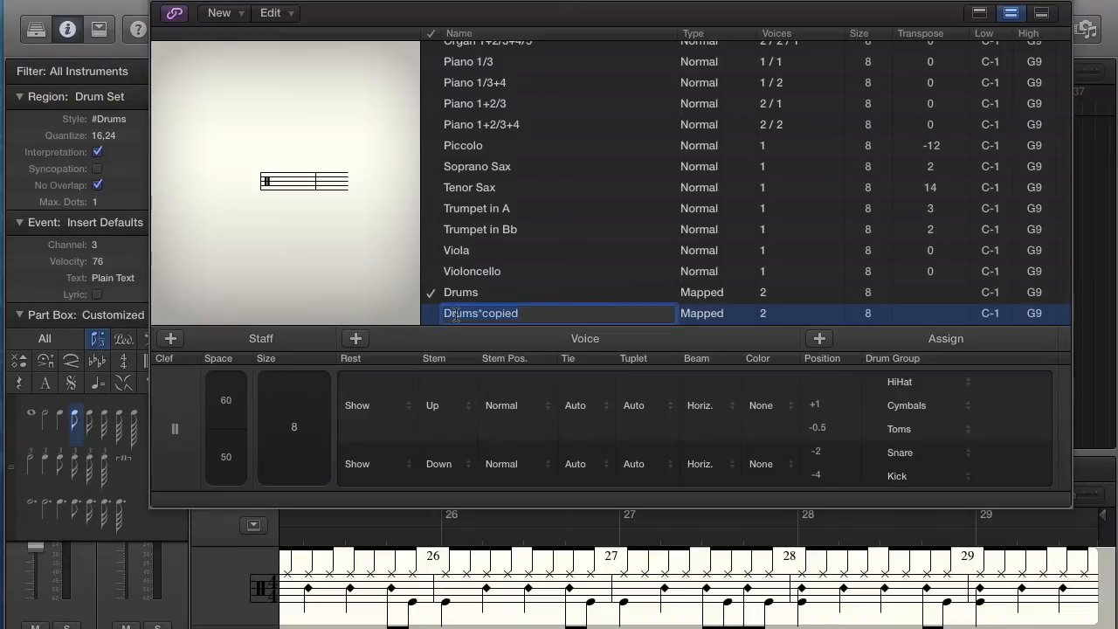
text(Drum Set Standard)
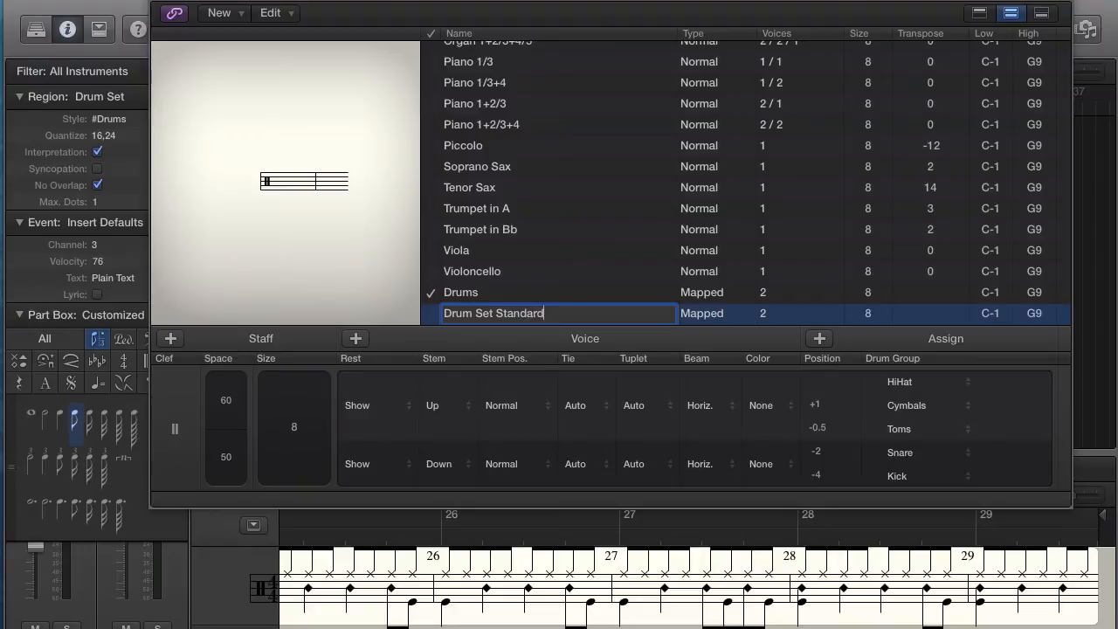
key(Return)
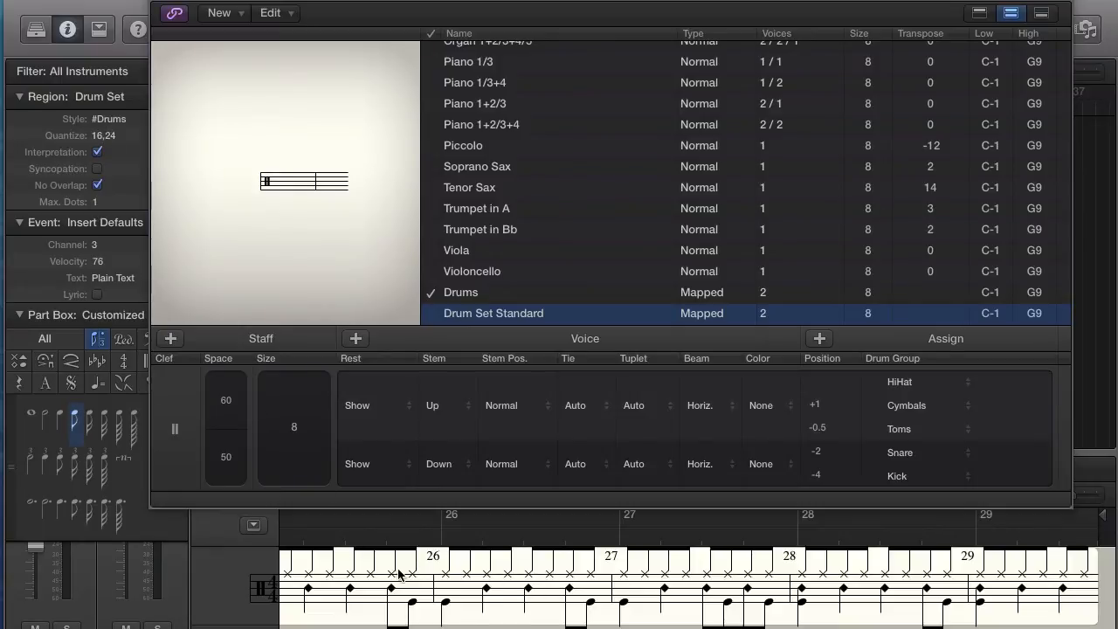
click(119, 121)
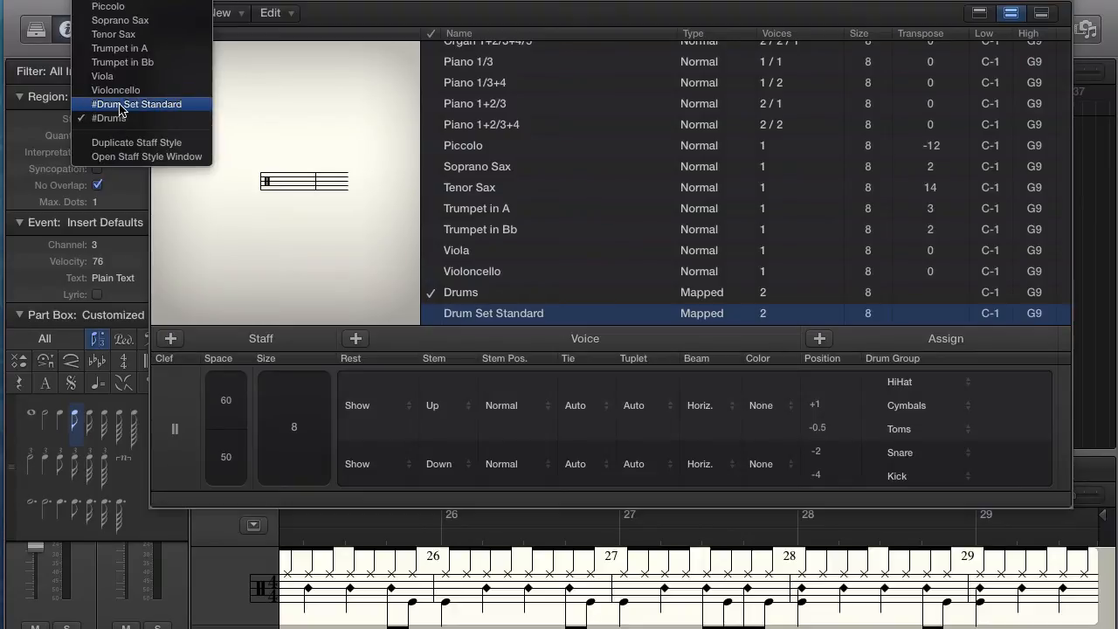
click(120, 106)
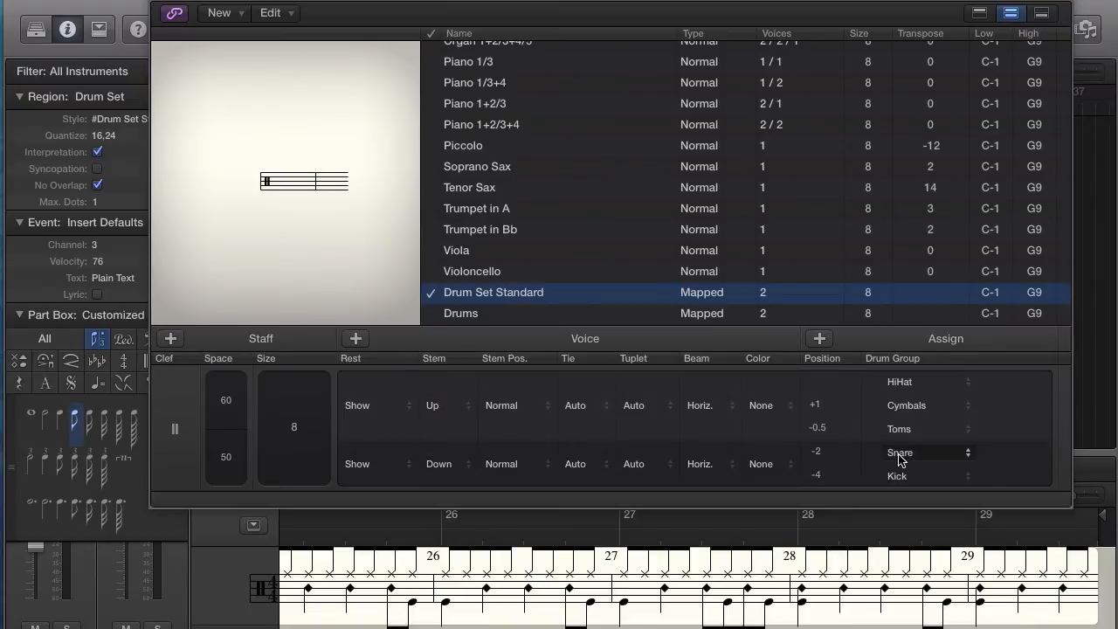
Move the Snare drum group from the lower voice to the upper voice, above HiHat, in the Drum Set Standard style
click(844, 457)
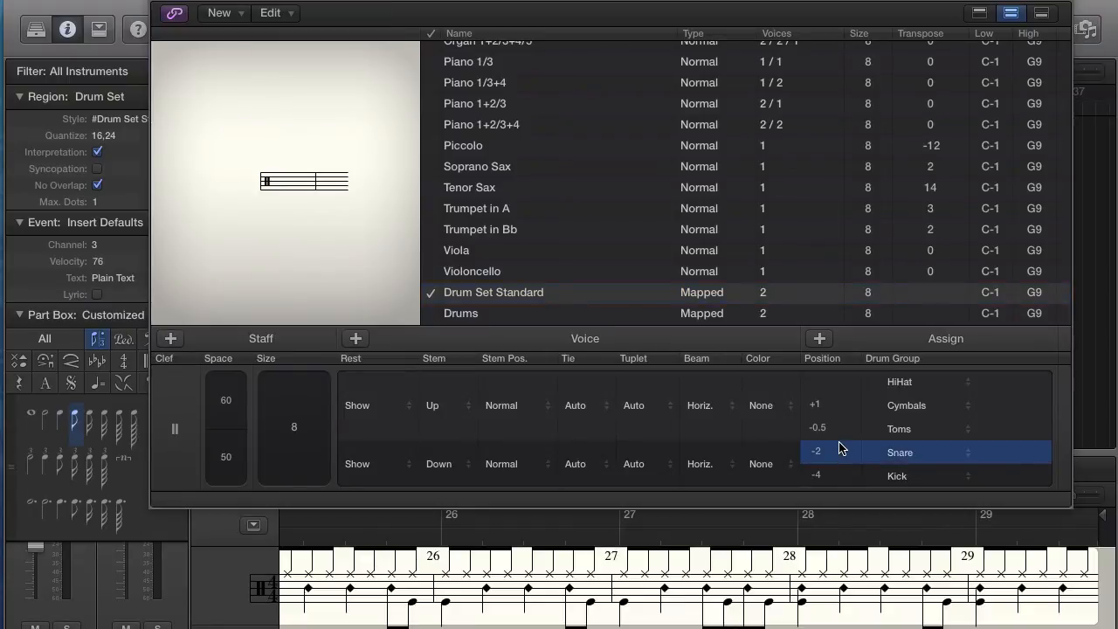
key(BackSpace)
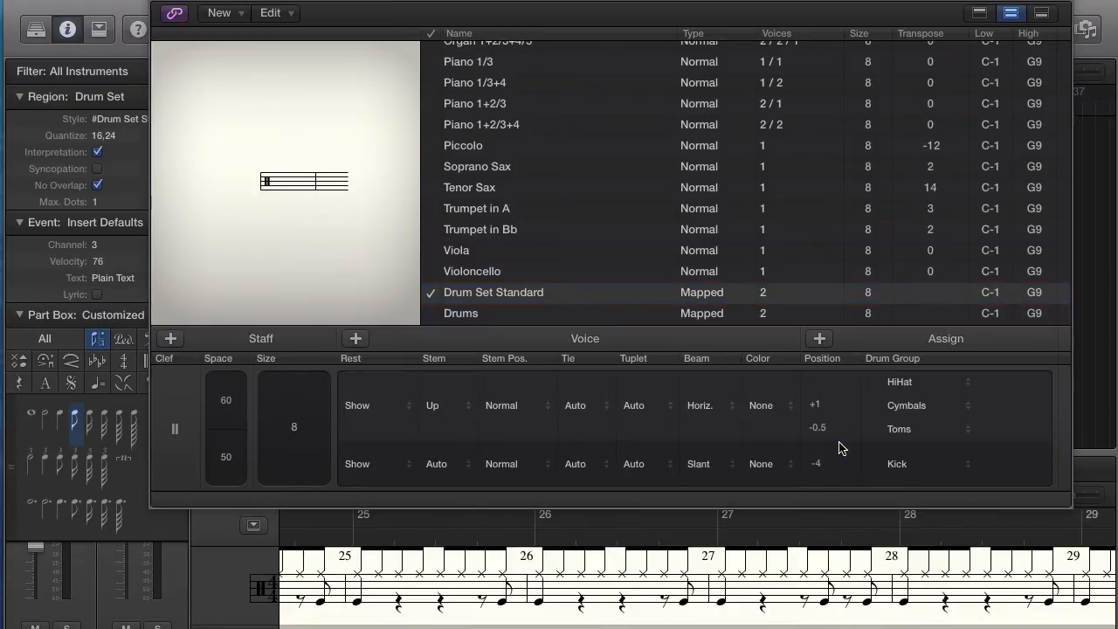
click(854, 382)
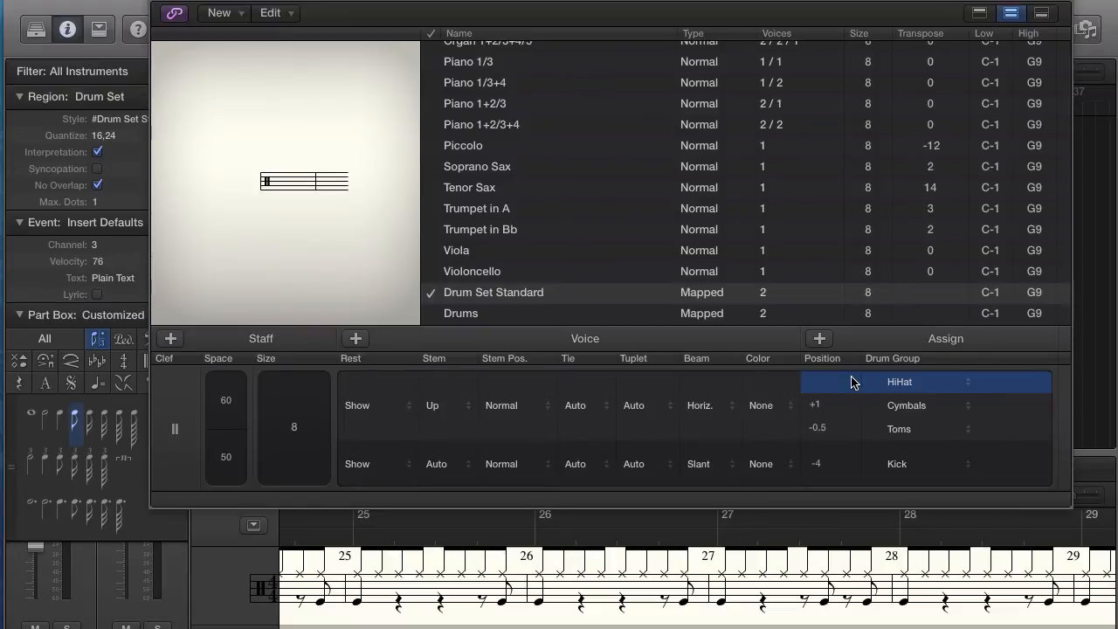
click(824, 341)
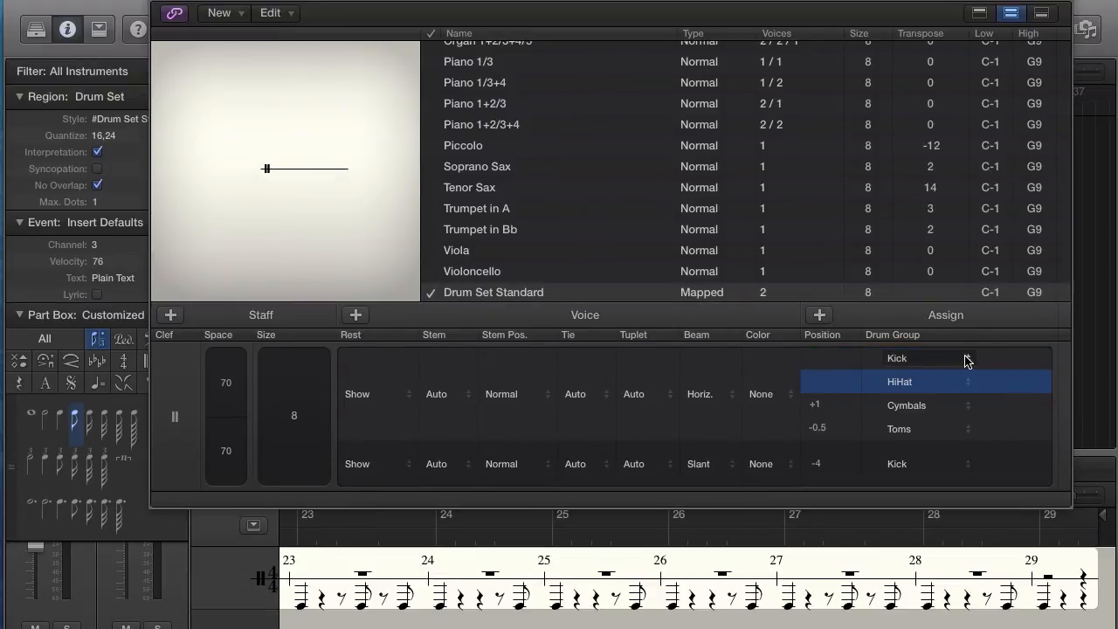
click(967, 361)
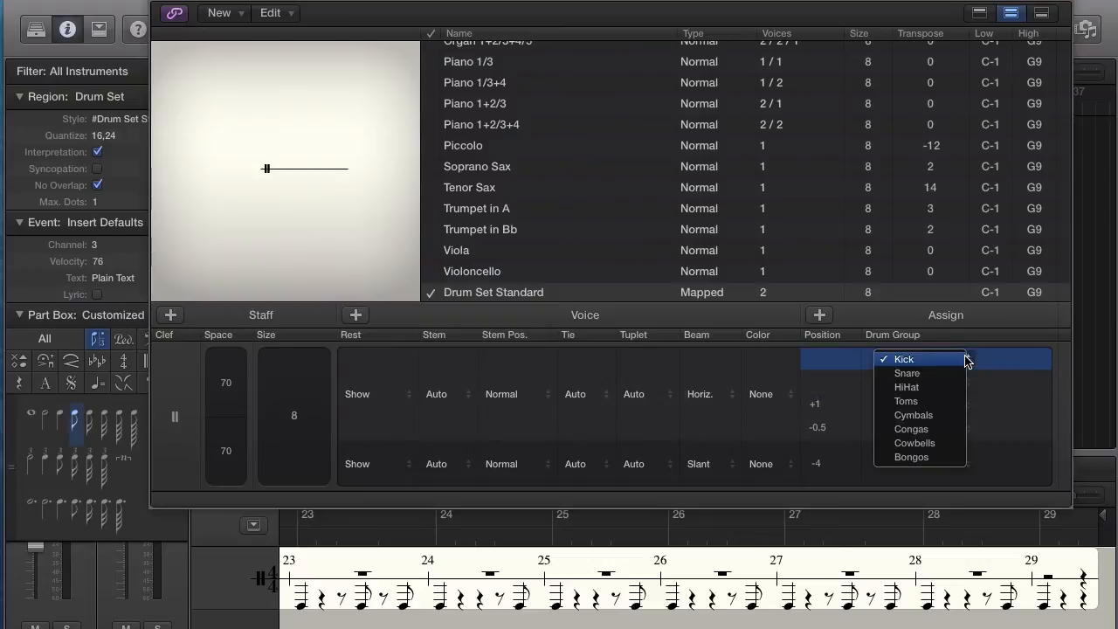
click(958, 378)
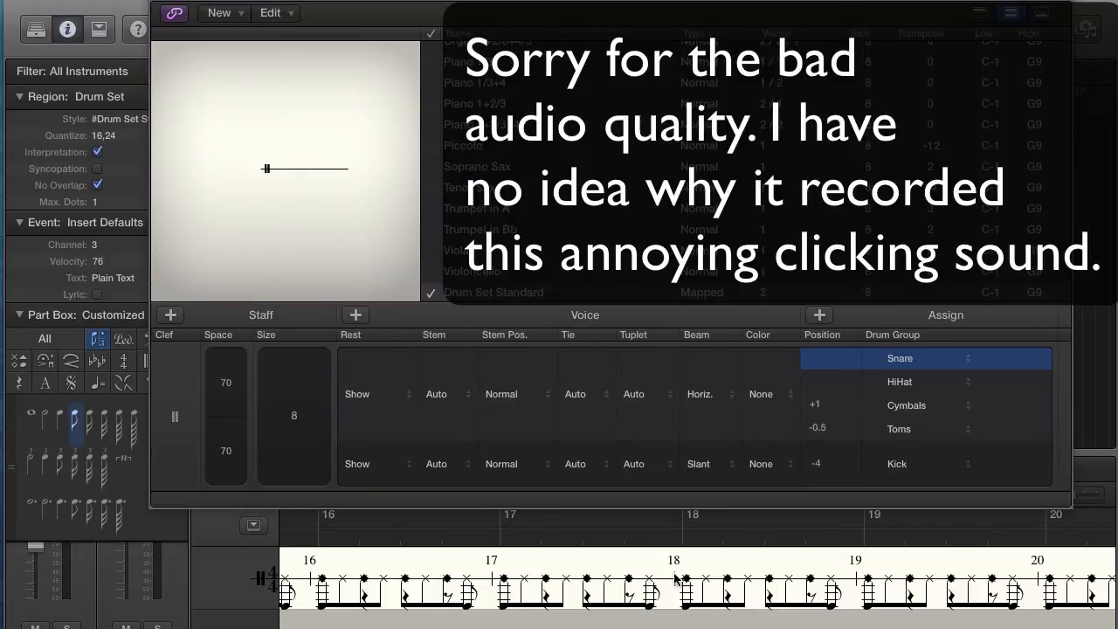
Change the clef of the Drum Set Standard staff style to Drum.5
click(266, 169)
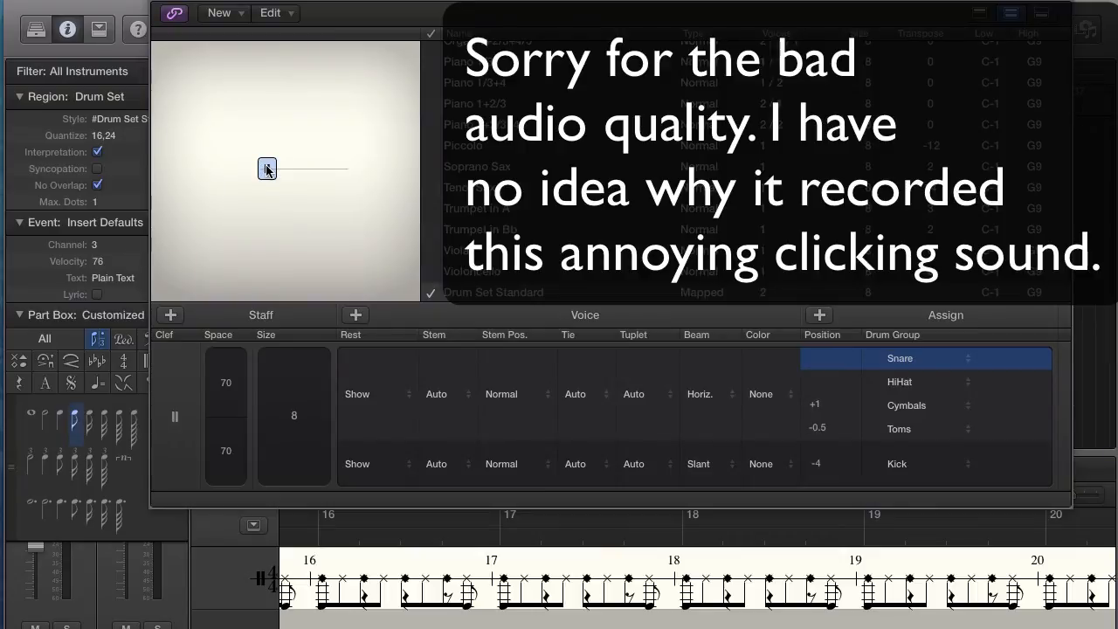
click(266, 169)
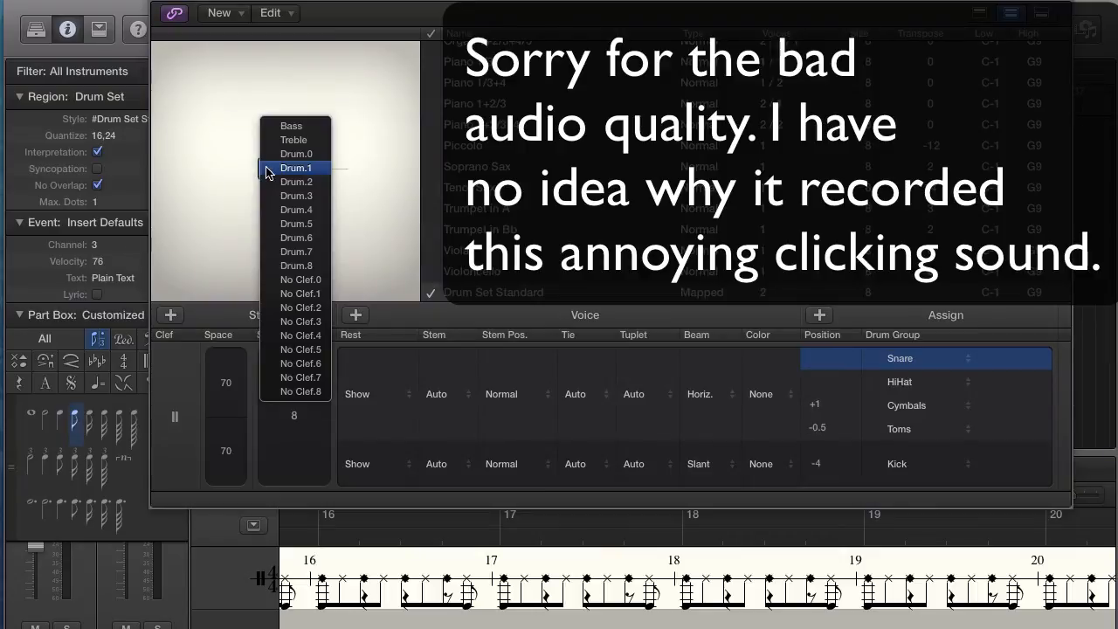
click(292, 224)
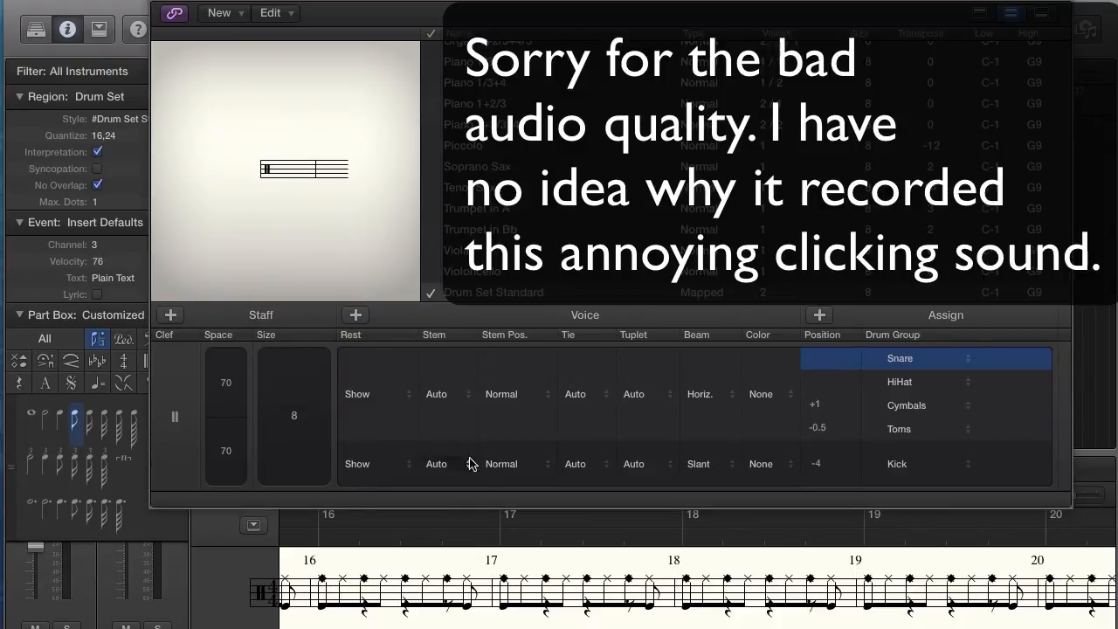
Set the stem direction to Up for the upper voice and Down for the Kick voice
click(448, 401)
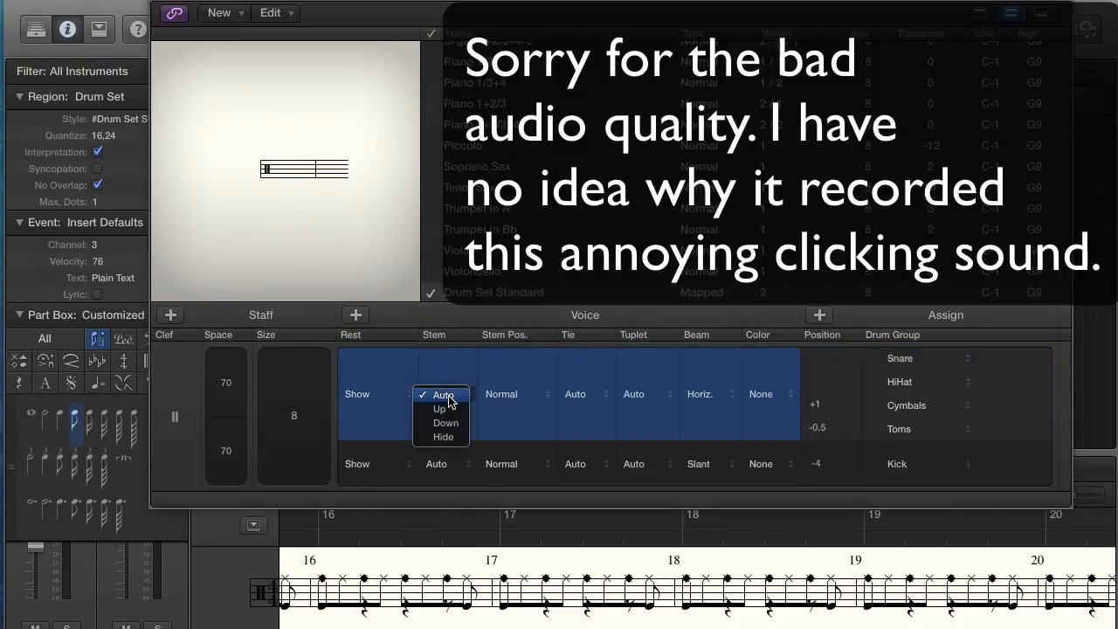
click(459, 411)
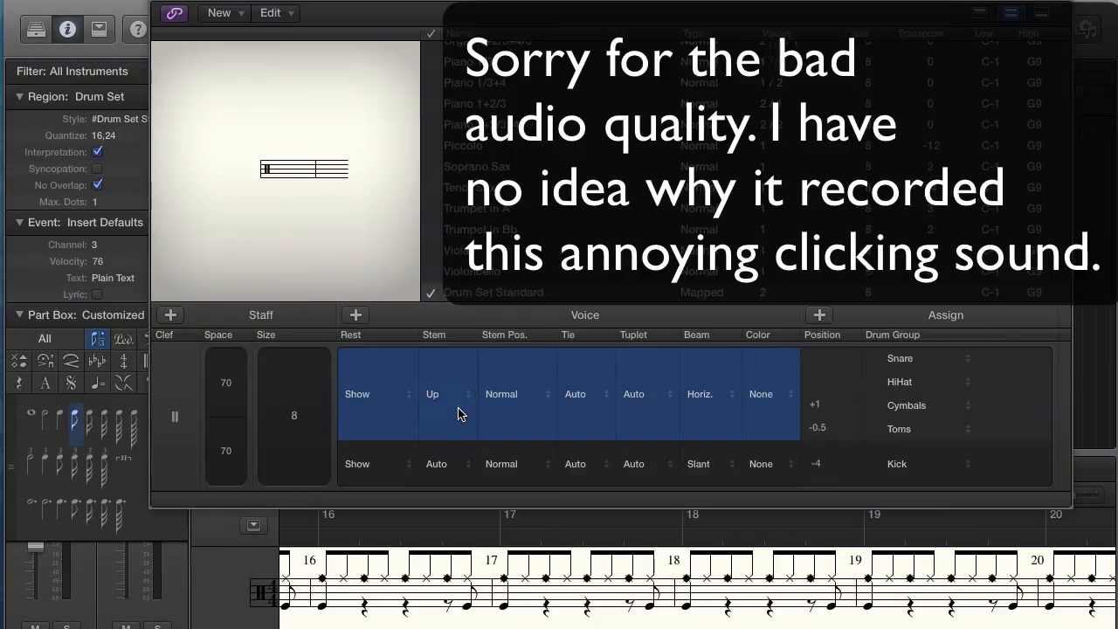
click(454, 464)
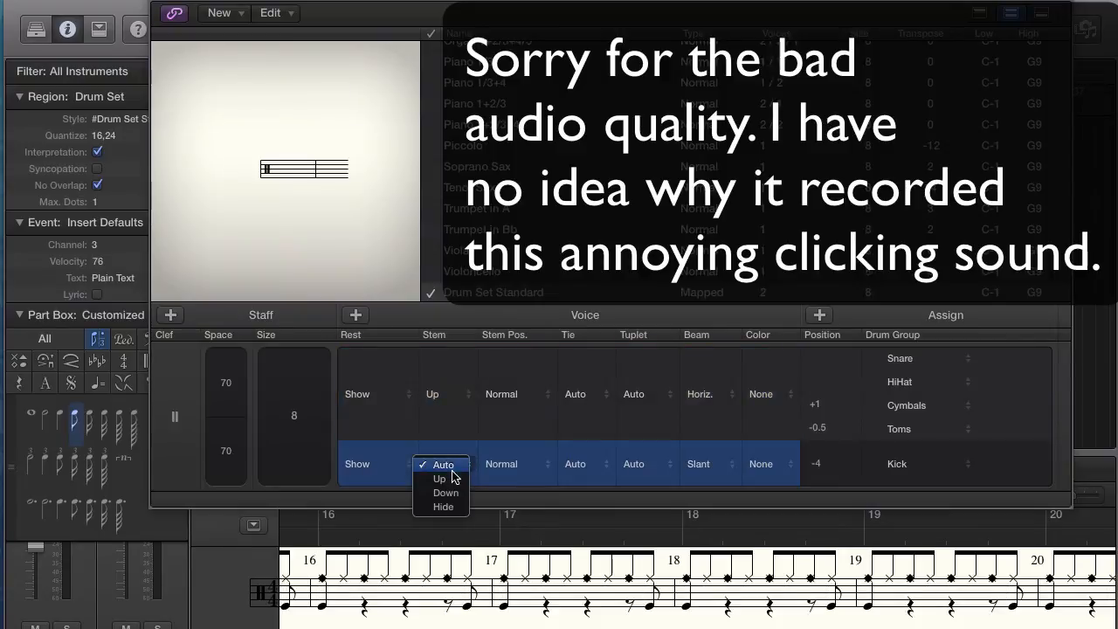
click(454, 491)
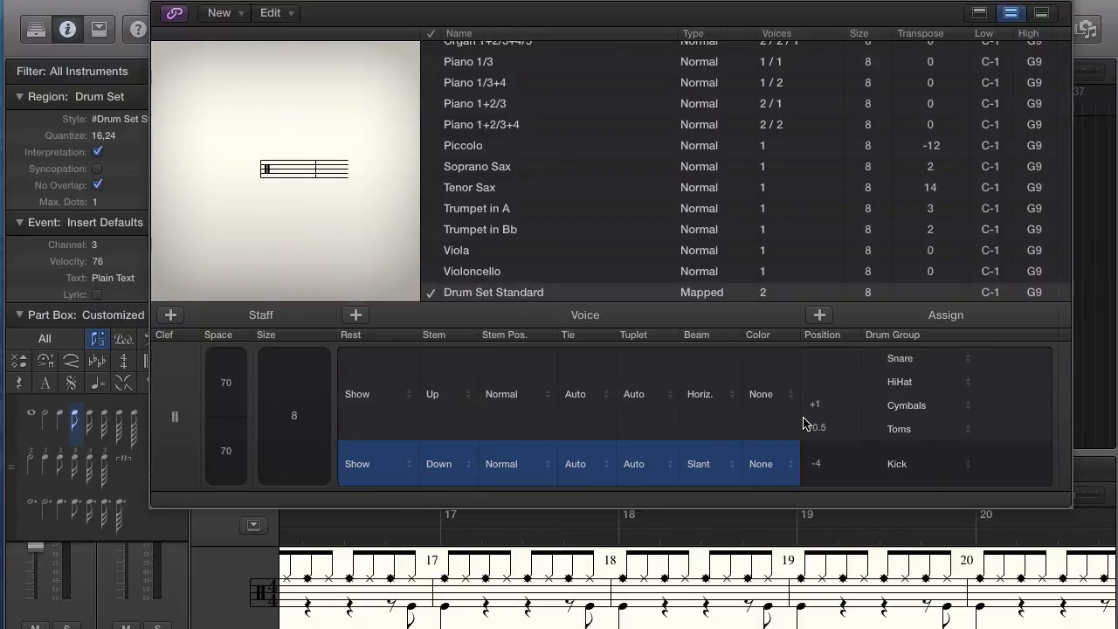
Set the Snare group's staff position to -1.5 and adjust the Kick group's position
click(831, 365)
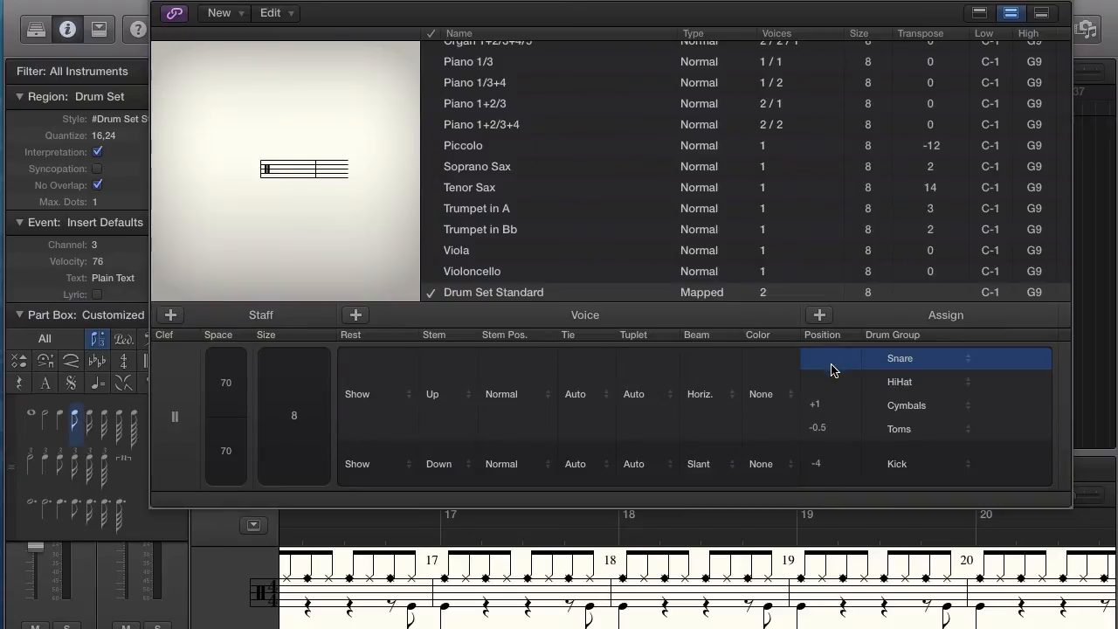
mouse_move(828, 363)
mouse_down()
mouse_move(829, 397)
mouse_move(829, 376)
mouse_up()
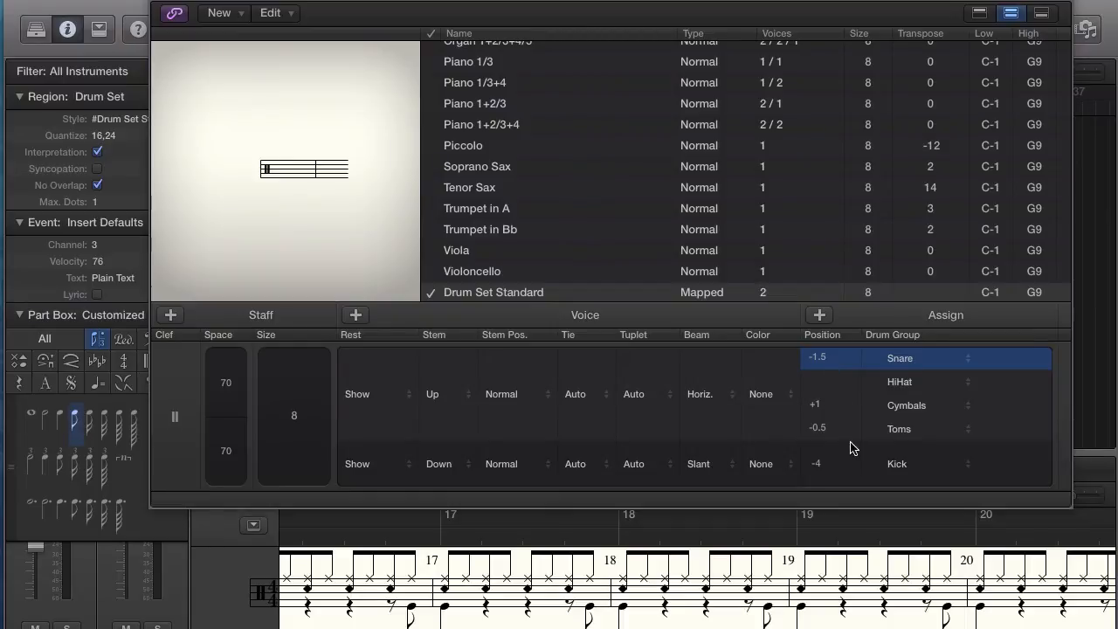
drag(820, 464, 819, 460)
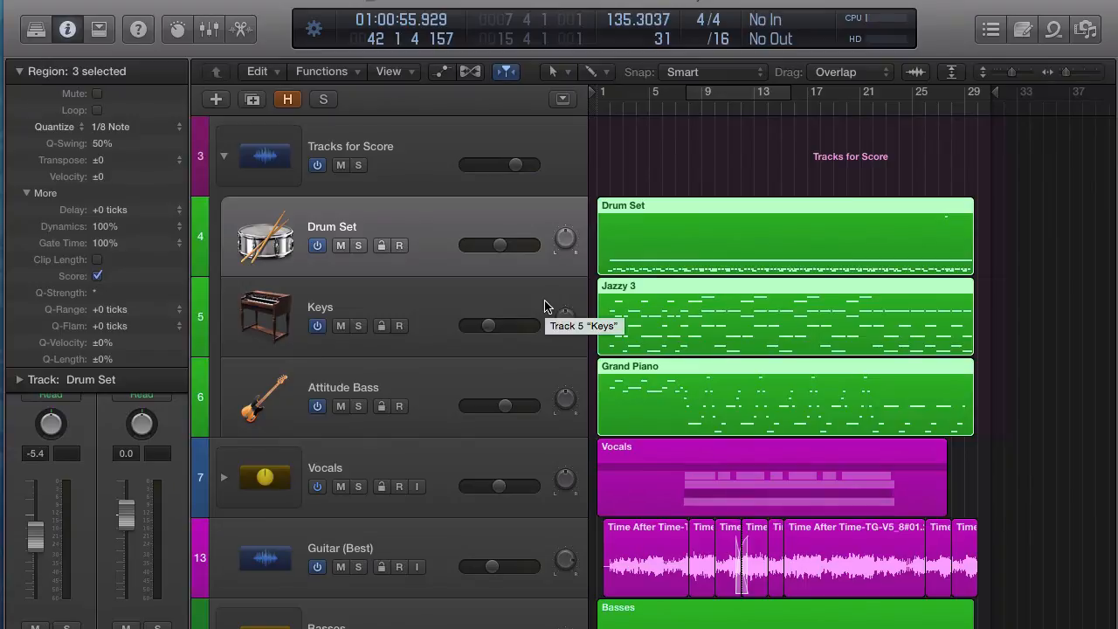
Copy the Lead_bip_1 vocal track and region from the Vocals stack to the first place in the Tracks for Score stack, and select the copied track
click(223, 476)
scroll(224, 486, down, 1)
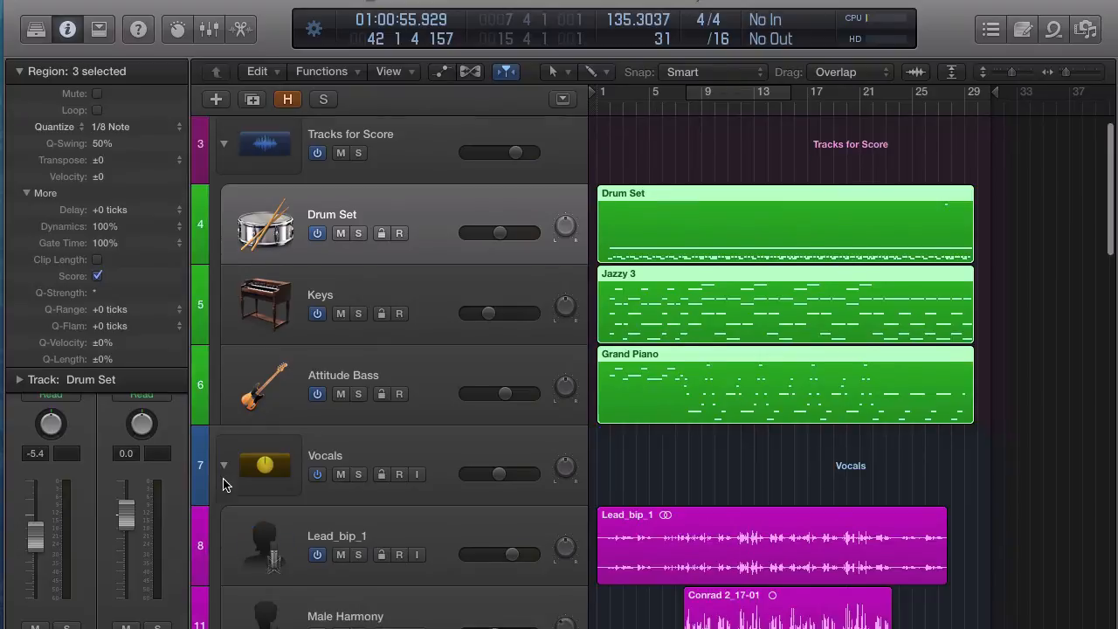
scroll(224, 482, down, 5)
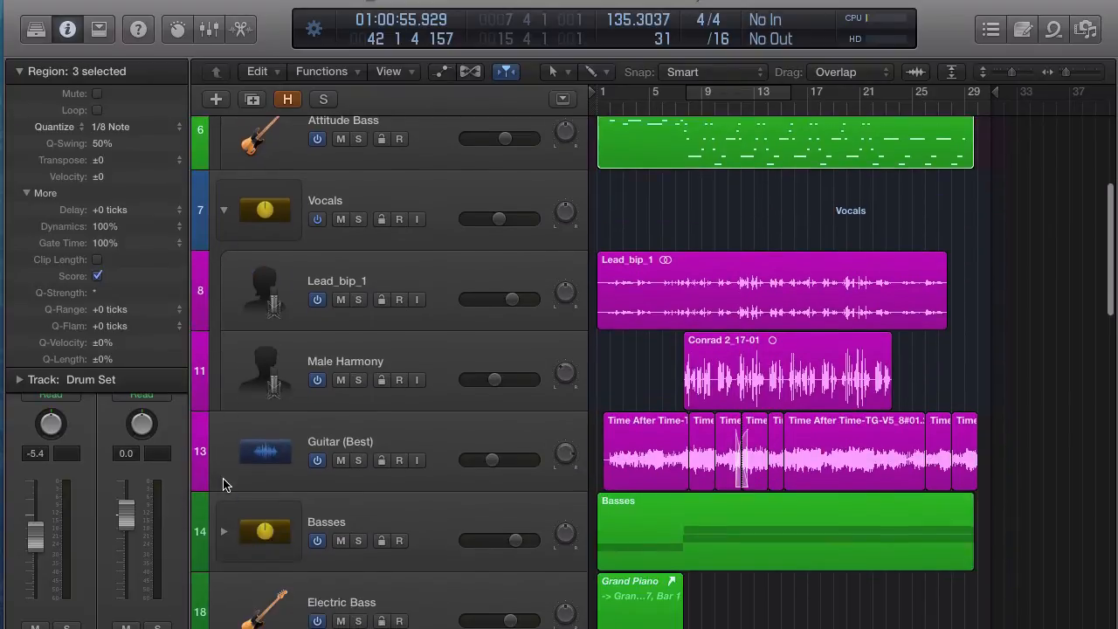
click(445, 274)
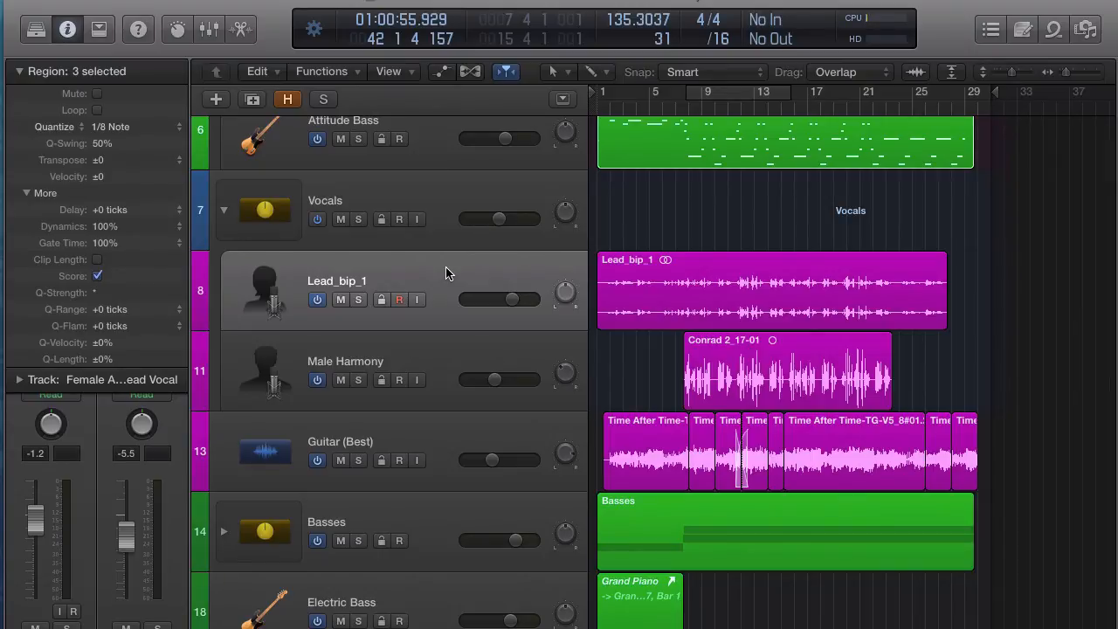
click(446, 271)
drag(446, 269, 443, 210)
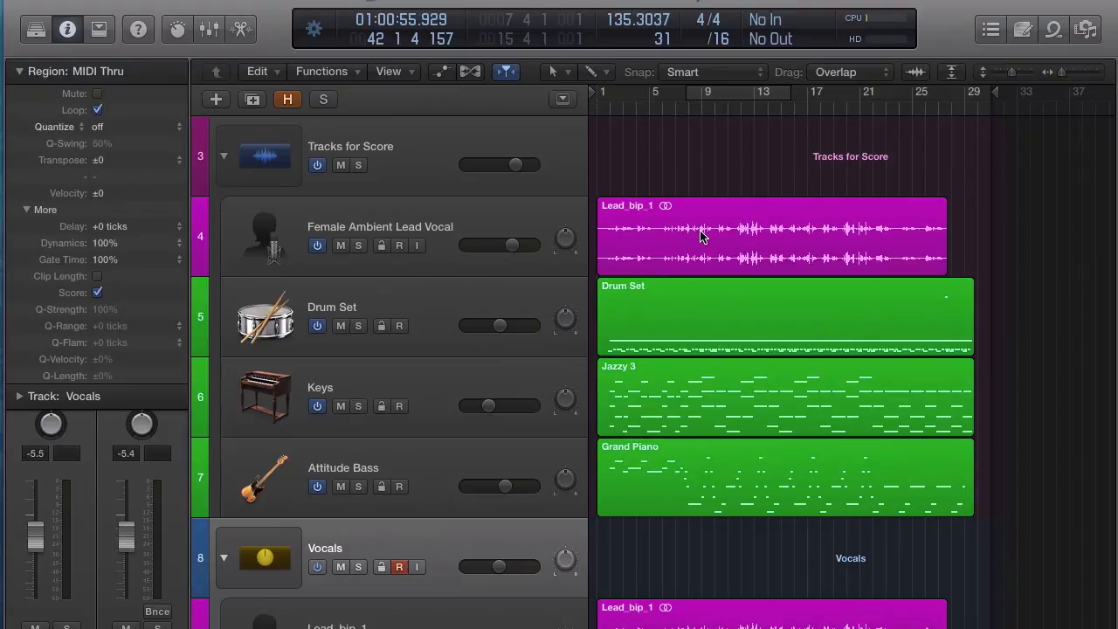
click(479, 207)
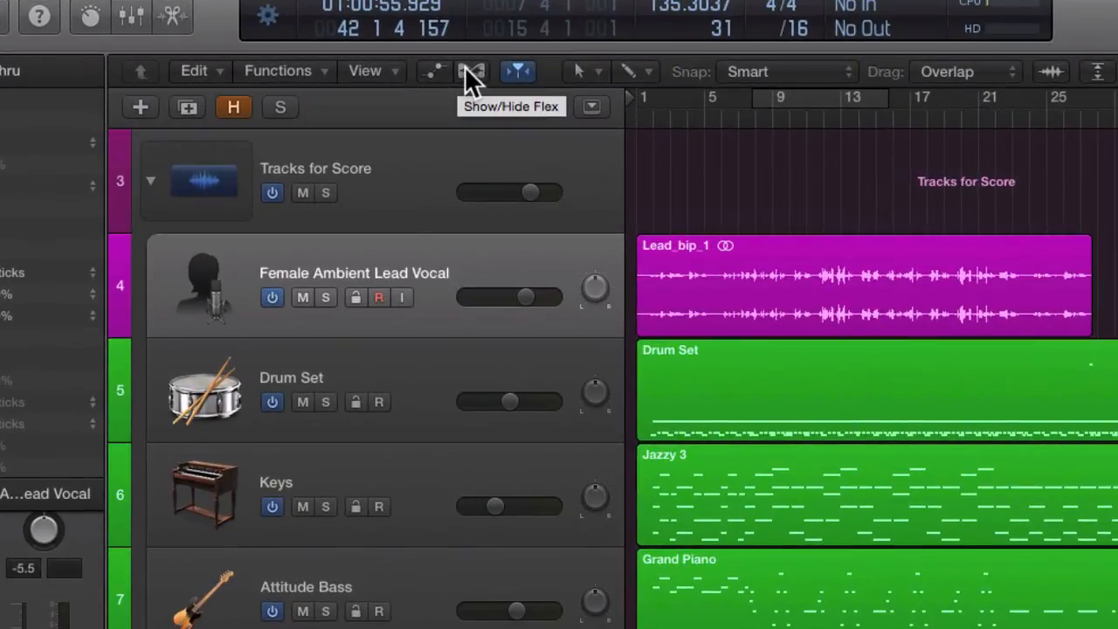
Show Flex Pitch on the copied lead vocal track and create a MIDI track from the Lead_bip_1 region's Flex Pitch data
click(469, 74)
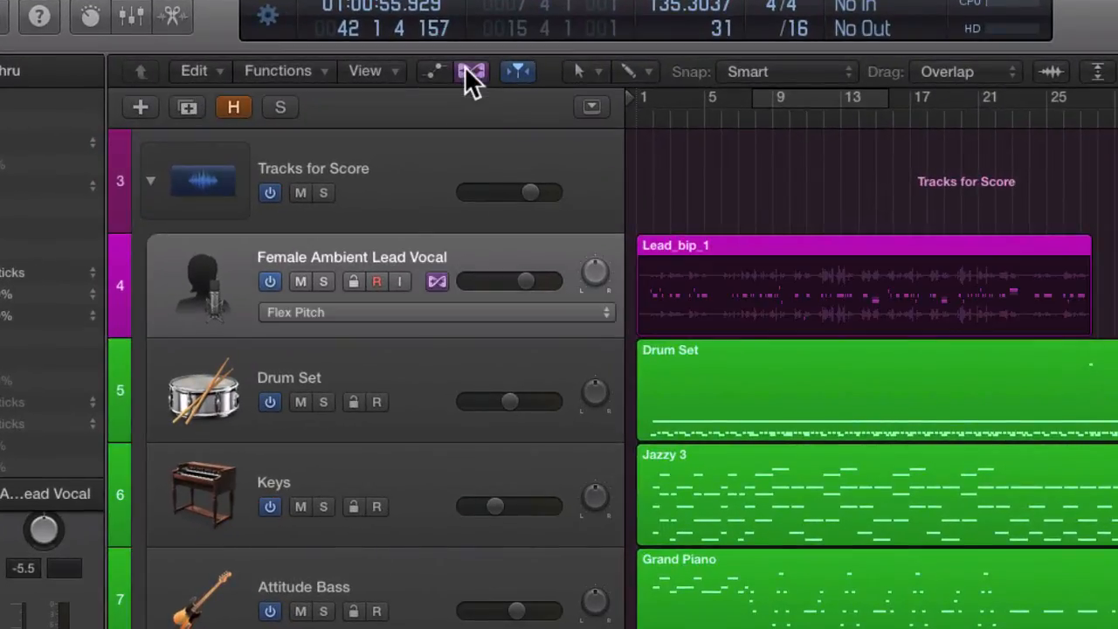
click(436, 281)
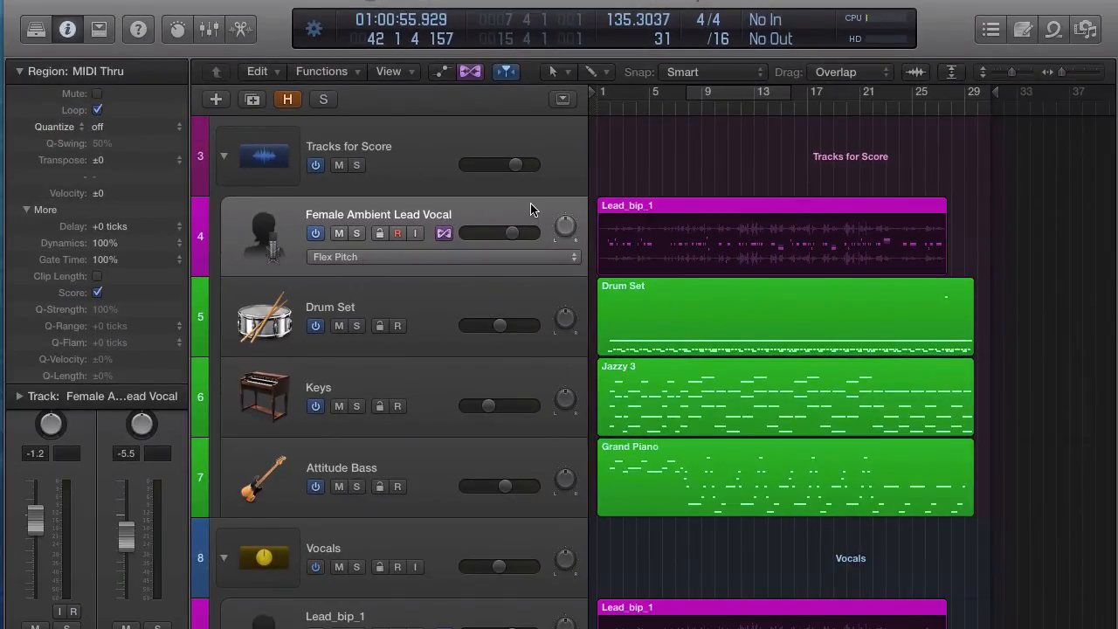
click(664, 208)
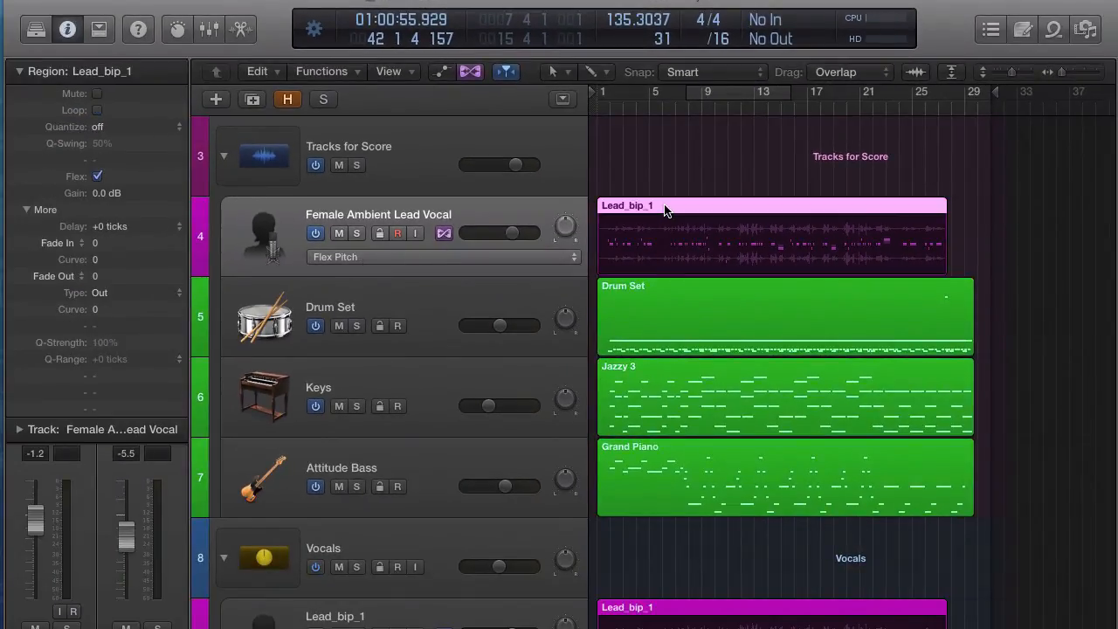
double_click(664, 208)
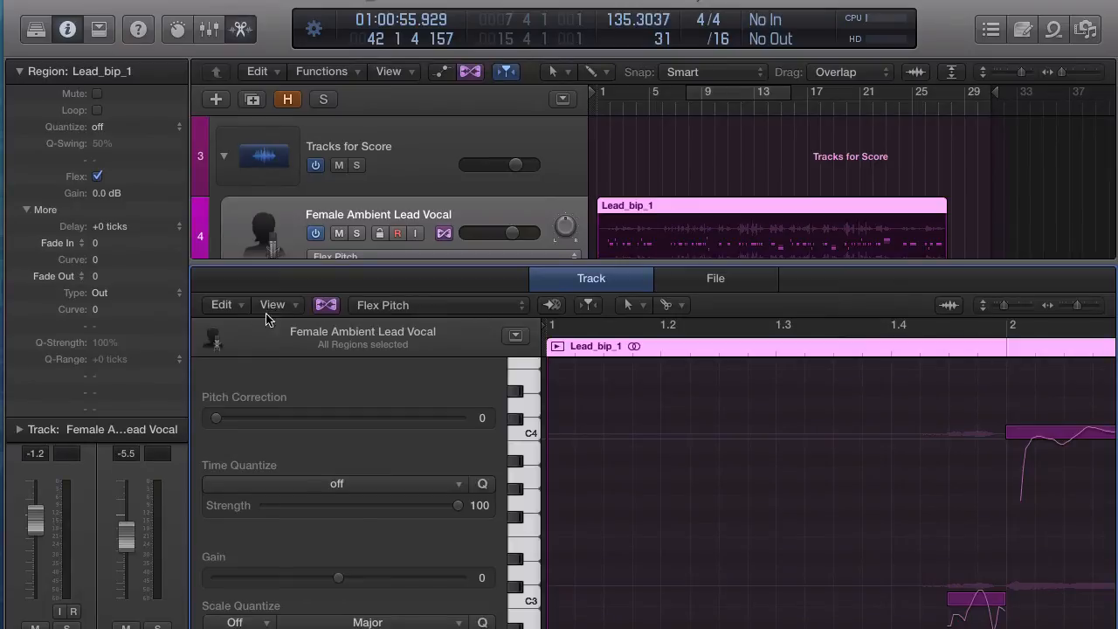
click(224, 307)
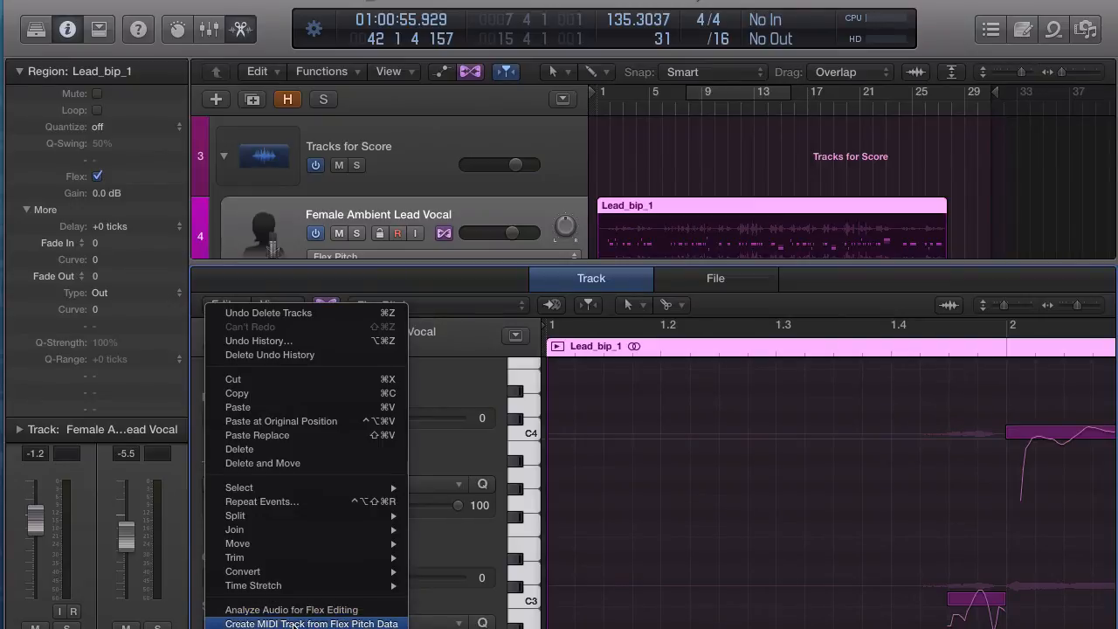
click(292, 623)
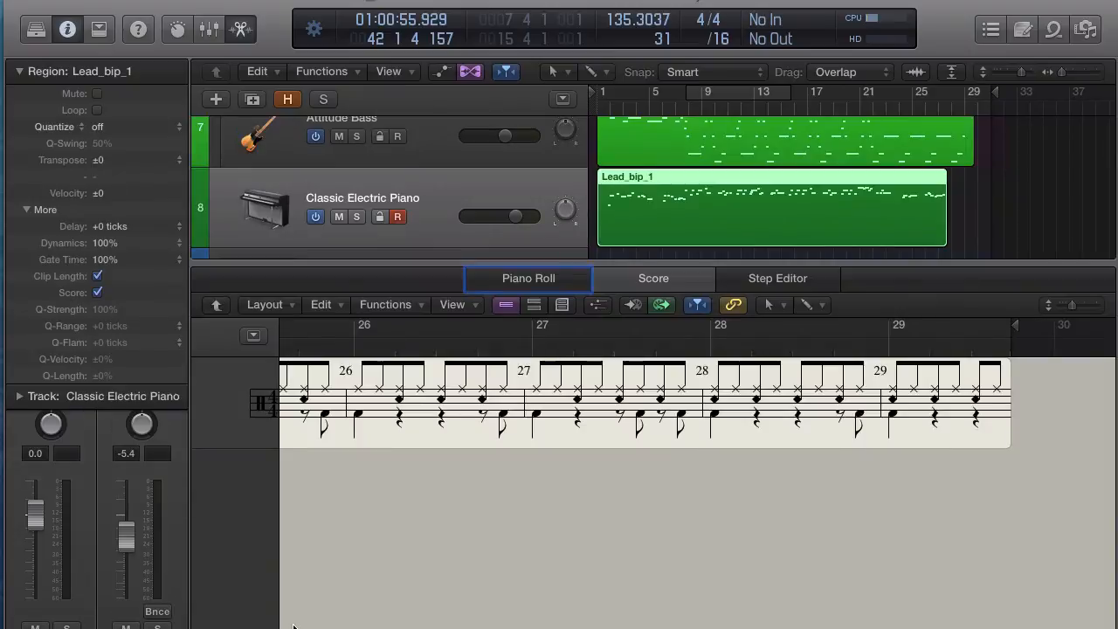
Close the editor and move the Classic Electric Piano track directly below the Female Ambient Lead Vocal track
key(e)
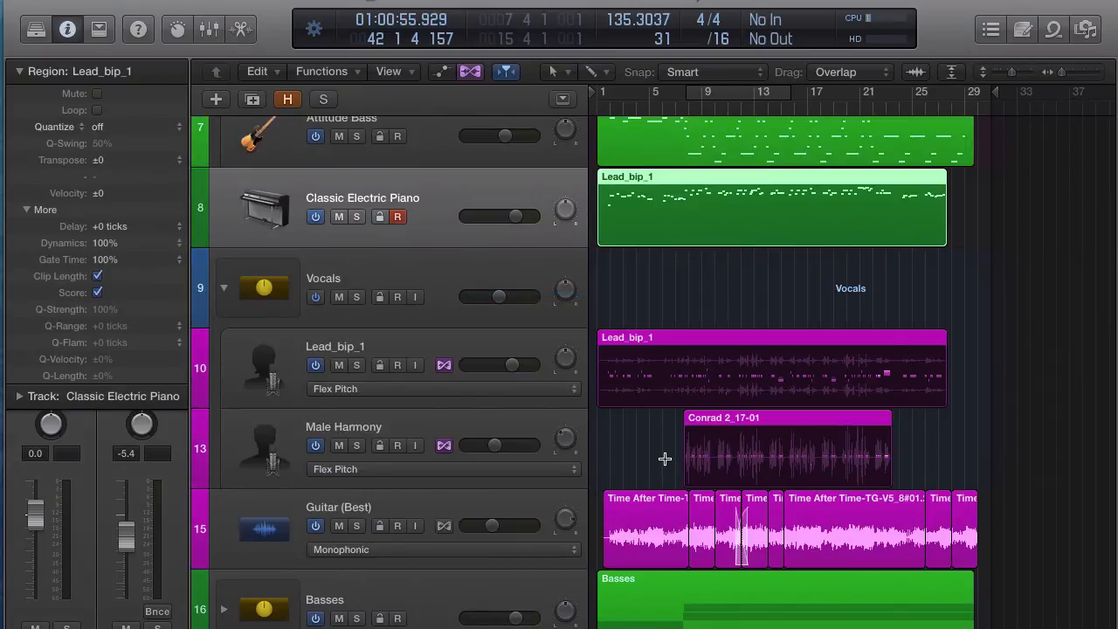
scroll(624, 256, up, 5)
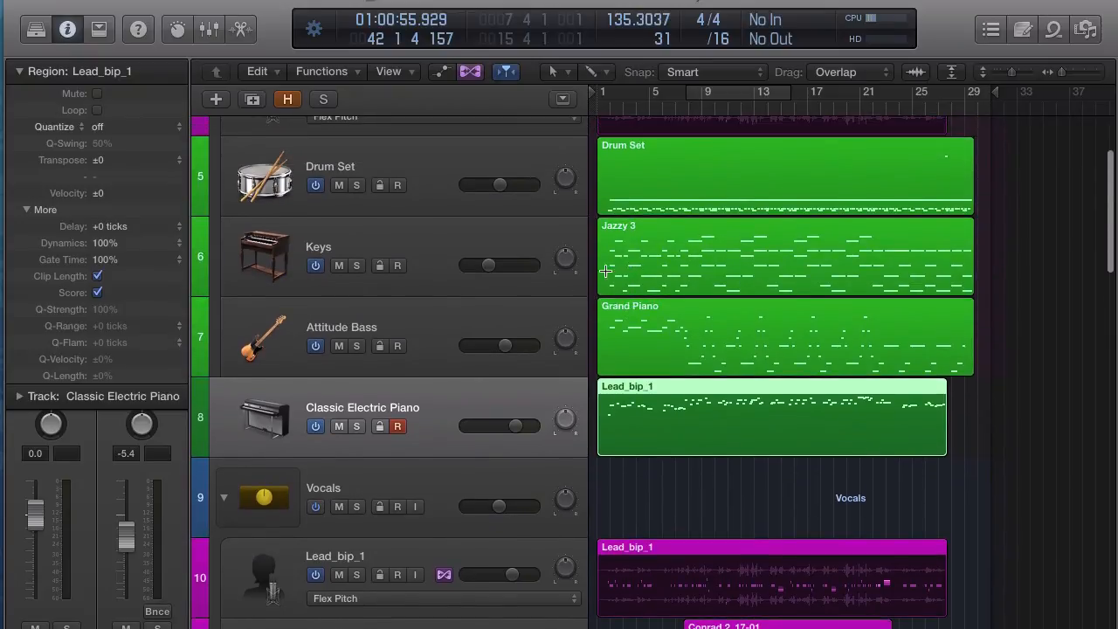
drag(365, 399, 393, 233)
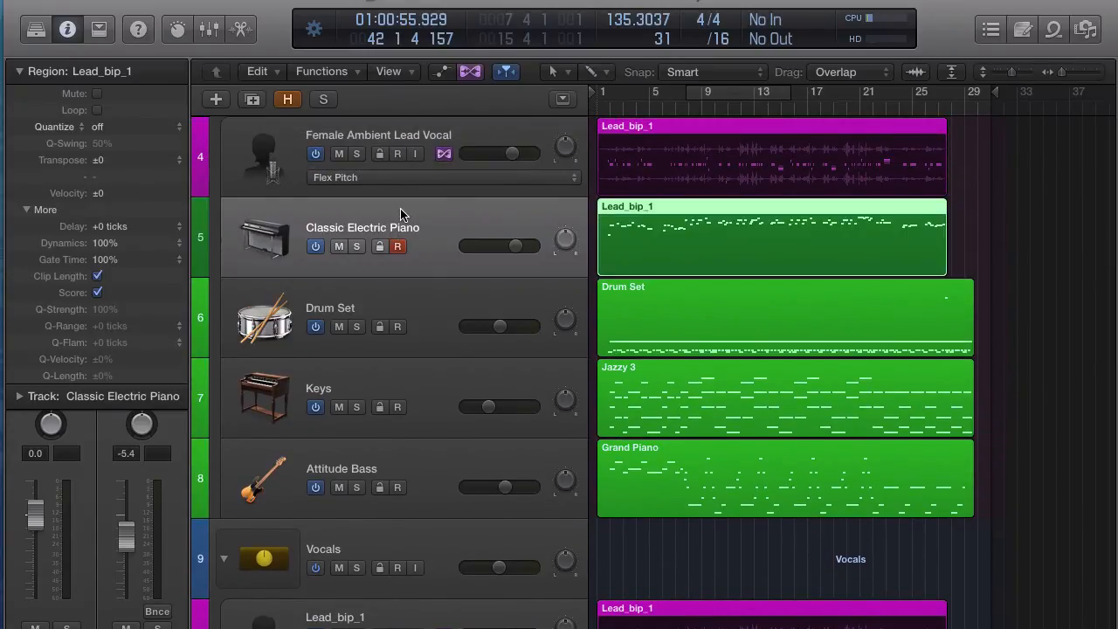
Set the Lead_bip_1 MIDI region's staff style to Treble and its score quantization to 16, after trying 8,12
double_click(660, 209)
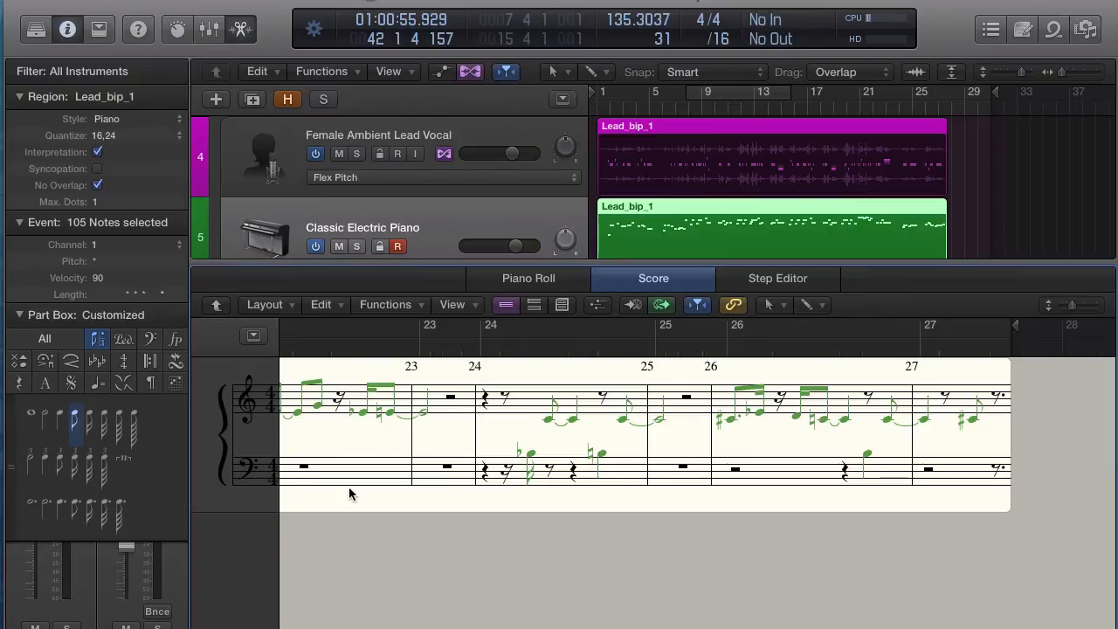
click(110, 119)
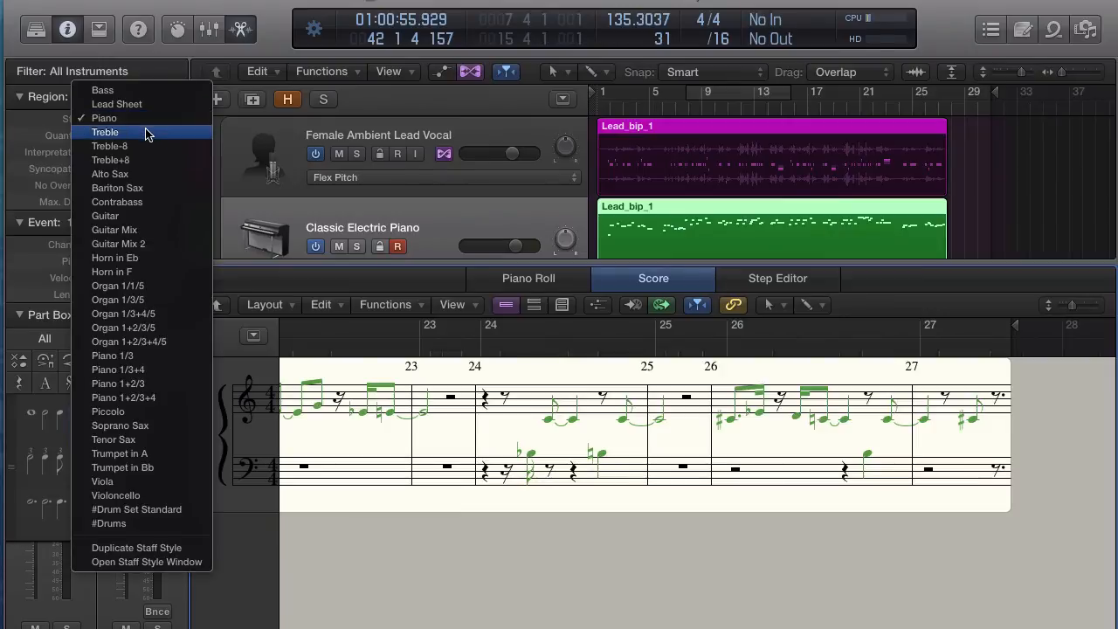
click(145, 132)
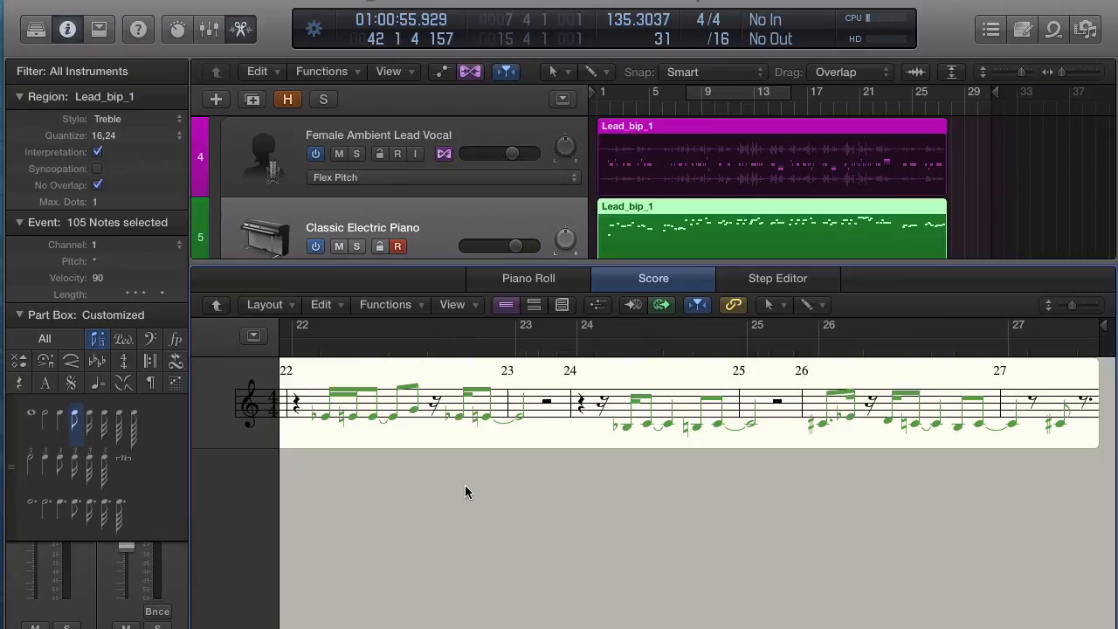
click(113, 137)
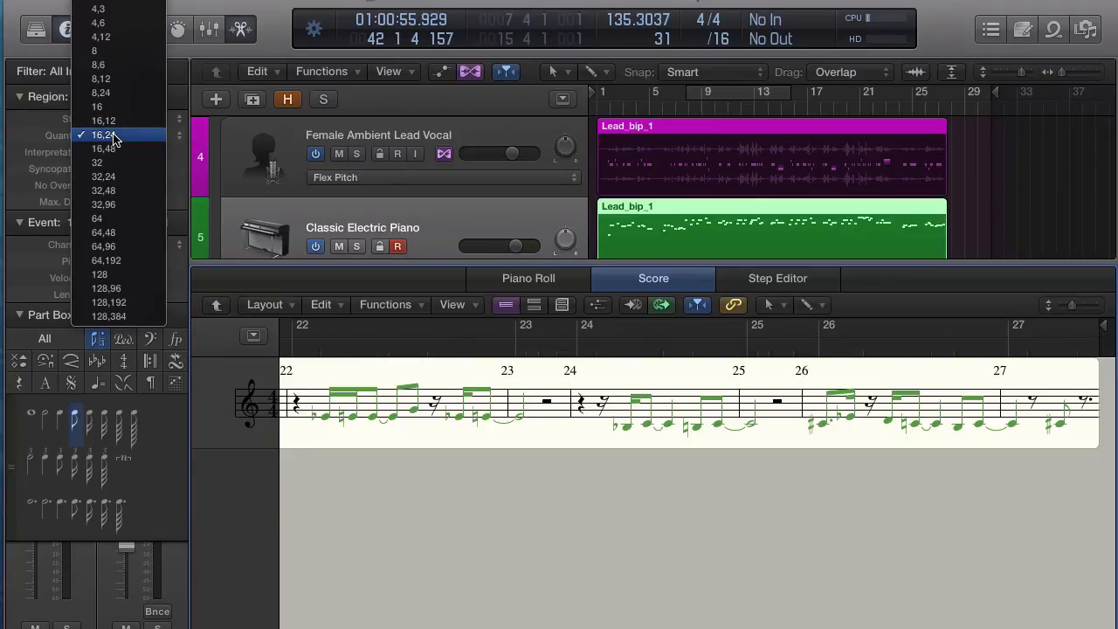
click(119, 80)
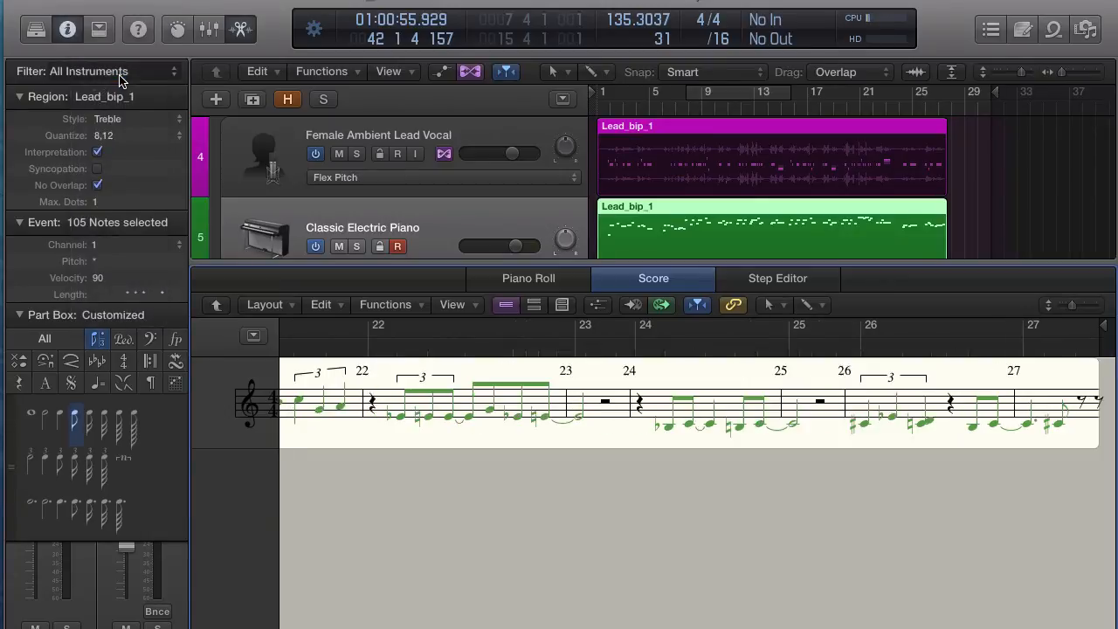
click(122, 139)
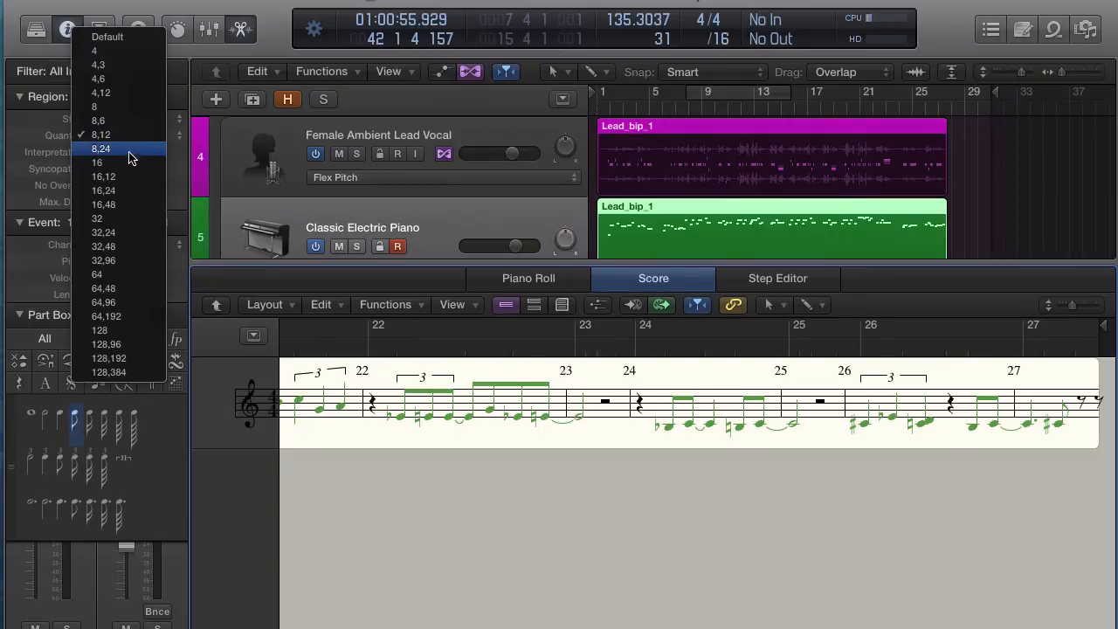
click(129, 164)
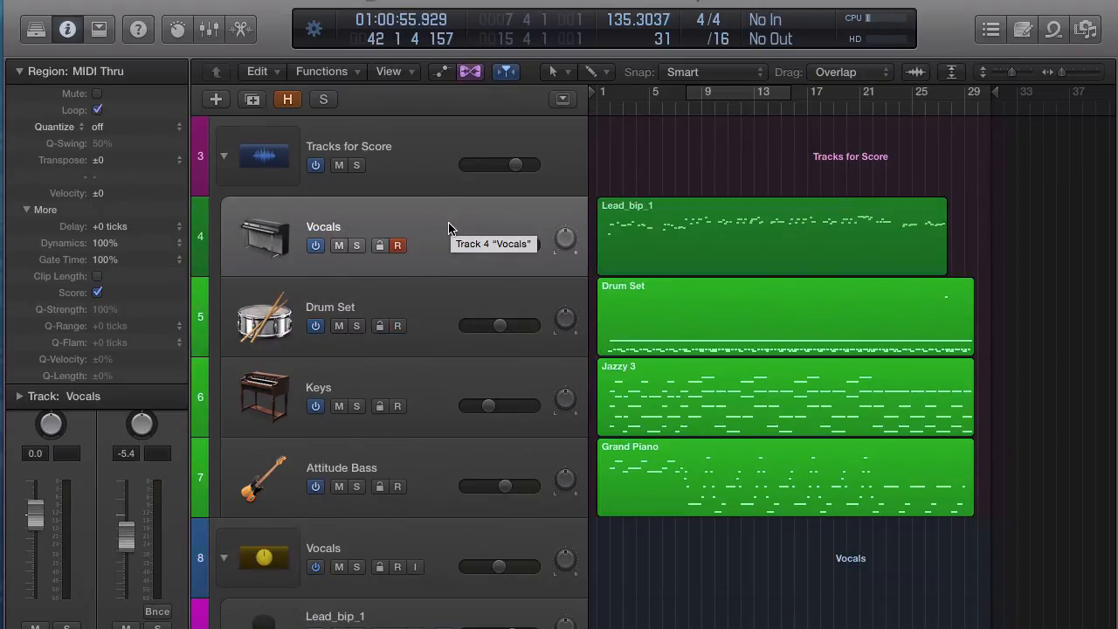
Move the Drum Set track below the Attitude Bass track in the Tracks for Score stack and check its region in the editor
drag(418, 301, 421, 489)
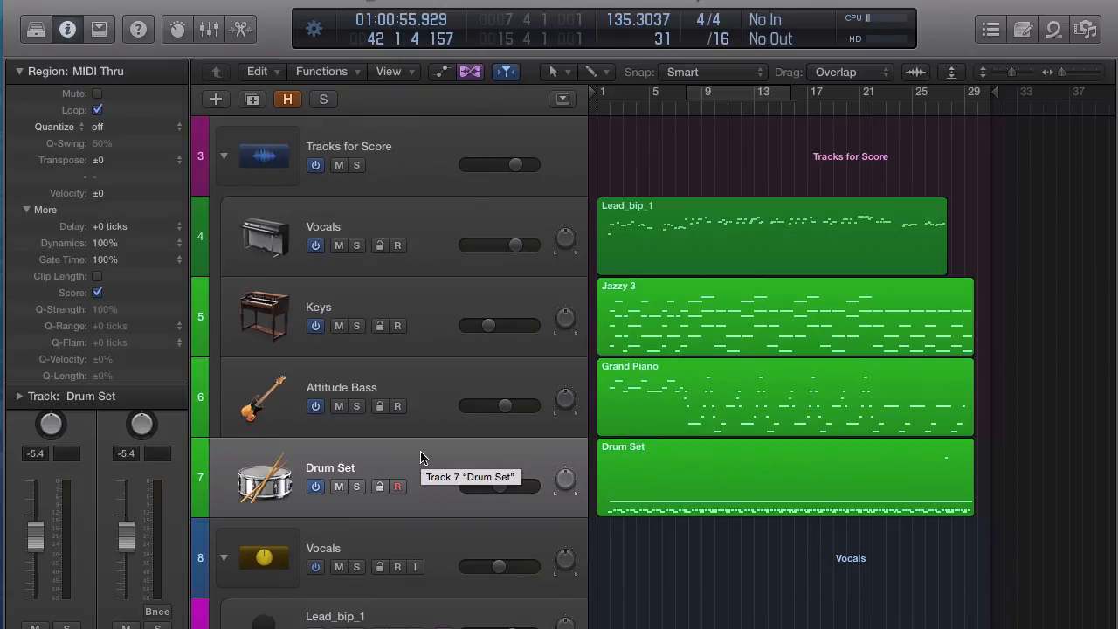
click(662, 451)
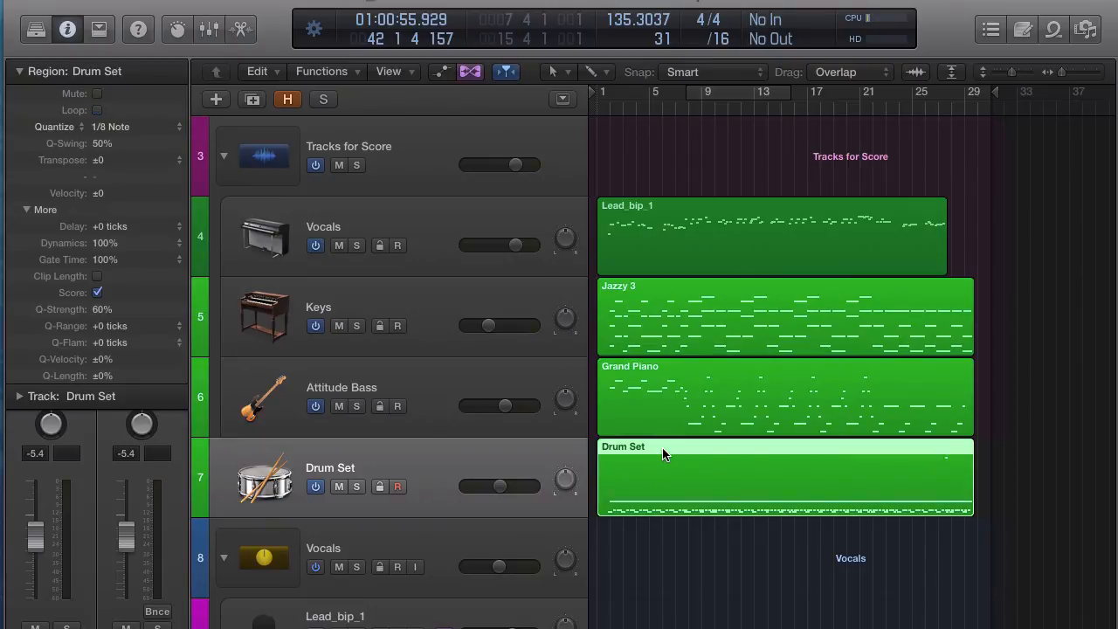
key(n)
key(n)
Change the staff style of the Grand Piano region on the Attitude Bass track to Bass and close the editor
click(611, 368)
key(p)
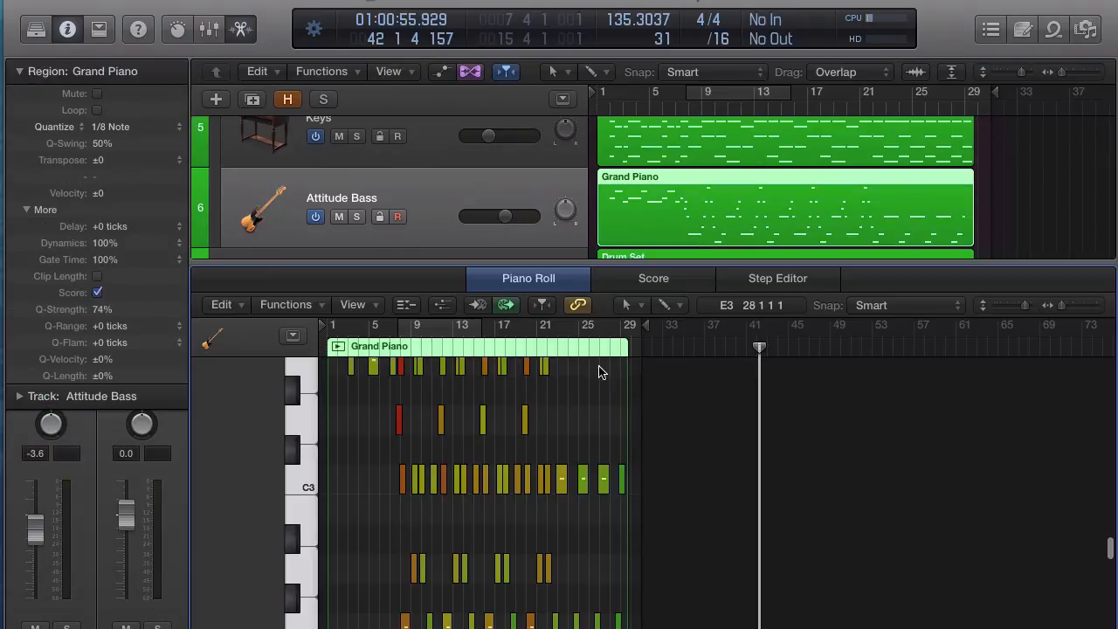
click(673, 278)
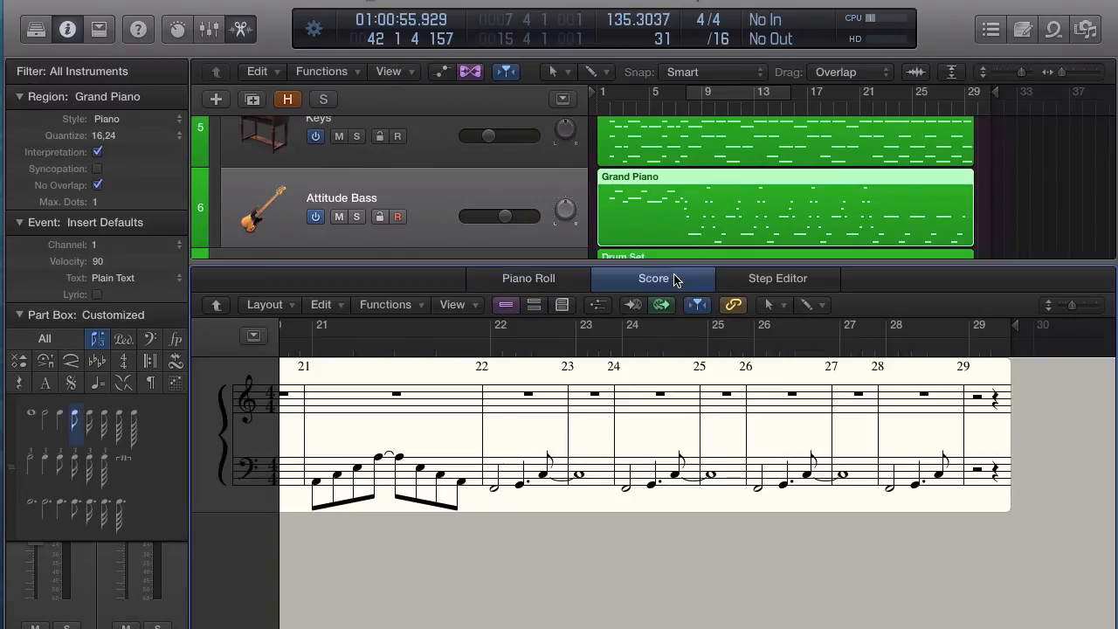
click(127, 119)
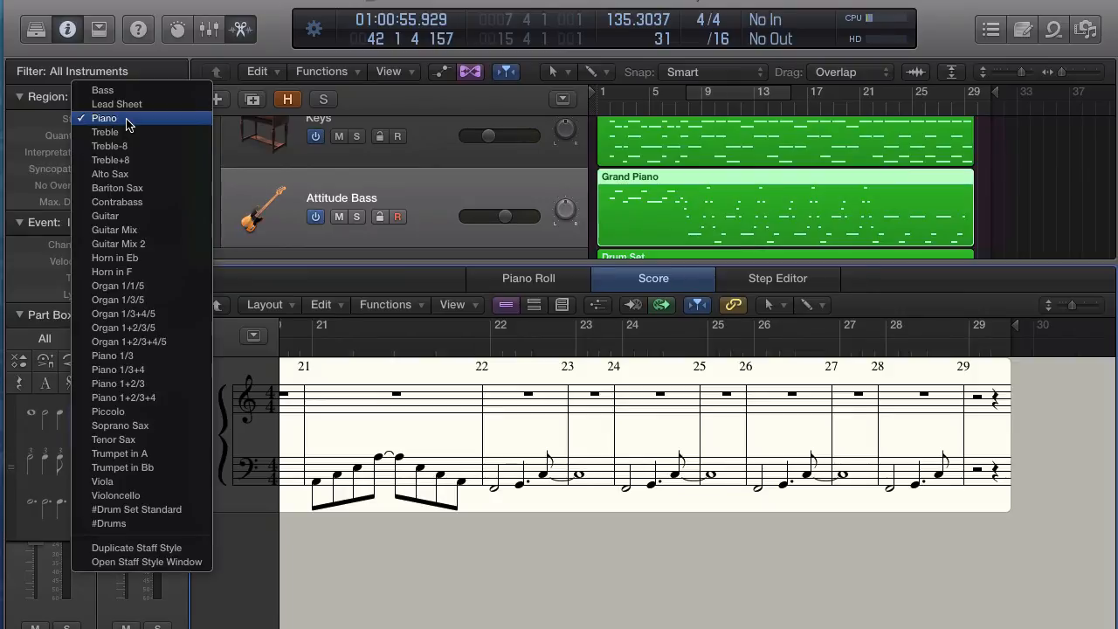
click(128, 91)
click(599, 278)
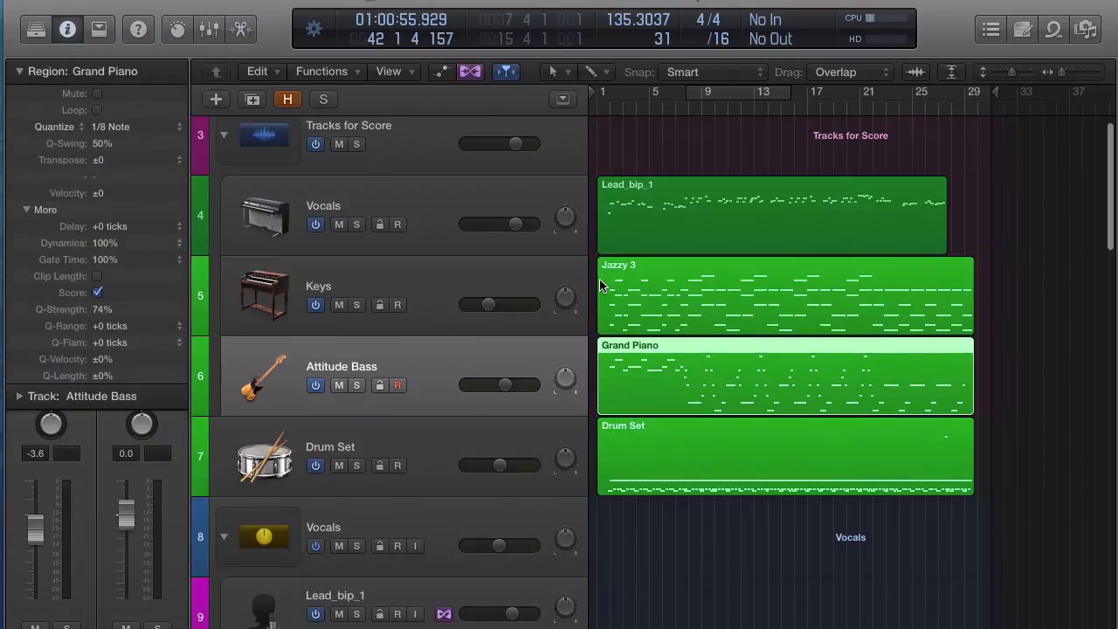
Rename the Attitude Bass track as Electric Bass
double_click(330, 367)
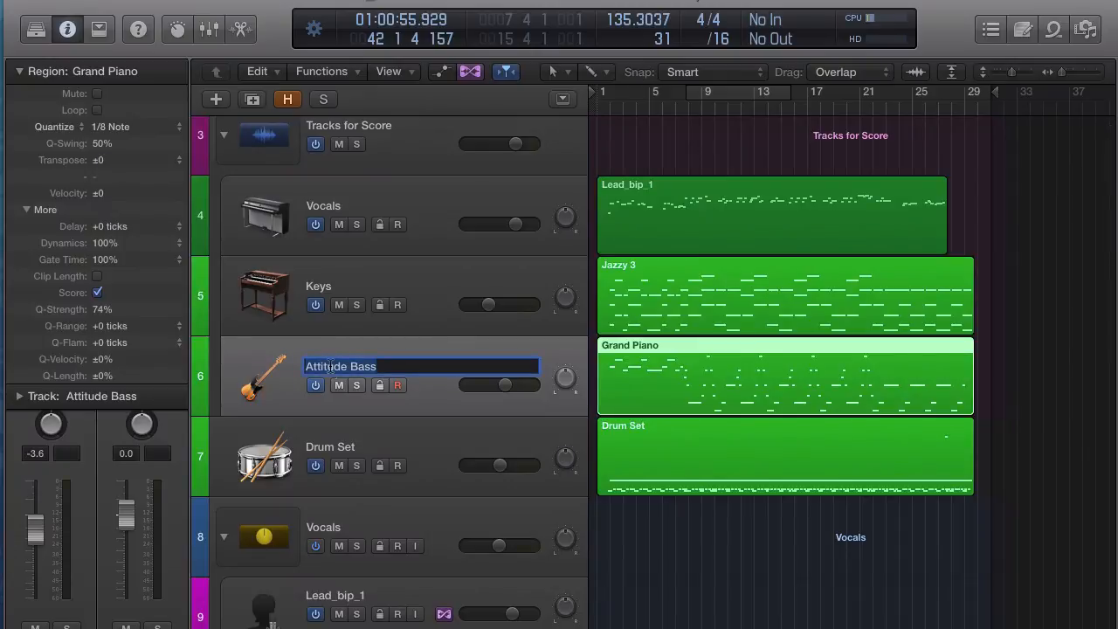
text(Elec)
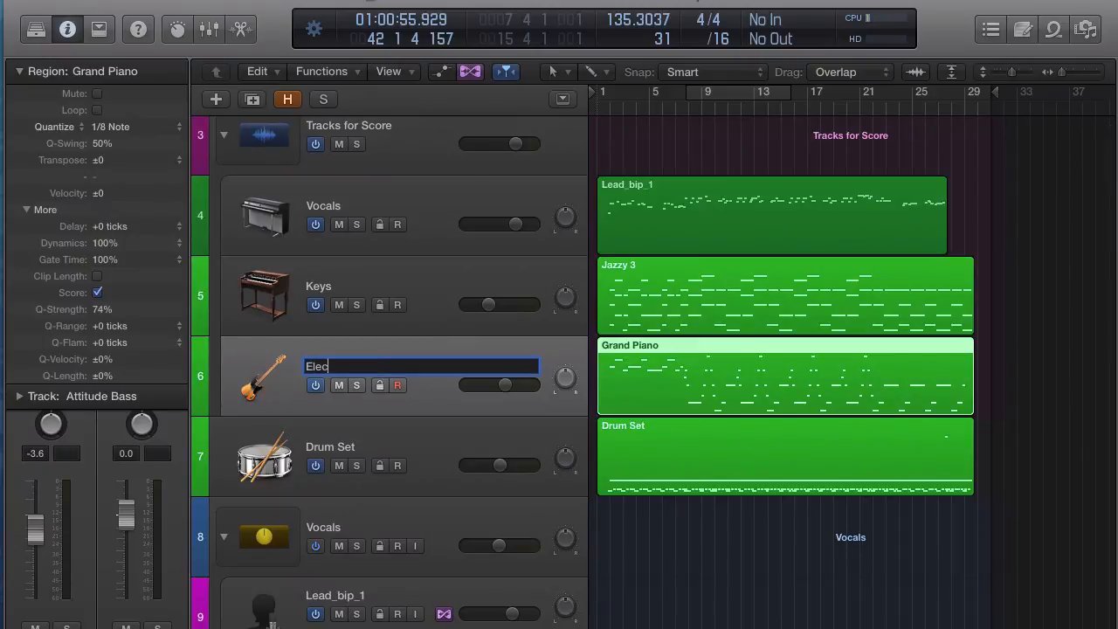
text(tric Bass)
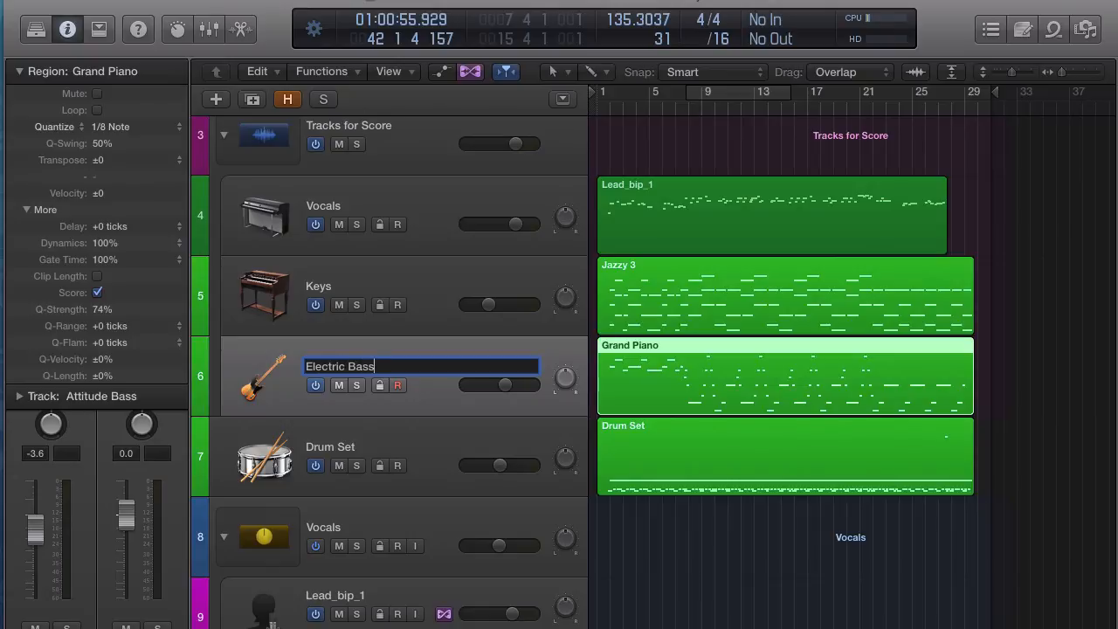
key(Return)
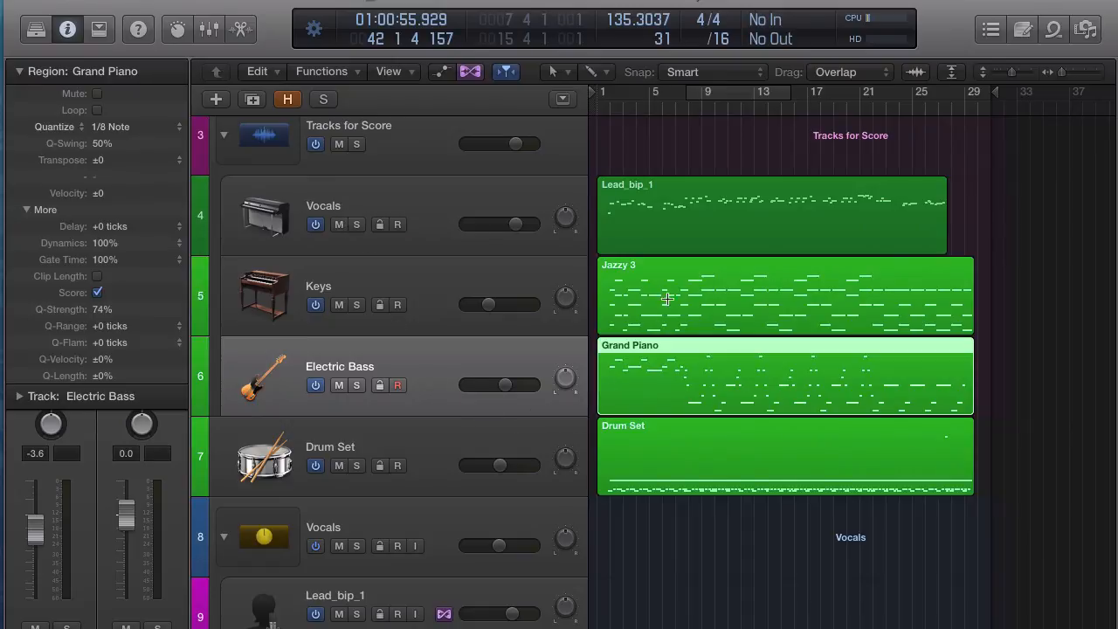
Check the score notation of the Jazzy 3 region and the Lead_bip_1 MIDI region
click(689, 271)
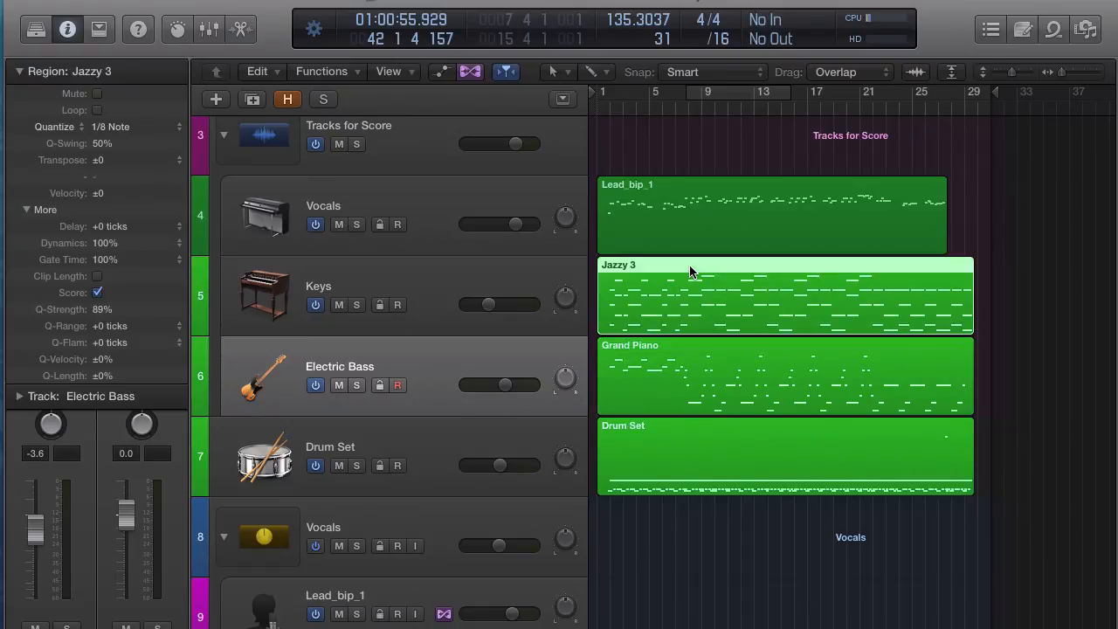
key(n)
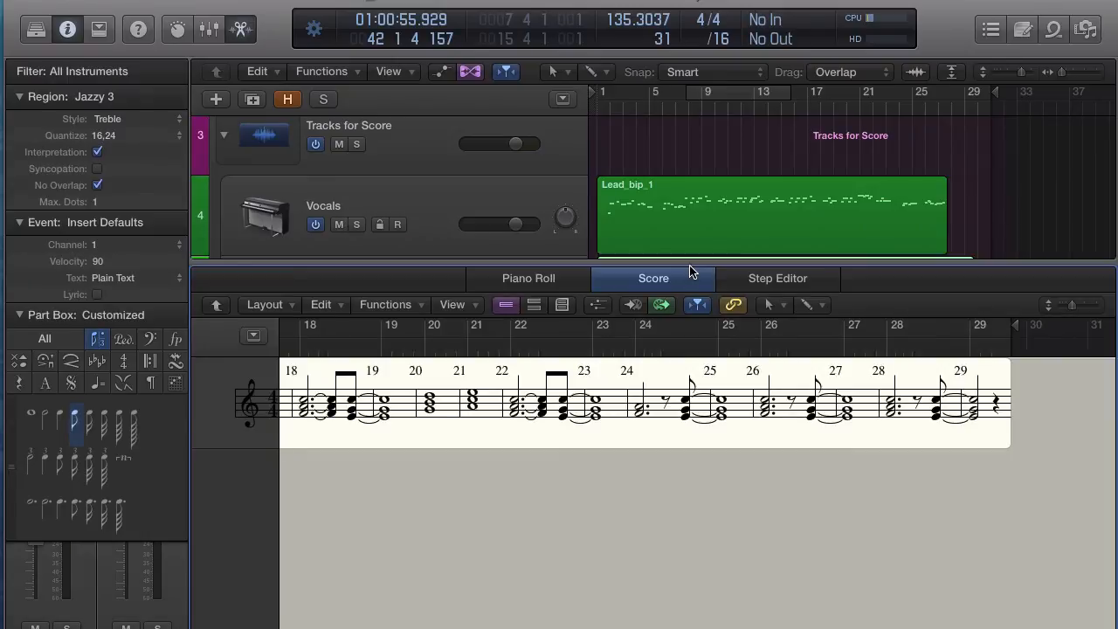
key(n)
click(689, 196)
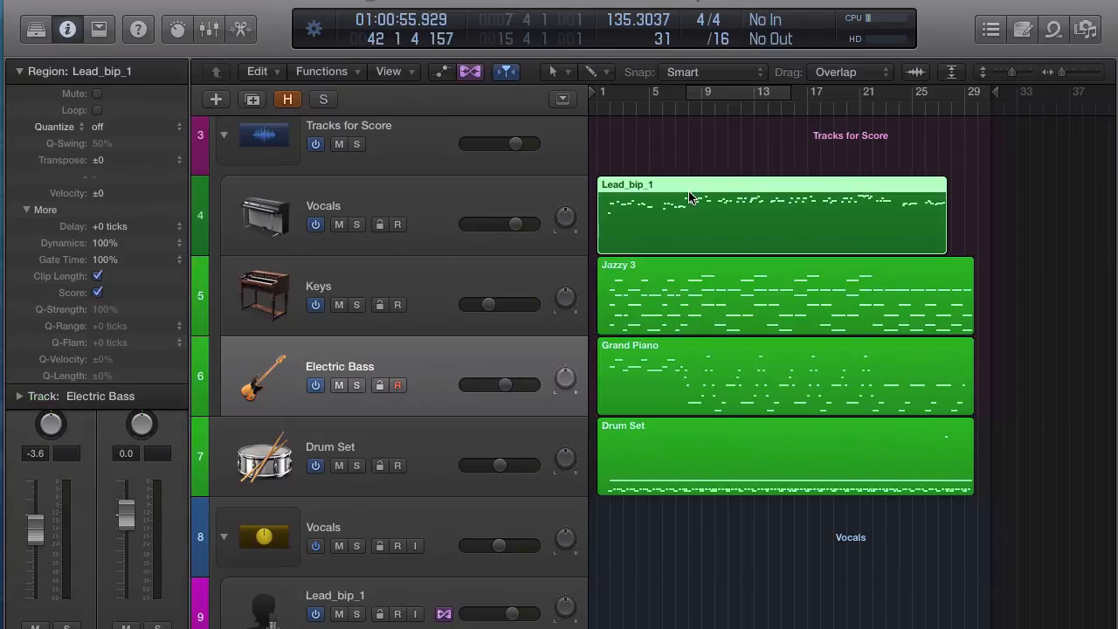
key(n)
key(n)
Open the vocal, keys, bass and drum regions together in a separate Score Editor window and create a score set from the selection
drag(714, 520, 719, 234)
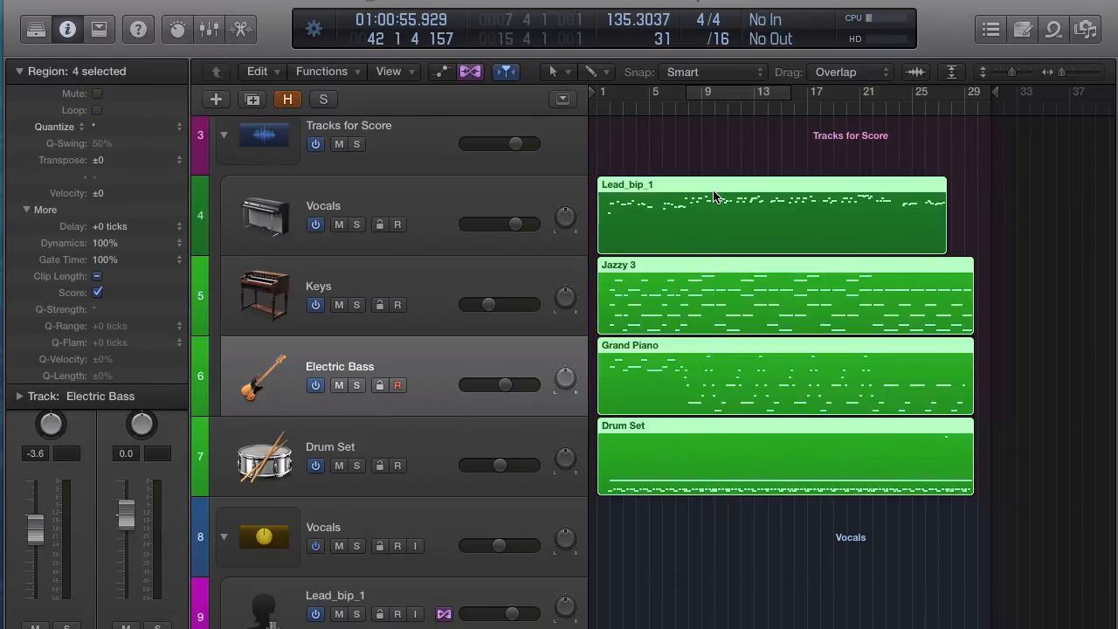
click(478, 1)
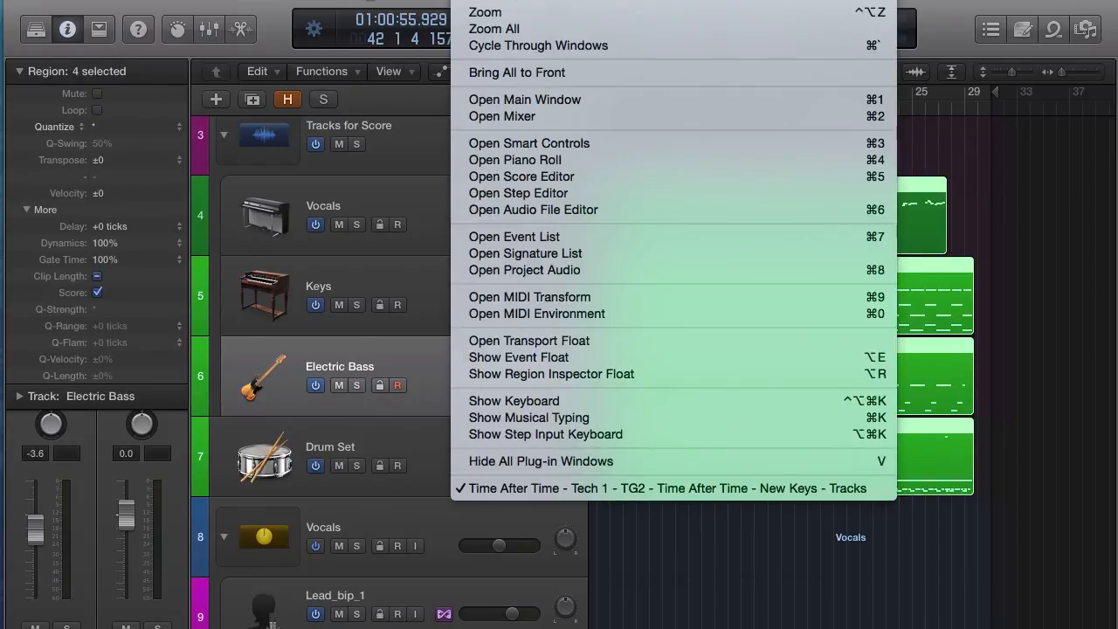
click(539, 177)
click(303, 38)
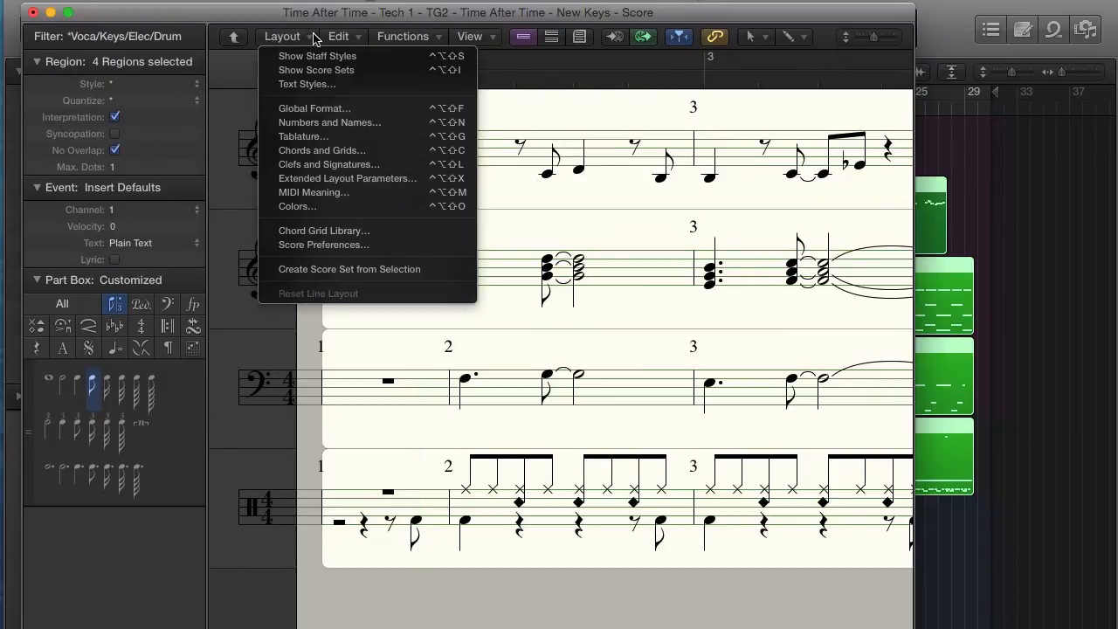
click(435, 273)
scroll(608, 307, right, 15)
scroll(609, 307, left, 15)
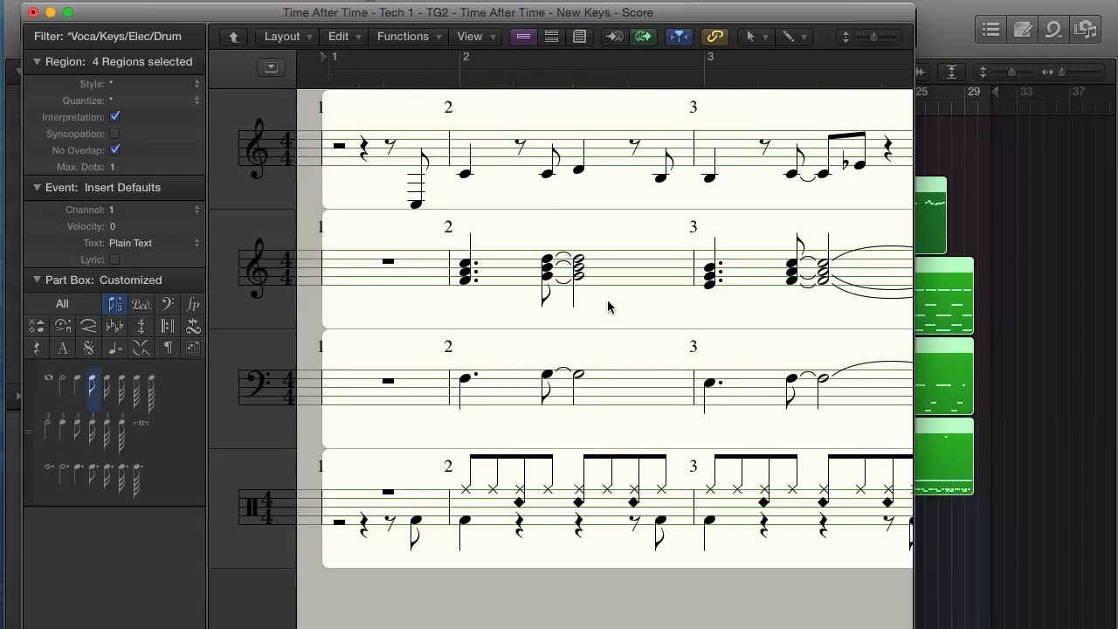
Export the score as a MusicXML file with a name beginning with "TAT Sco"
click(140, 1)
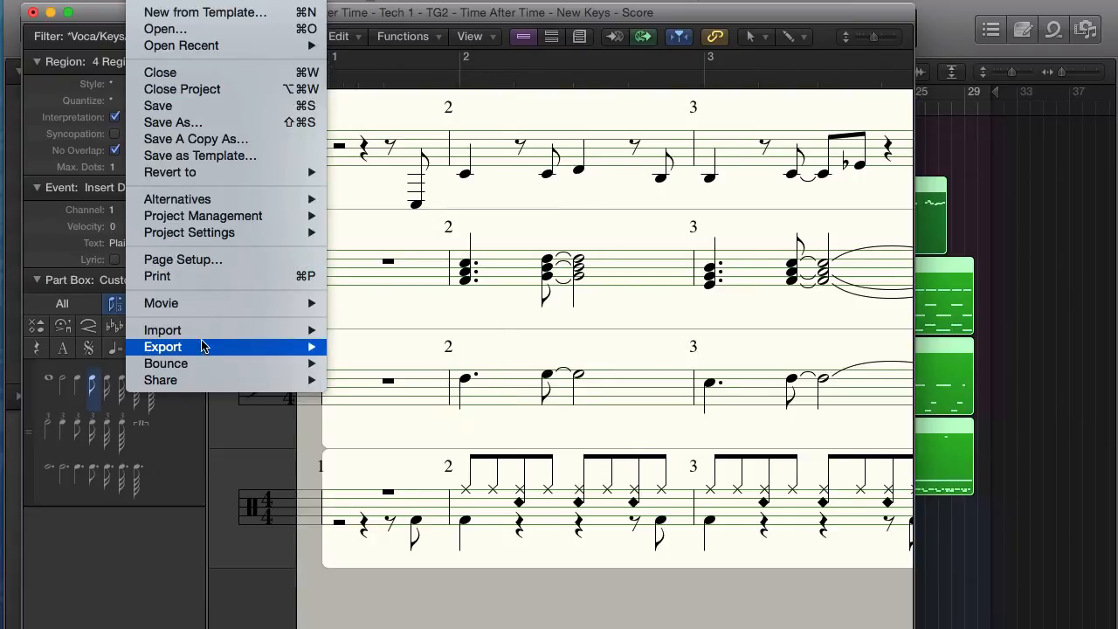
mouse_move(203, 348)
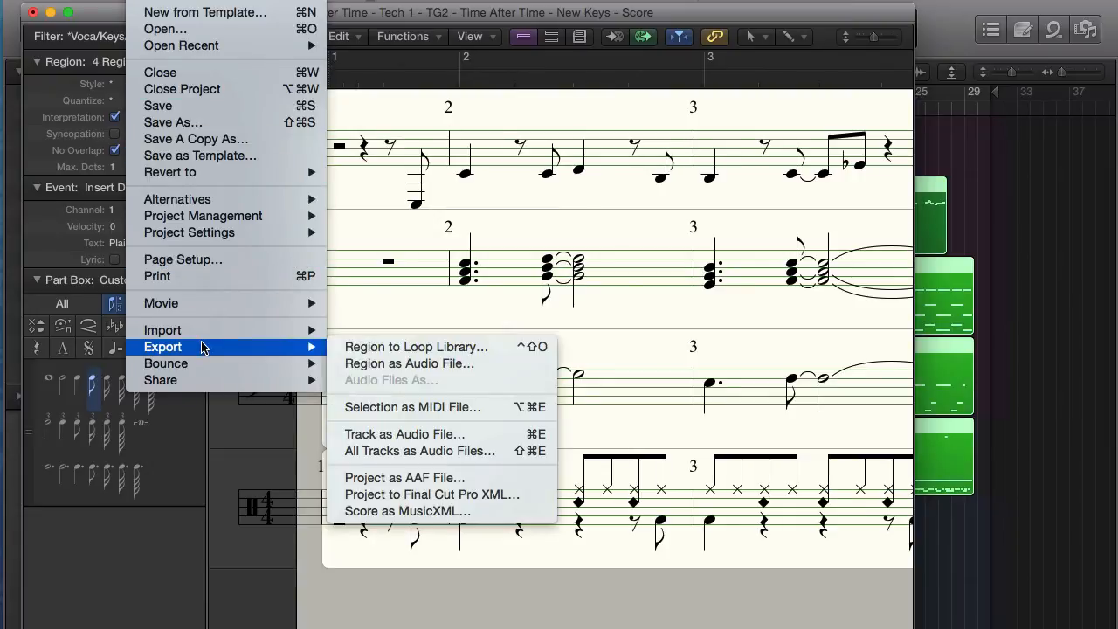
click(414, 513)
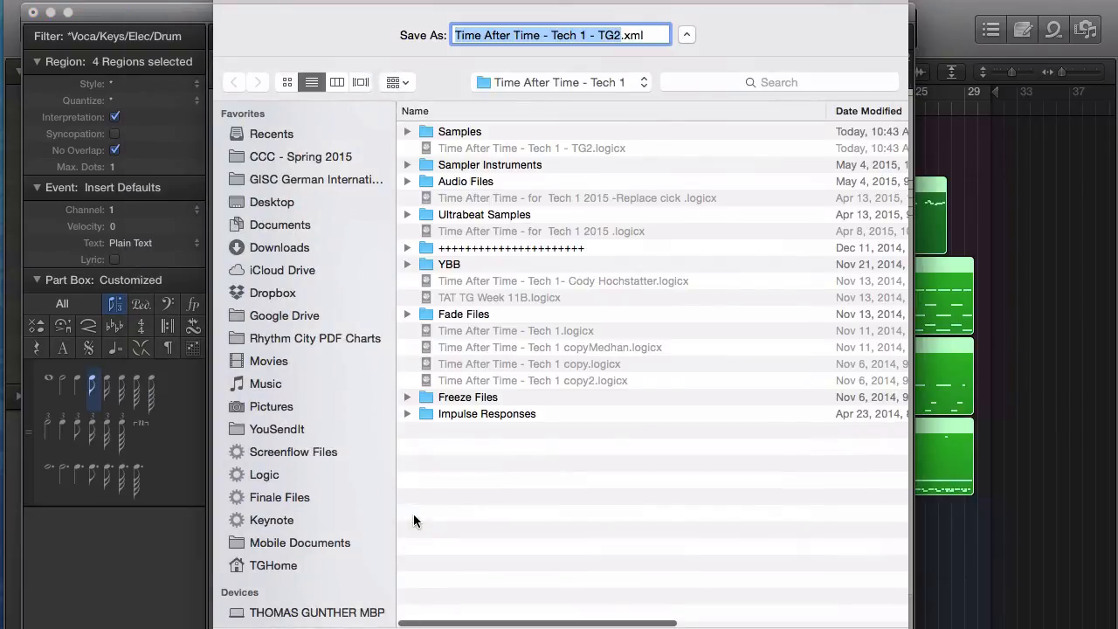
text(TAT)
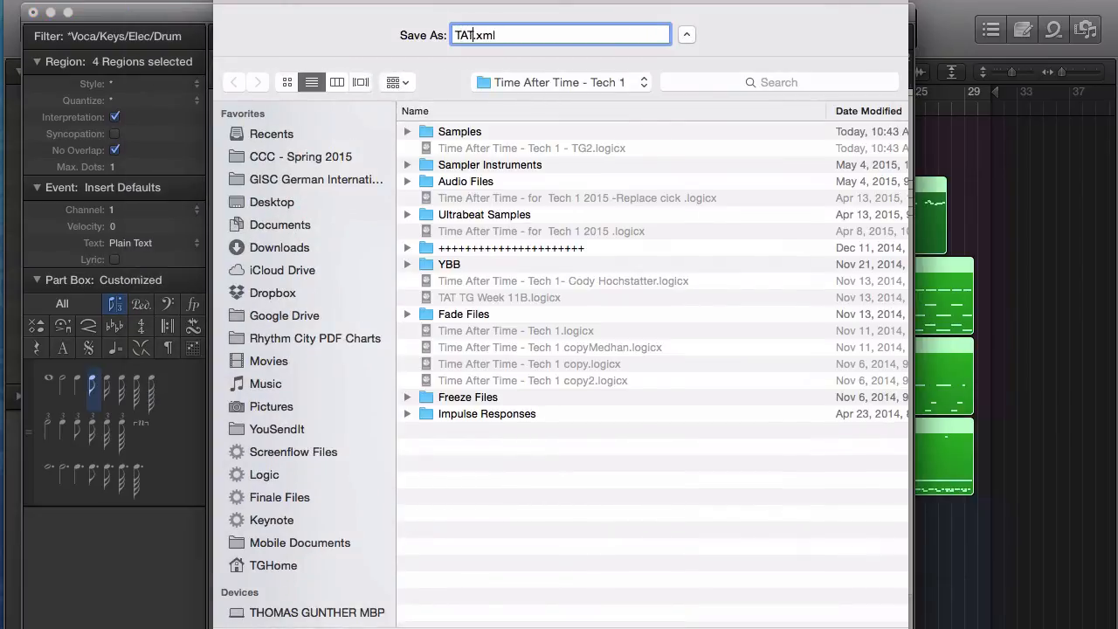
text( Sco)
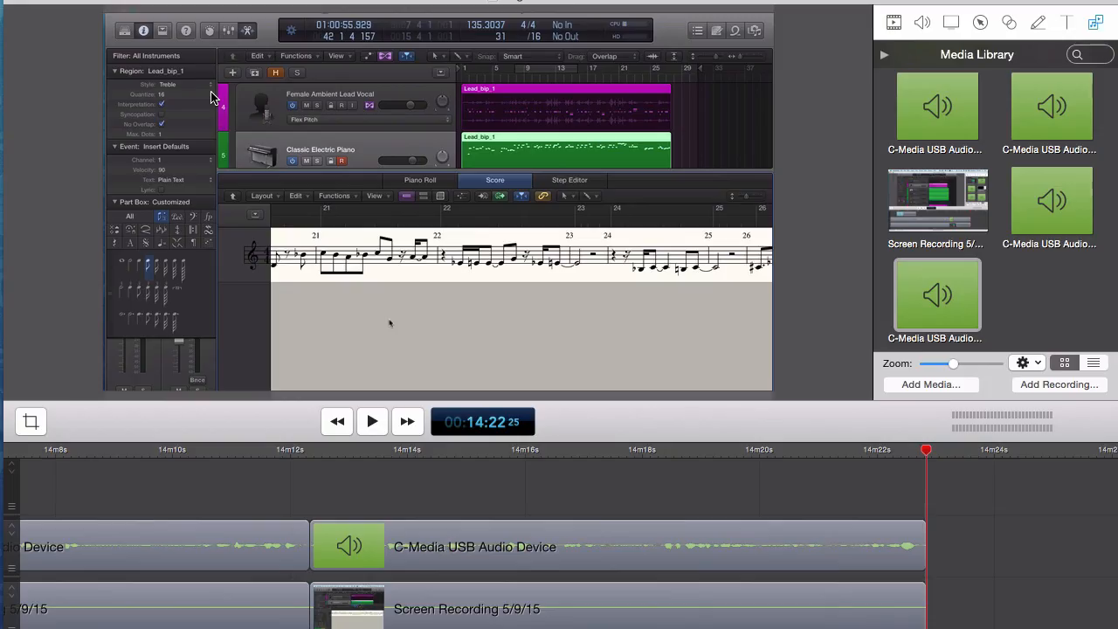
Open Spotlight Search
key(super+space)
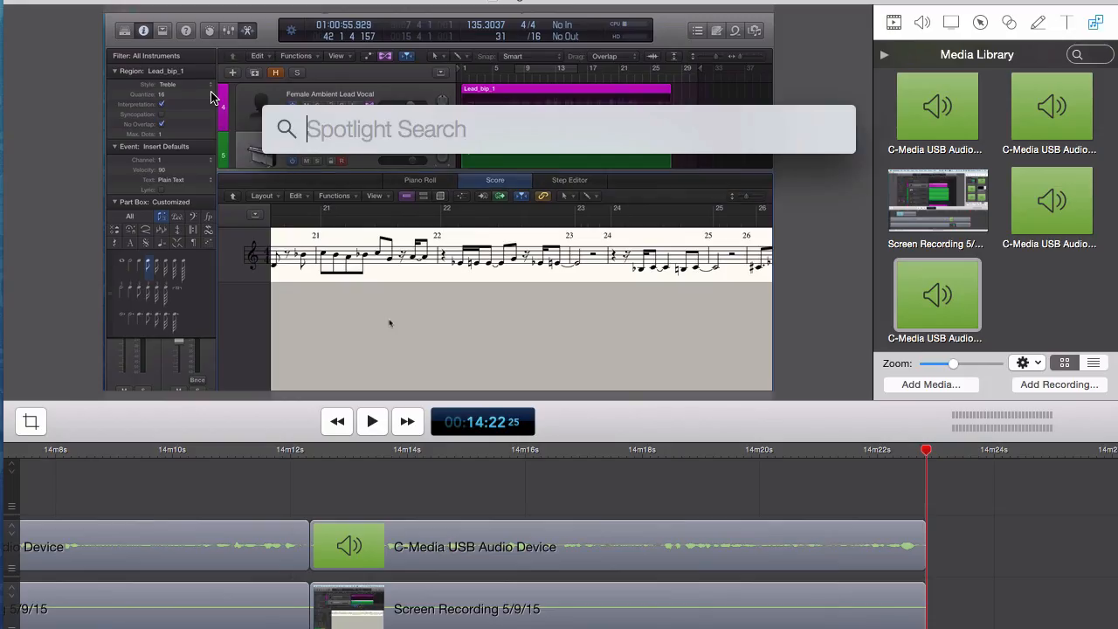